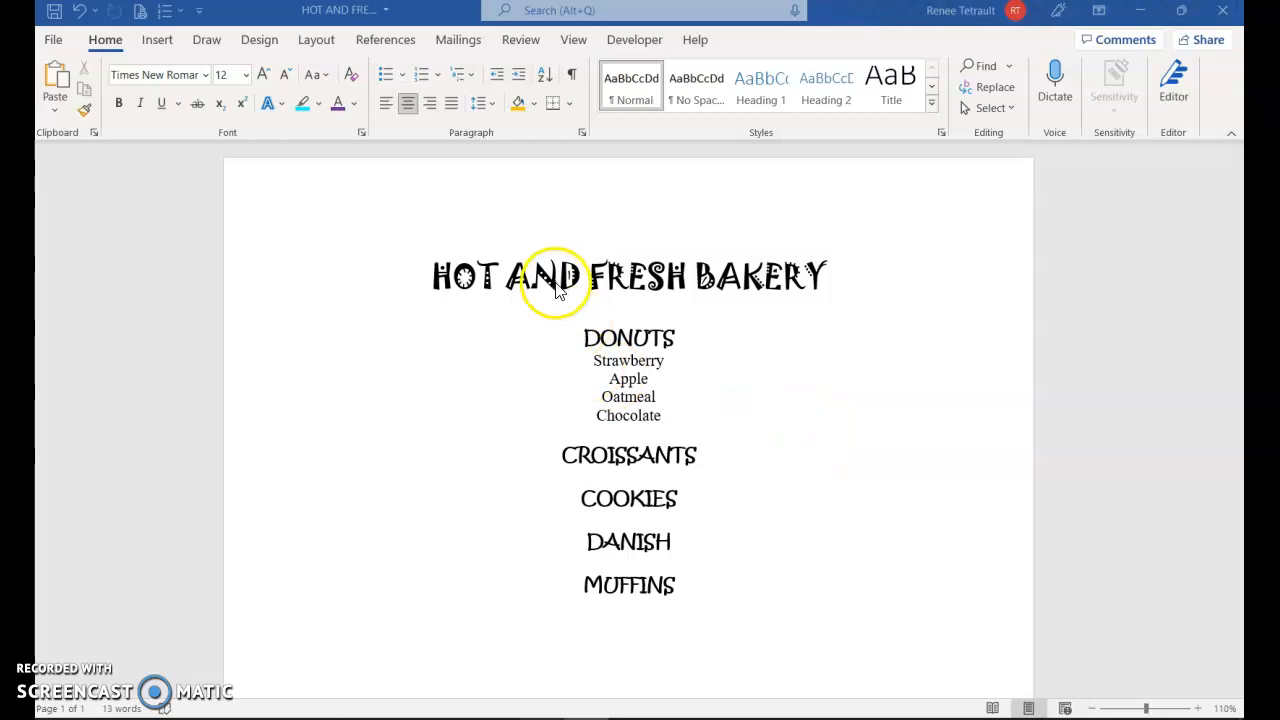
Make the HOT AND FRESH BAKERY title purple and bold
{"action": "left_click", "coordinate": [533, 275]}
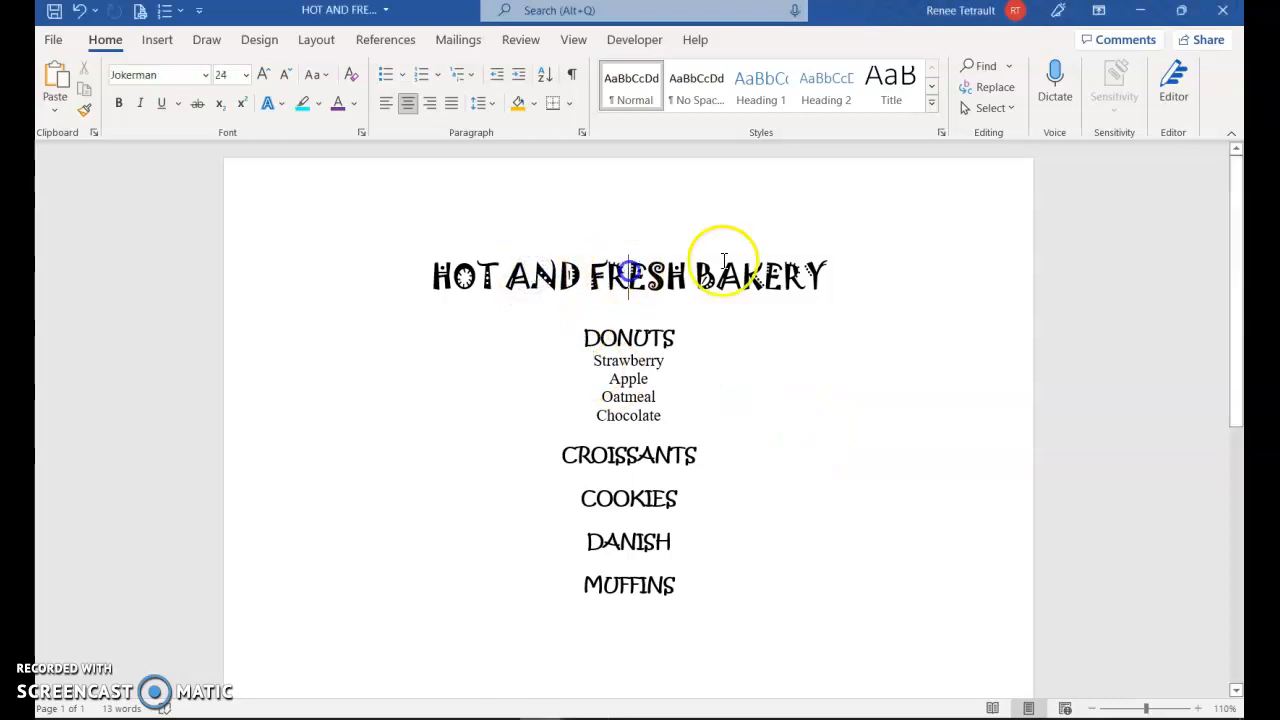
{"action": "left_click", "coordinate": [777, 274]}
{"action": "left_click", "coordinate": [595, 277]}
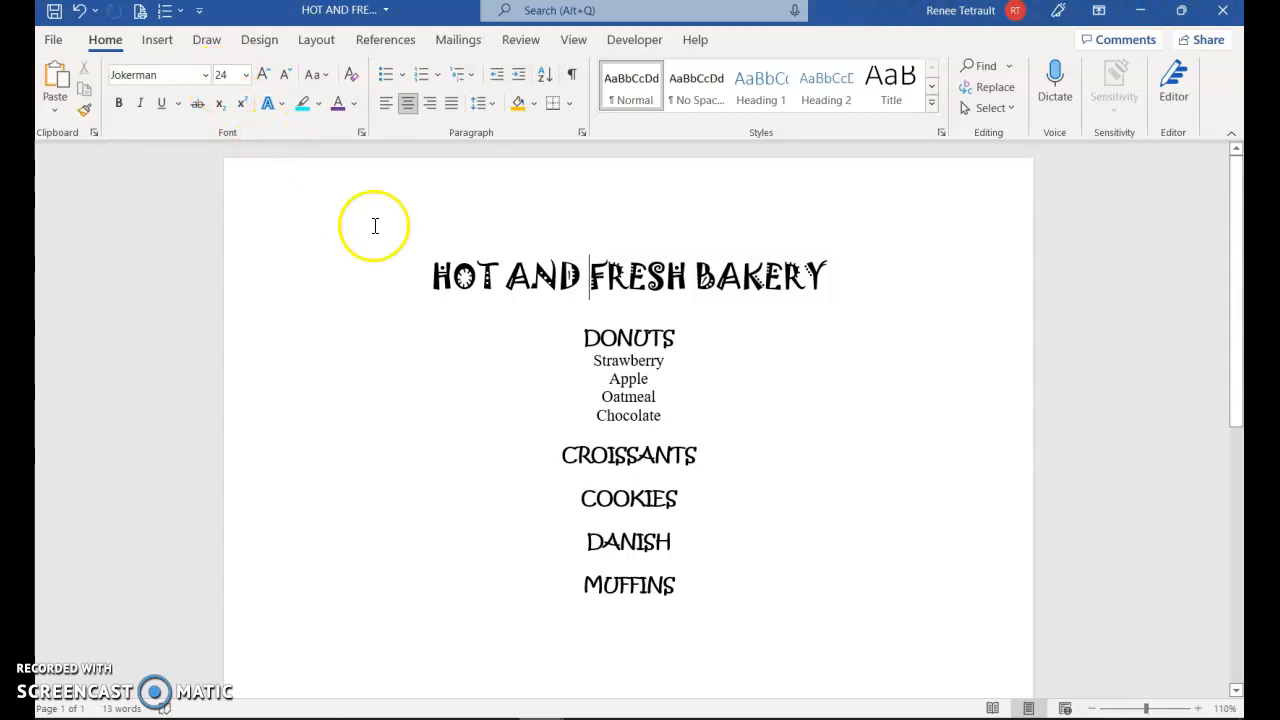
{"action": "left_click", "coordinate": [288, 274]}
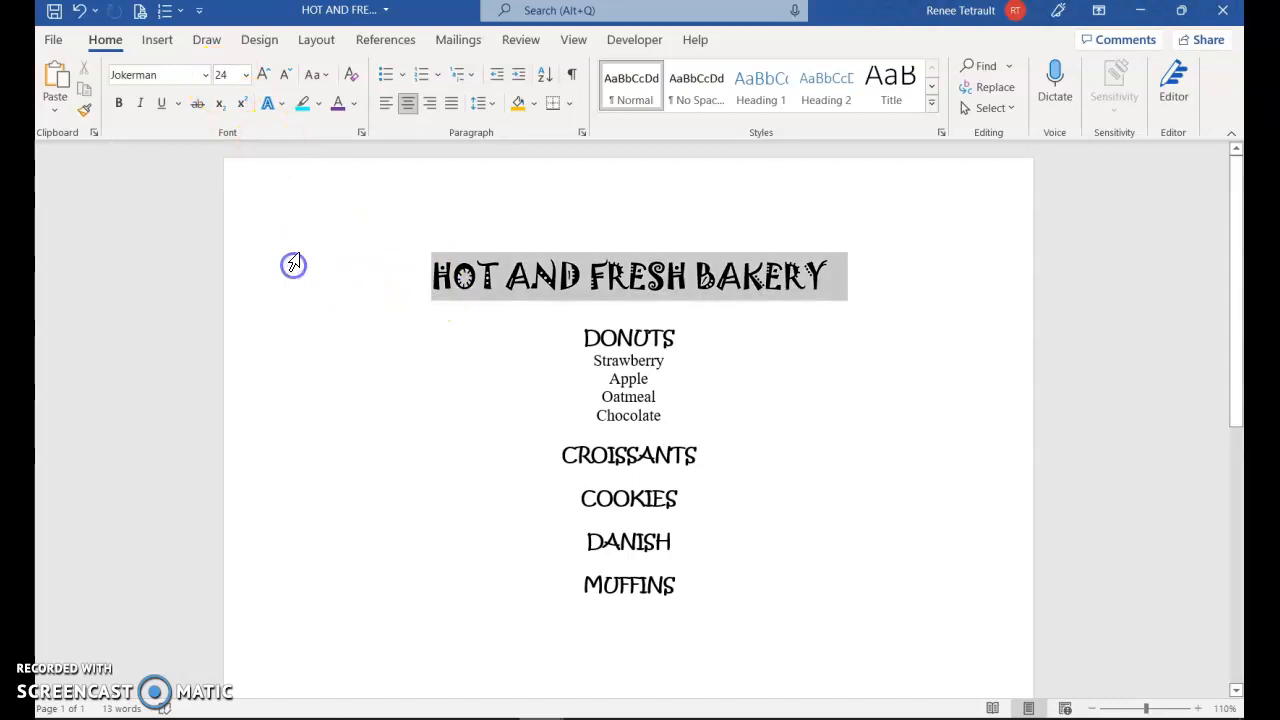
{"action": "left_click", "coordinate": [338, 104]}
{"action": "left_click", "coordinate": [118, 103]}
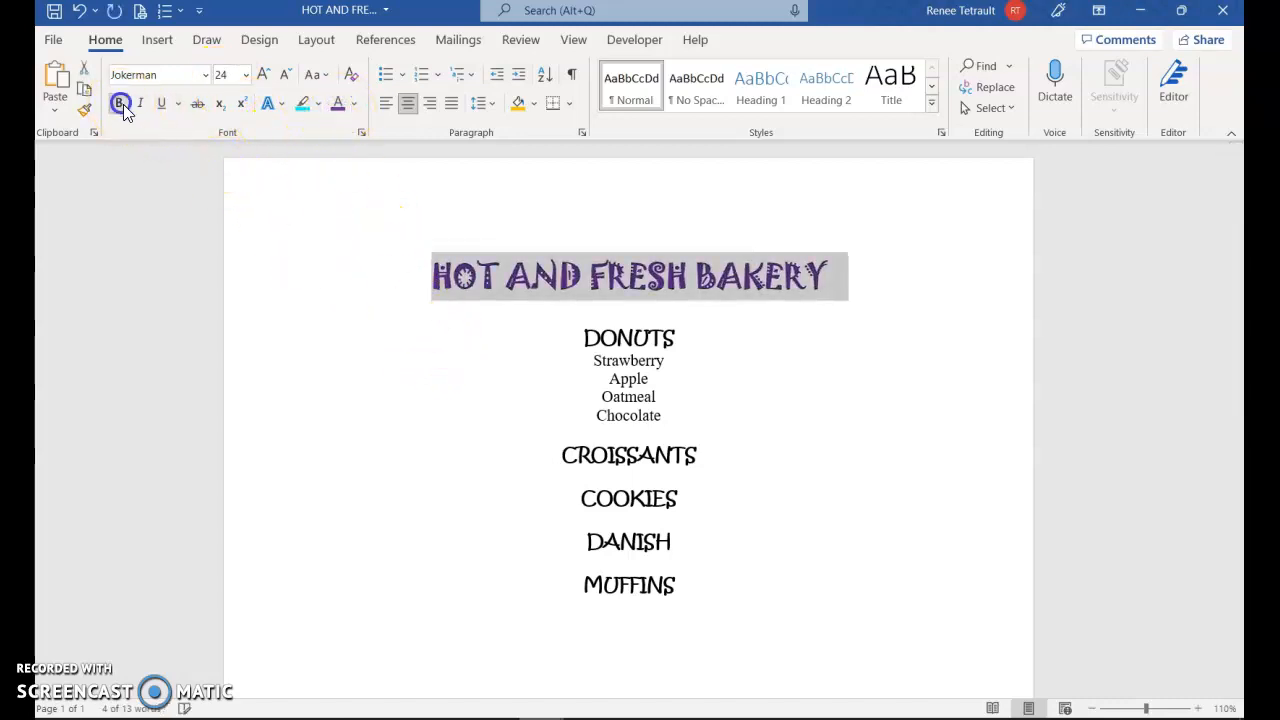
{"action": "left_click", "coordinate": [692, 305]}
Check the font and size of the DONUTS, CROISSANTS, COOKIES, DANISH and MUFFINS headings
{"action": "left_click", "coordinate": [652, 340]}
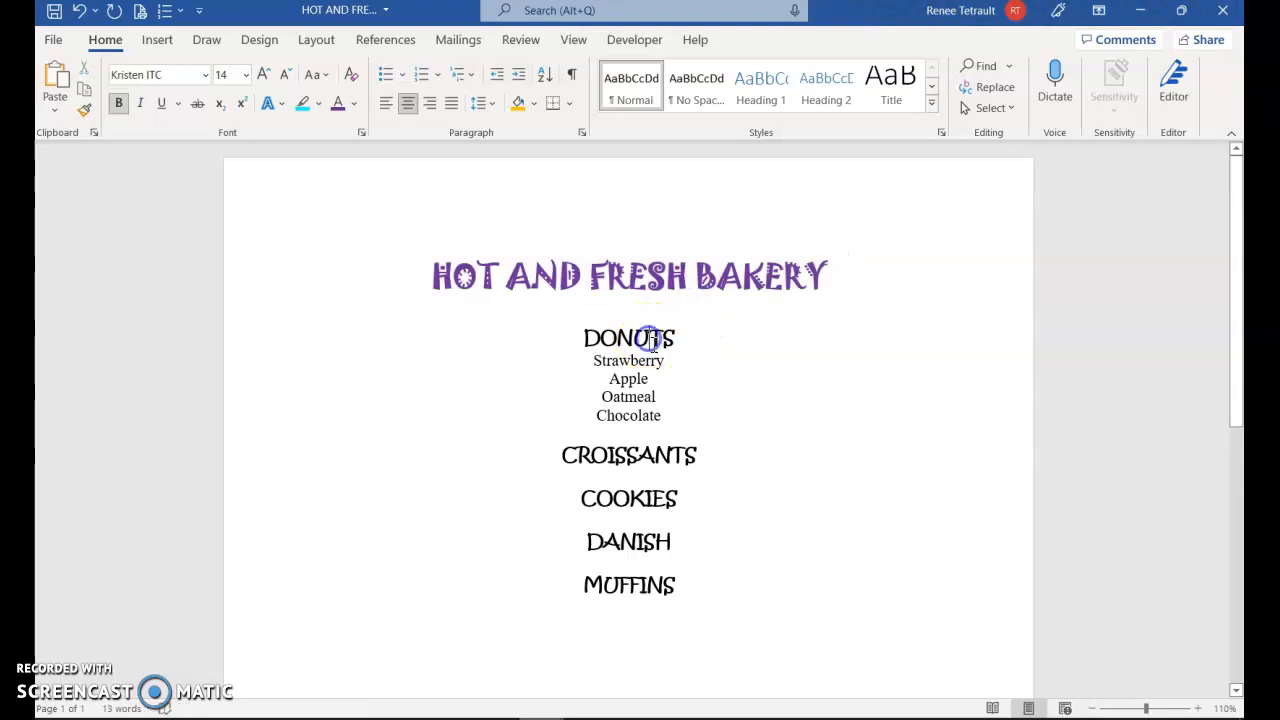
{"action": "left_click", "coordinate": [643, 456]}
{"action": "left_click", "coordinate": [643, 501]}
{"action": "left_click", "coordinate": [638, 542]}
{"action": "left_click", "coordinate": [634, 590]}
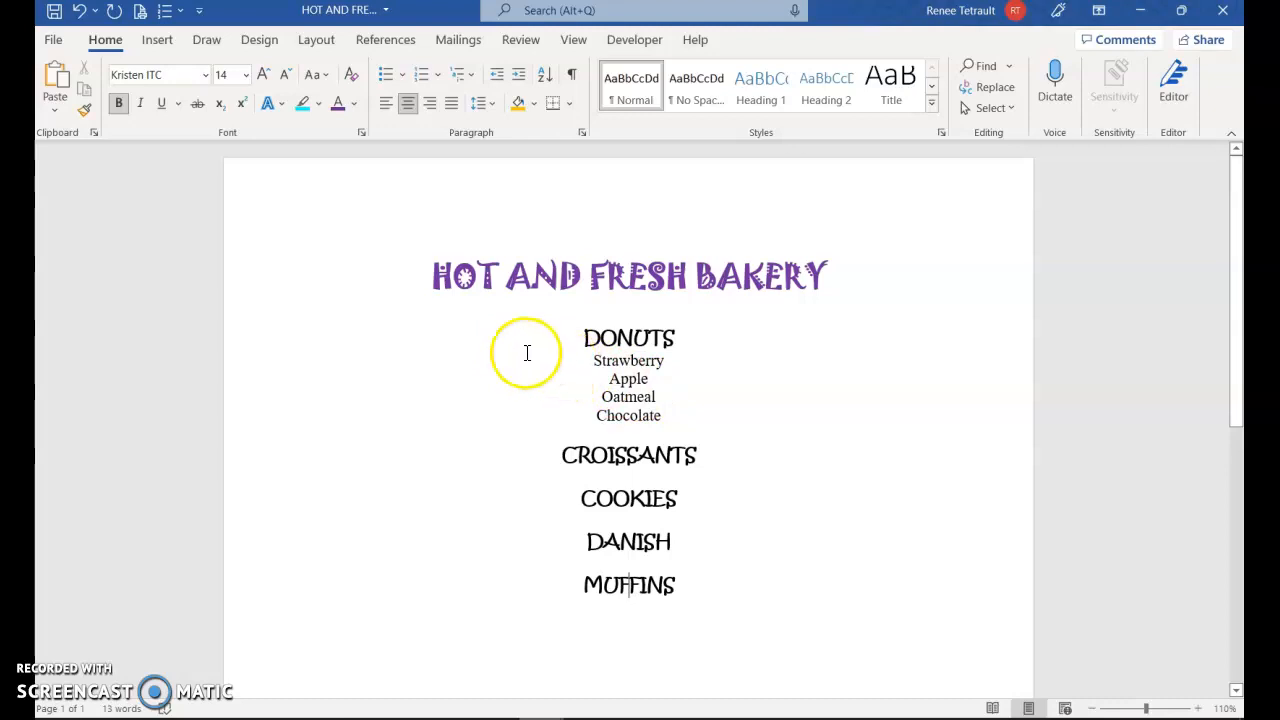
Select the four flavors under DONUTS and clear all collected items from the Clipboard
{"action": "left_click_drag", "start_coordinate": [588, 360], "coordinate": [660, 435]}
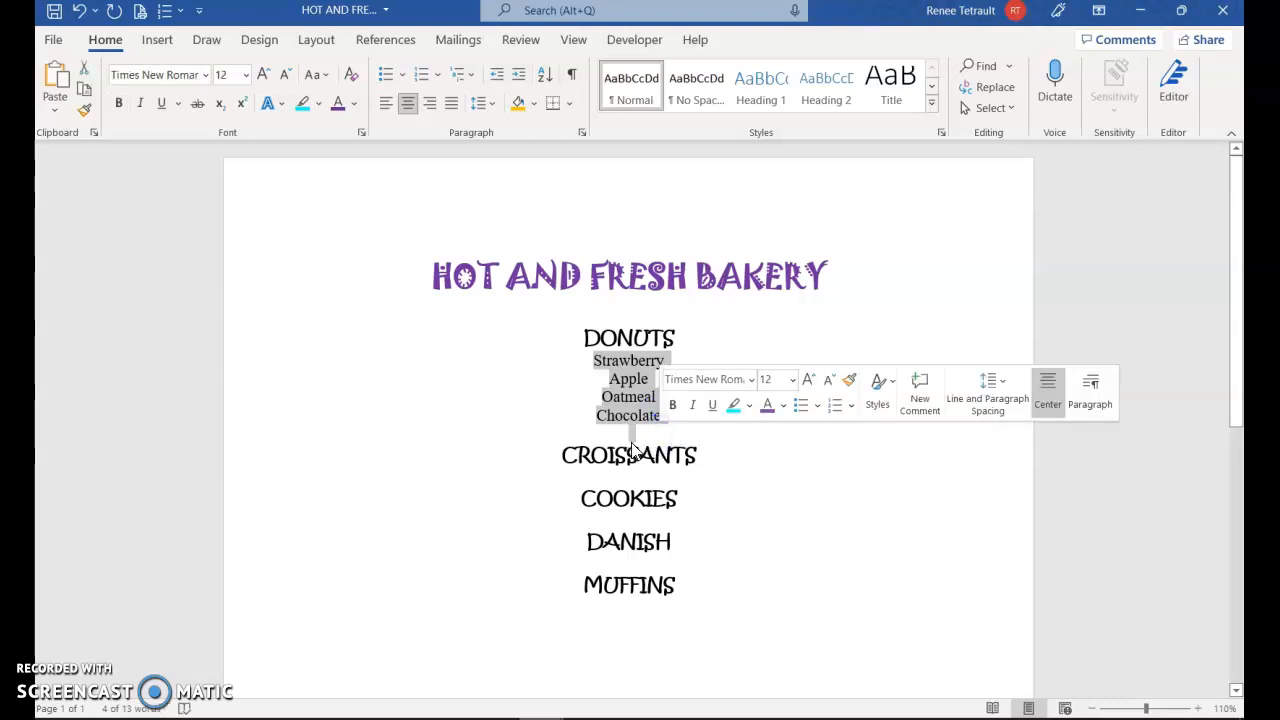
{"action": "left_click_drag", "start_coordinate": [597, 360], "coordinate": [664, 414]}
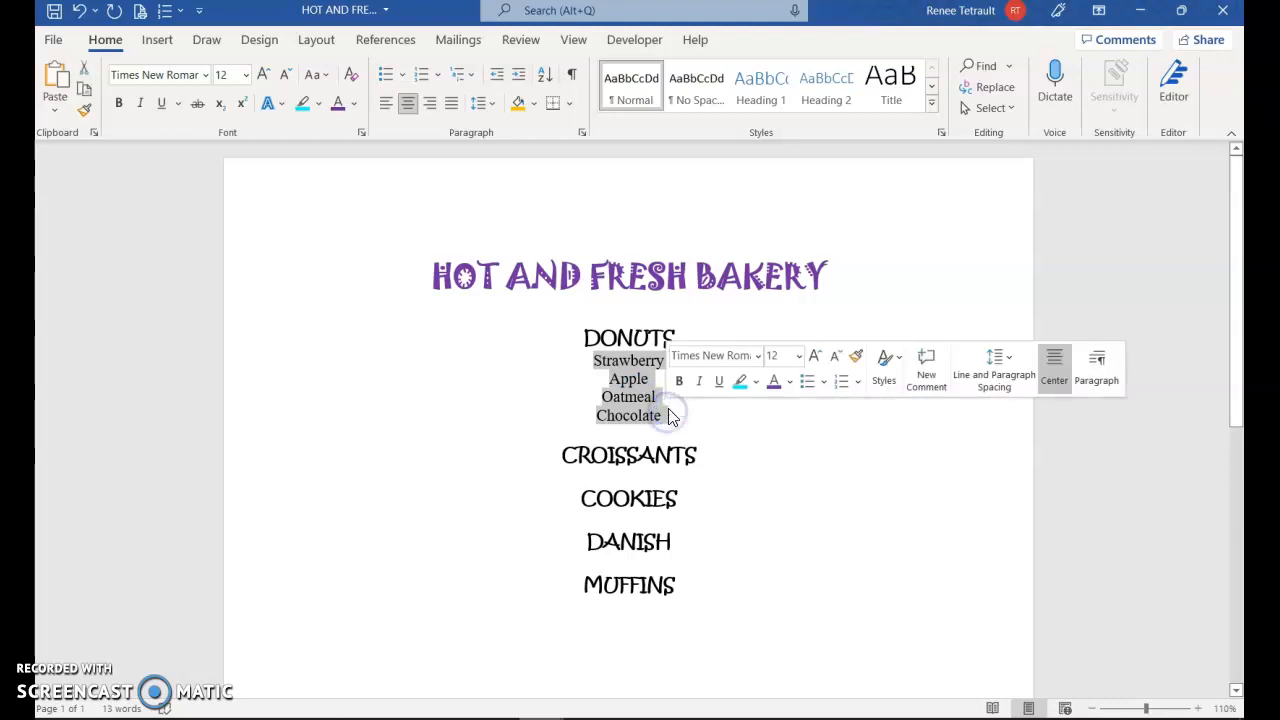
{"action": "left_click", "coordinate": [94, 133]}
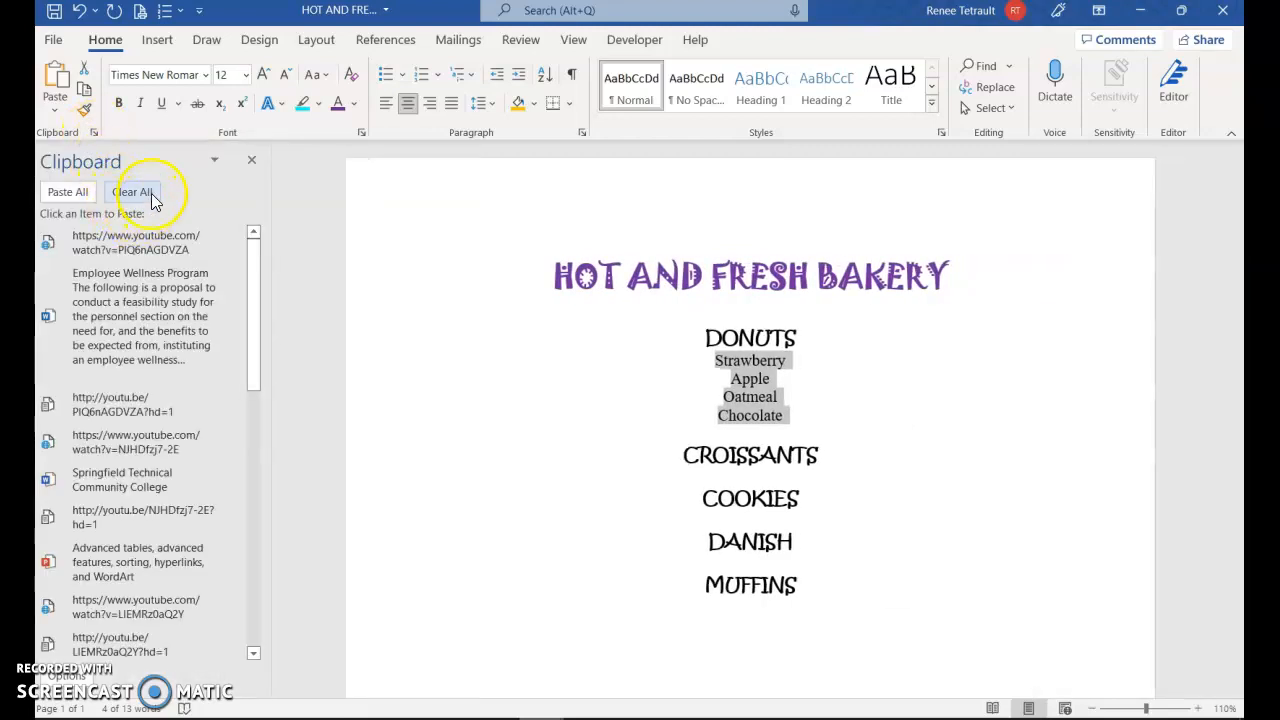
{"action": "left_click", "coordinate": [153, 197]}
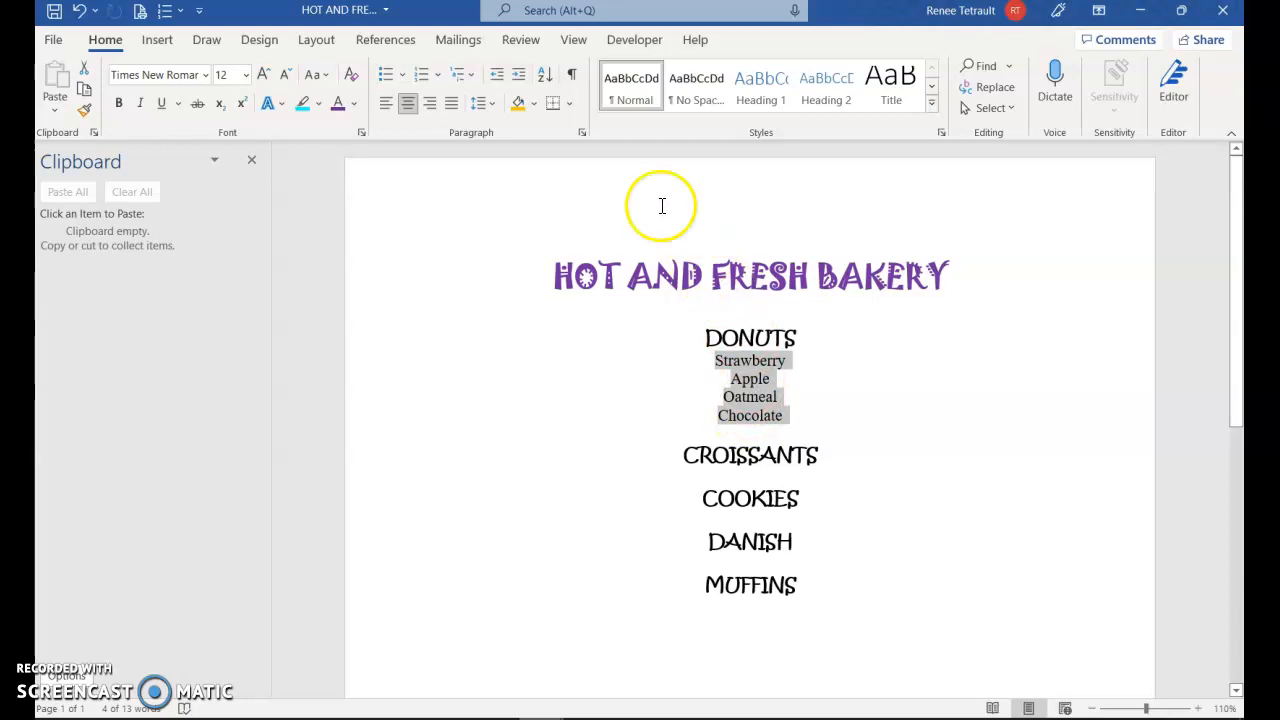
Sort the selected donut flavors by paragraphs as text in ascending order, with no header row
{"action": "left_click", "coordinate": [546, 88]}
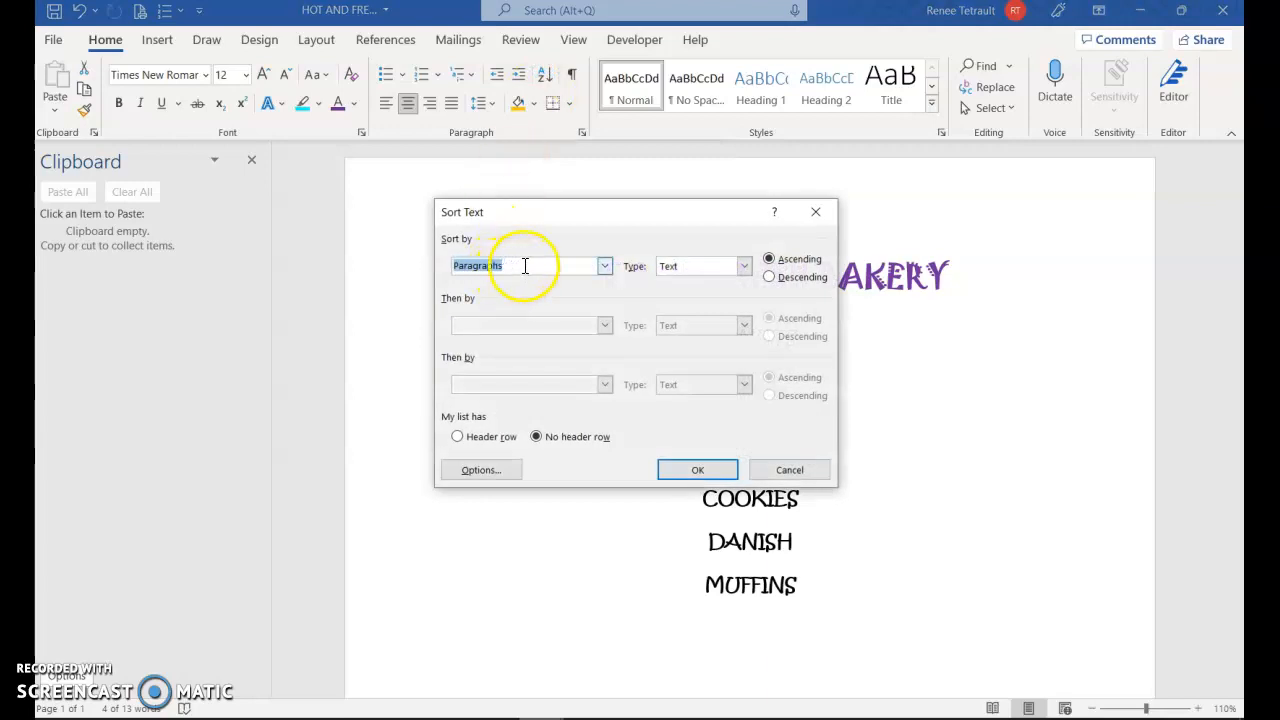
{"action": "left_click_drag", "start_coordinate": [557, 215], "coordinate": [357, 219]}
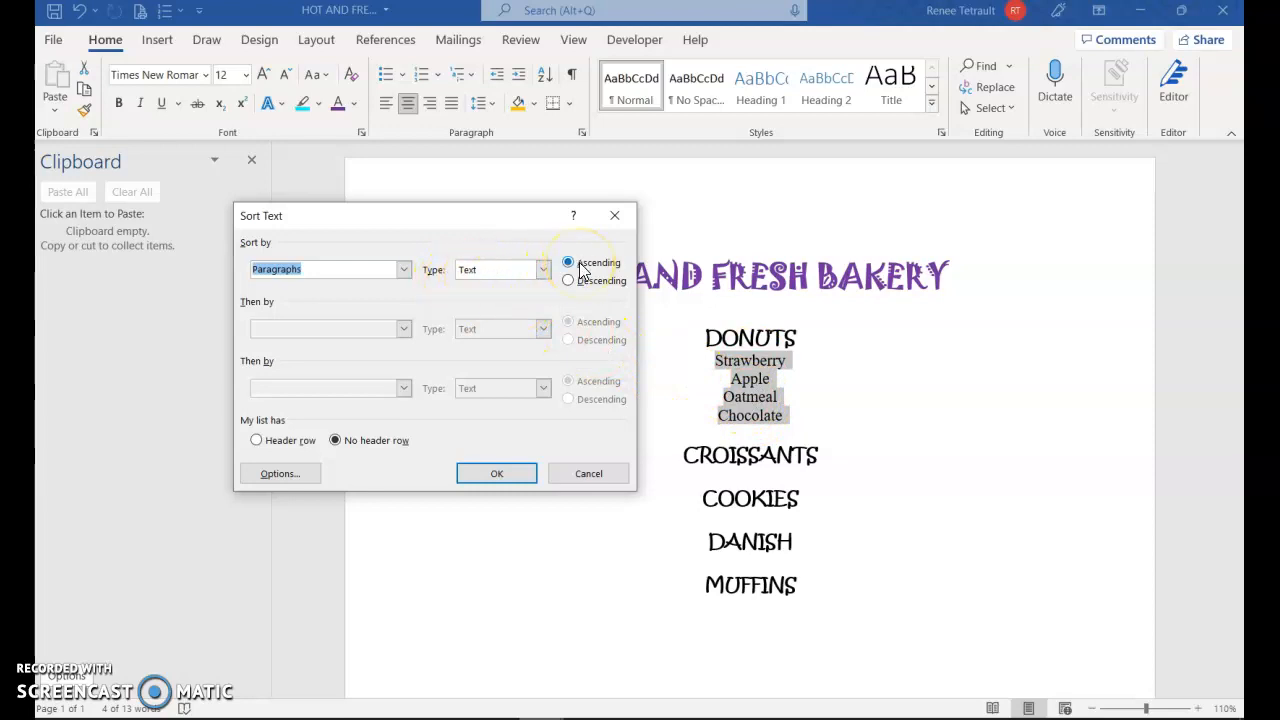
{"action": "left_click", "coordinate": [497, 476]}
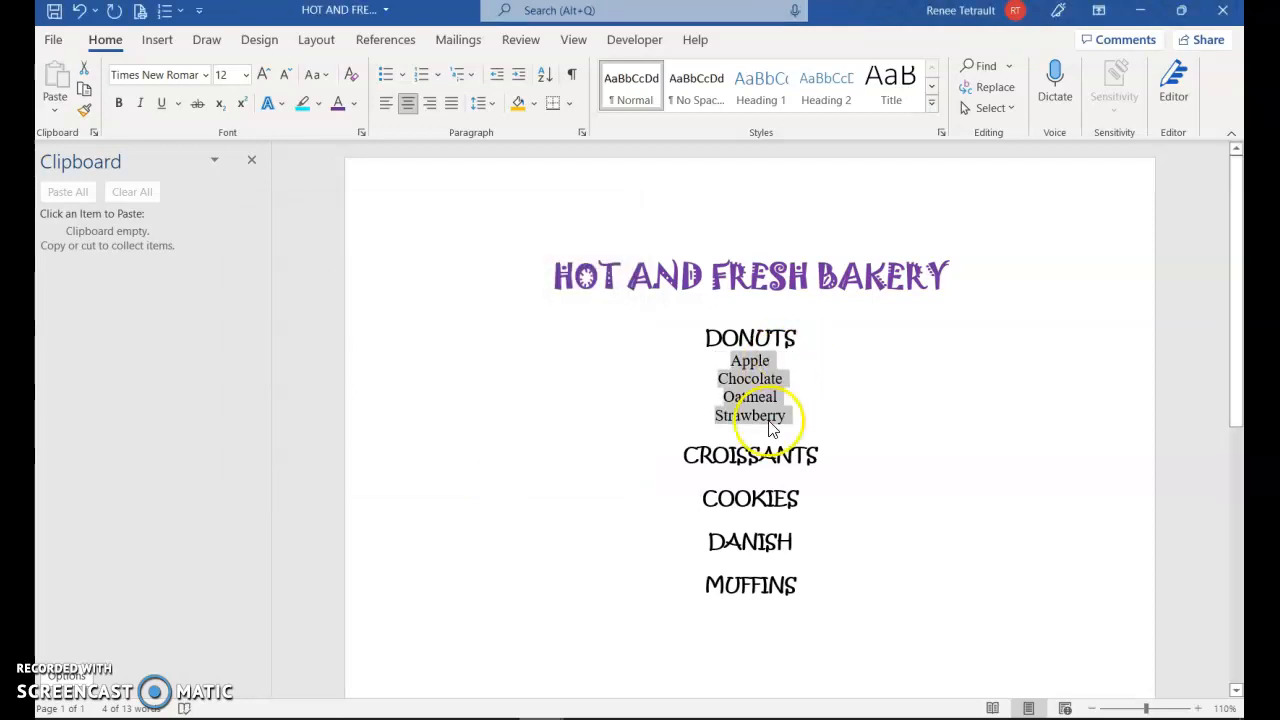
Copy the sorted donut flavors and paste them on the blank line under CROISSANTS
{"action": "left_click", "coordinate": [86, 91]}
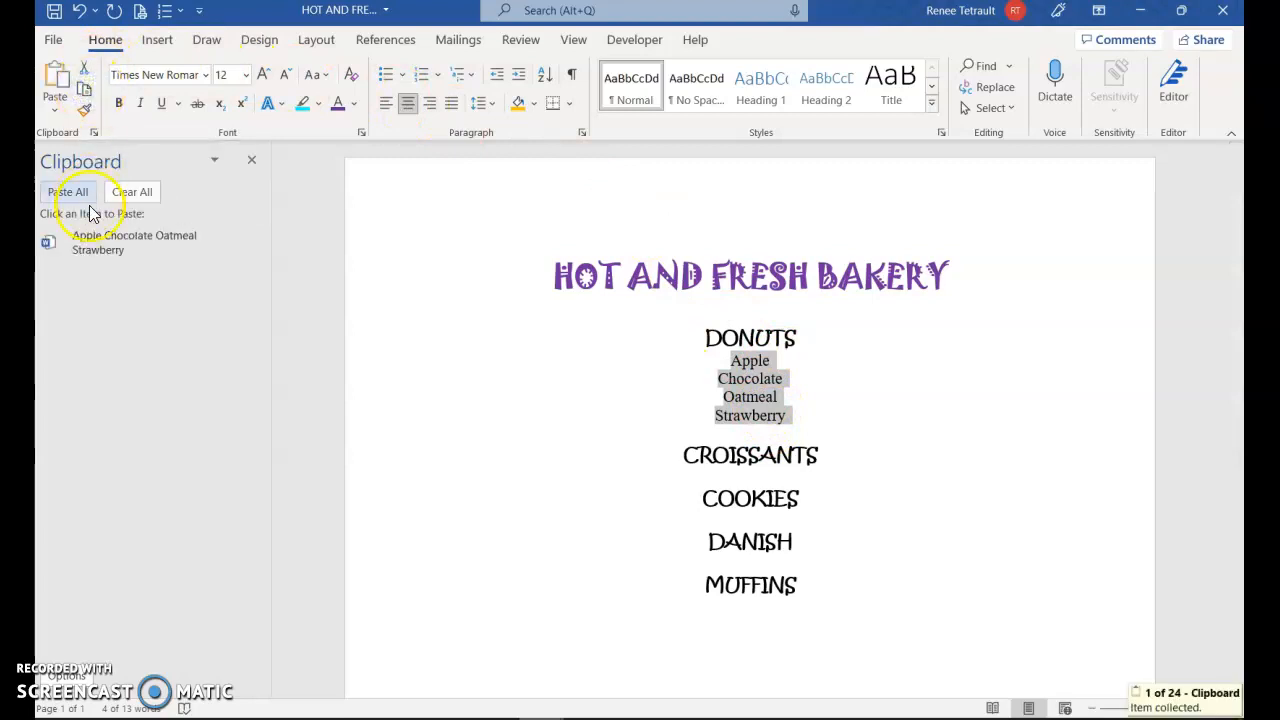
{"action": "left_click", "coordinate": [753, 476]}
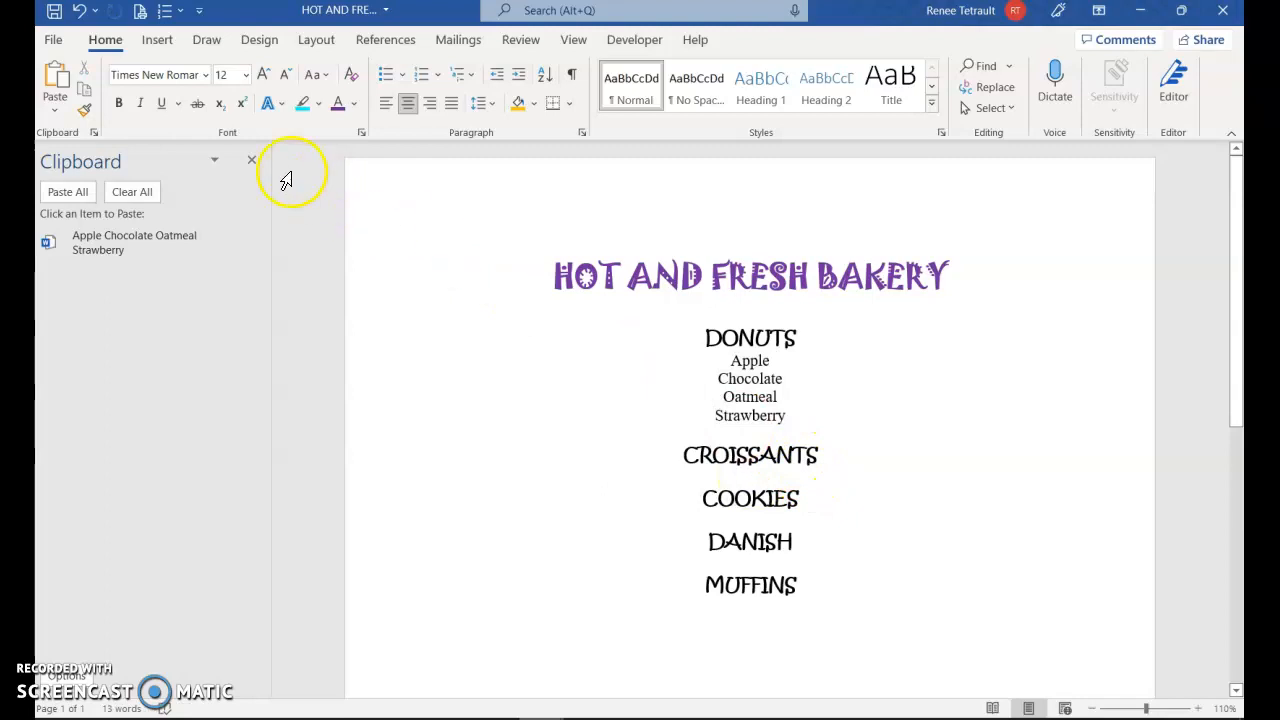
{"action": "left_click", "coordinate": [62, 82]}
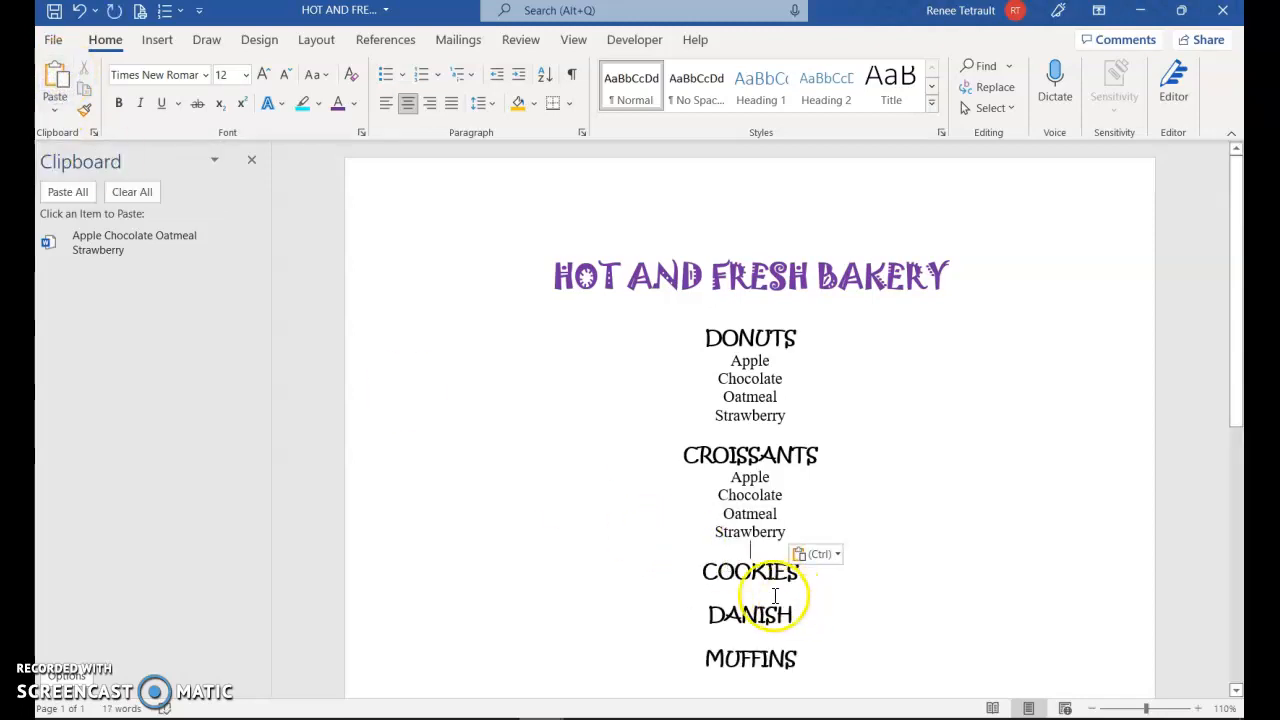
Paste the collected flavor list from the Clipboard on the blank line under COOKIES
{"action": "left_click", "coordinate": [753, 590]}
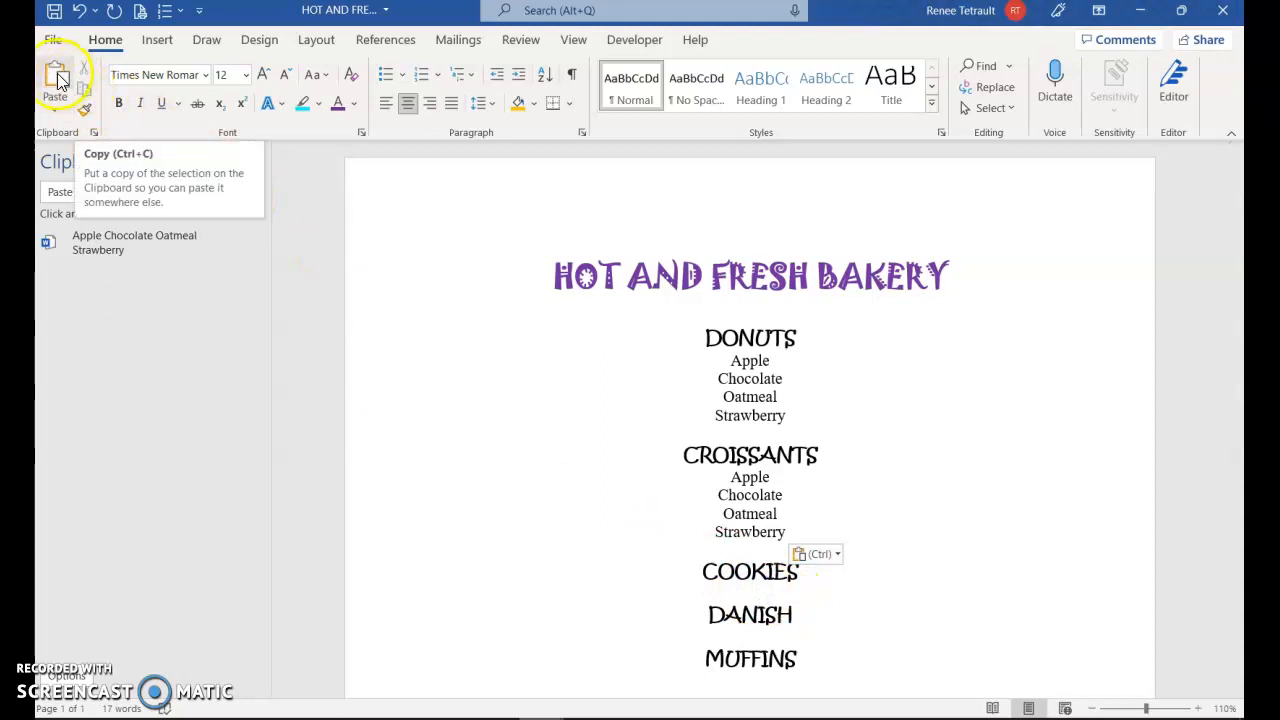
{"action": "mouse_move", "coordinate": [239, 248]}
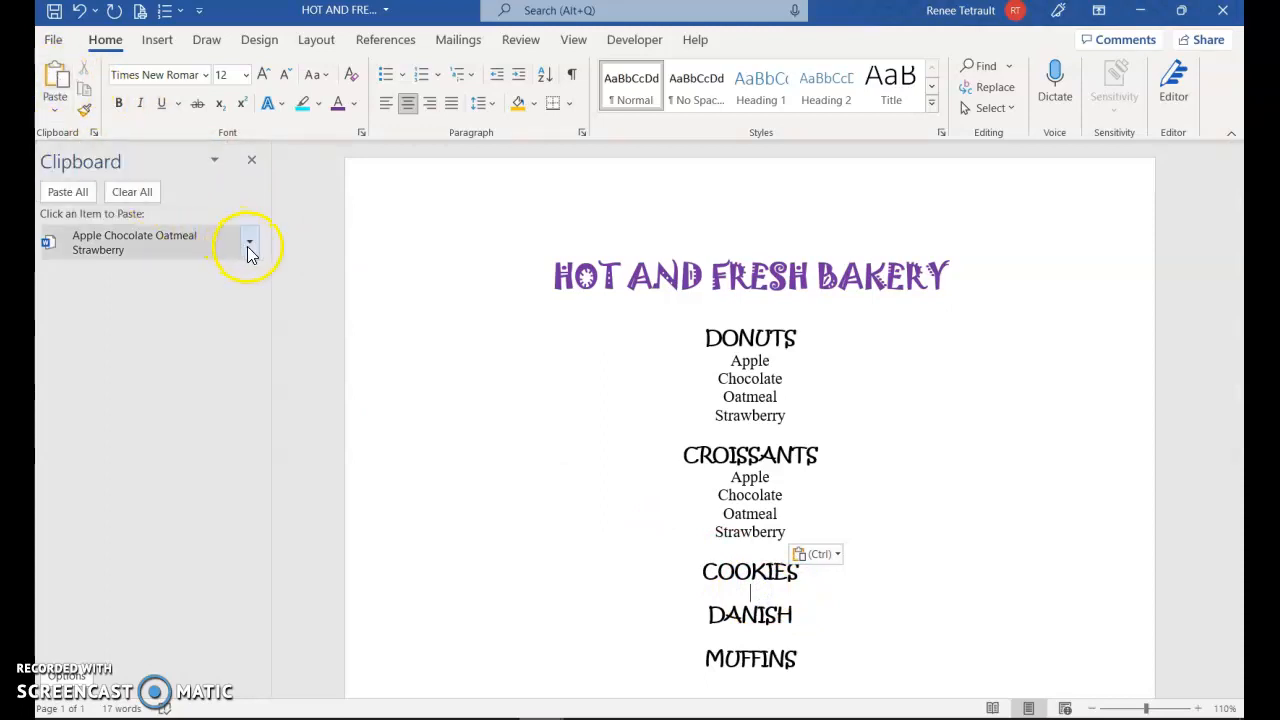
{"action": "left_click", "coordinate": [249, 246]}
{"action": "left_click", "coordinate": [237, 274]}
Paste the flavor list under DANISH, keeping source formatting, and paste it again under MUFFINS
{"action": "scroll", "coordinate": [729, 480], "scroll_direction": "down", "scroll_amount": 3}
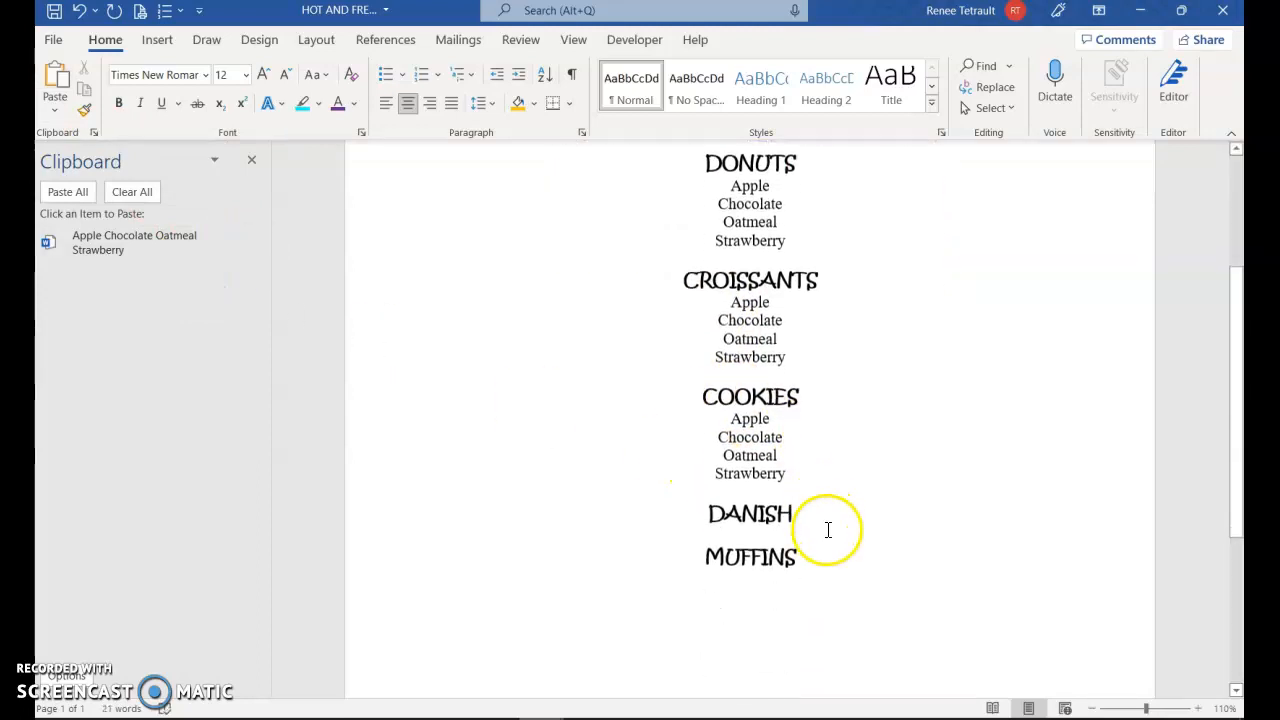
{"action": "scroll", "coordinate": [800, 500], "scroll_direction": "down", "scroll_amount": 1}
{"action": "left_click", "coordinate": [760, 471]}
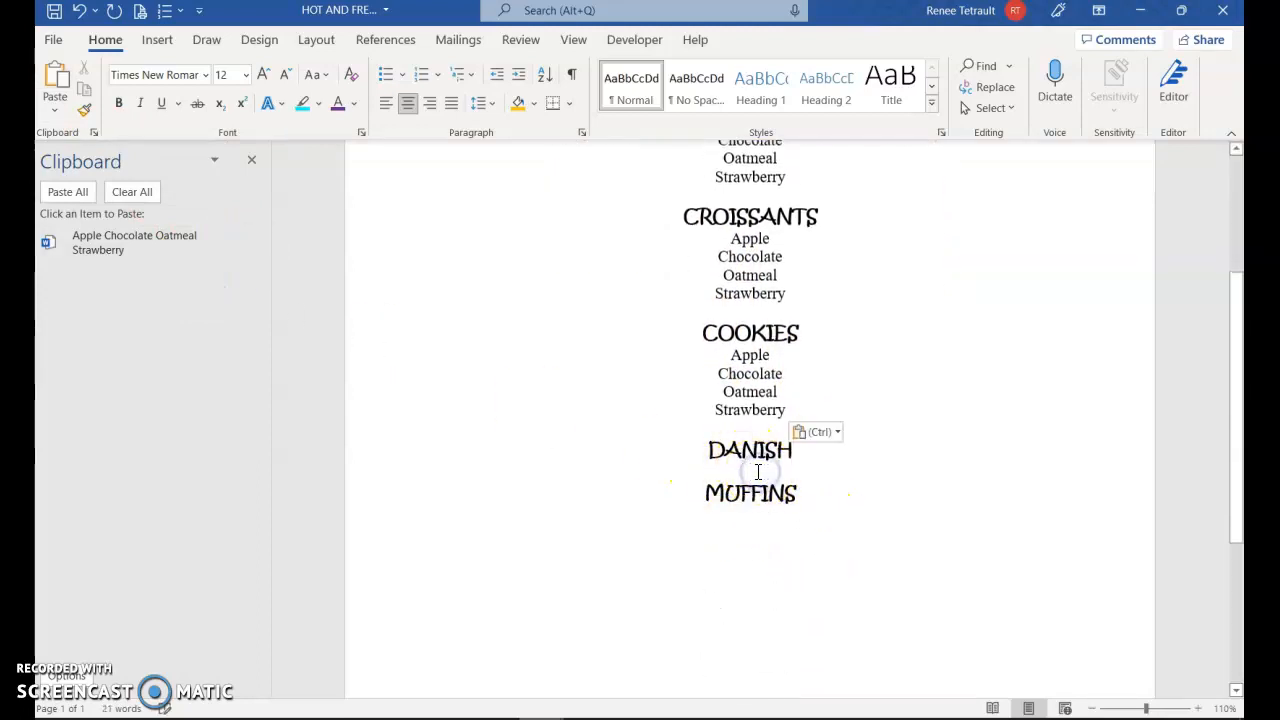
{"action": "right_click", "coordinate": [750, 471]}
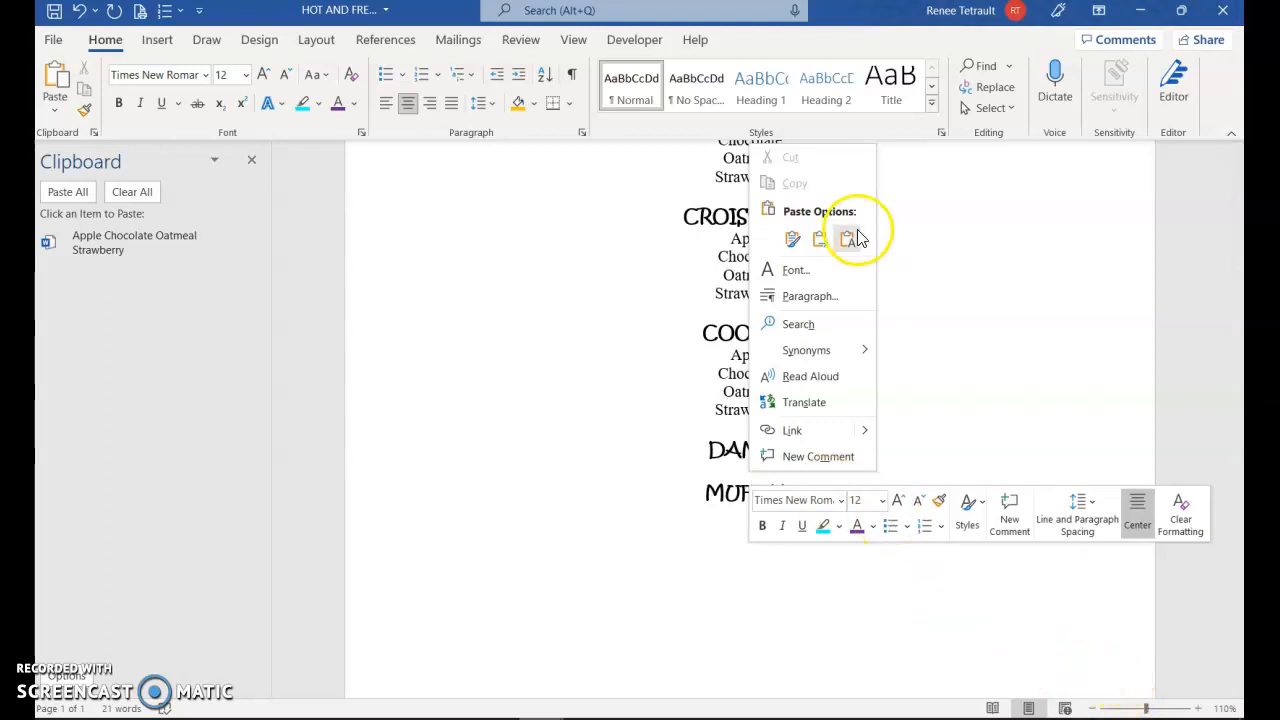
{"action": "left_click", "coordinate": [797, 241]}
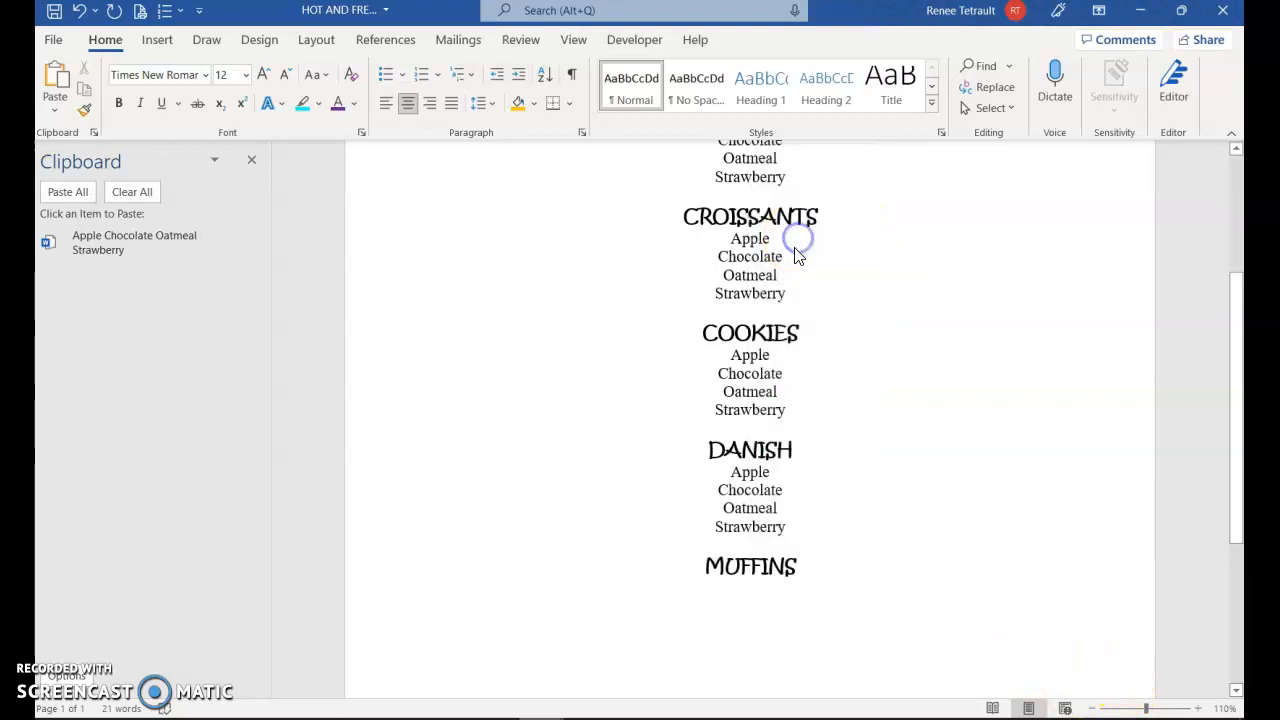
{"action": "left_click", "coordinate": [770, 597]}
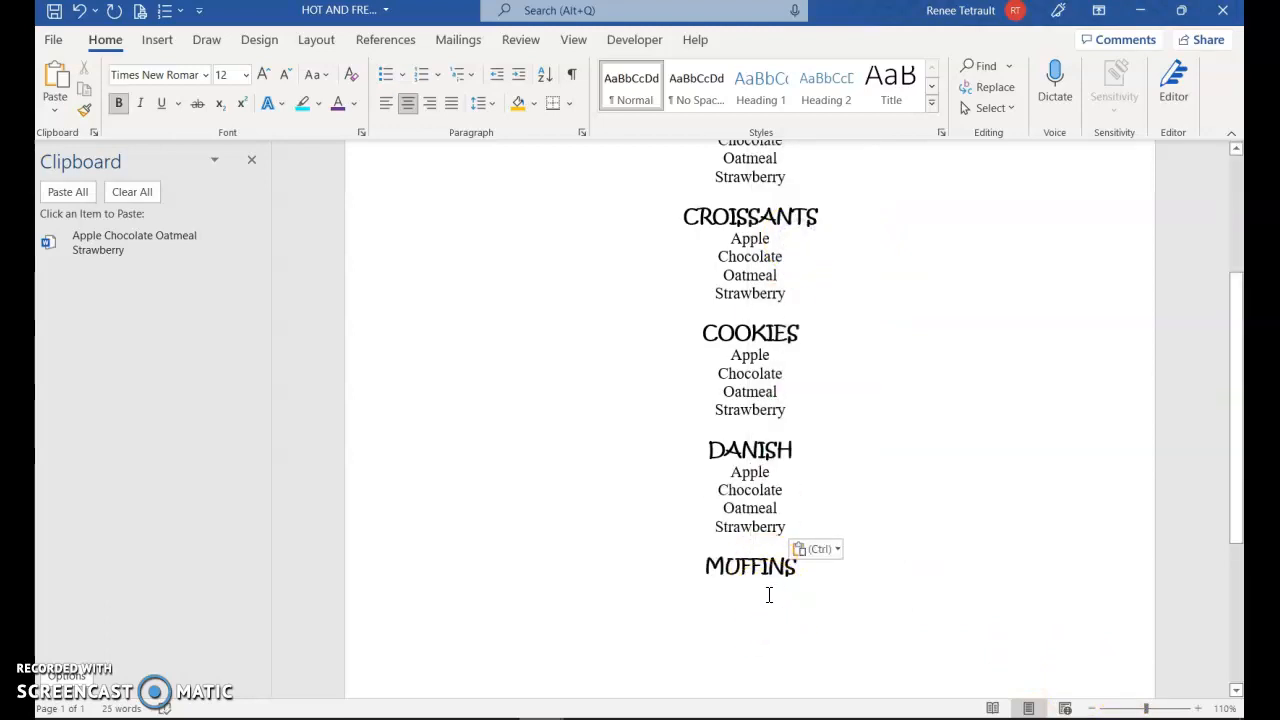
{"action": "key", "text": "ctrl+v"}
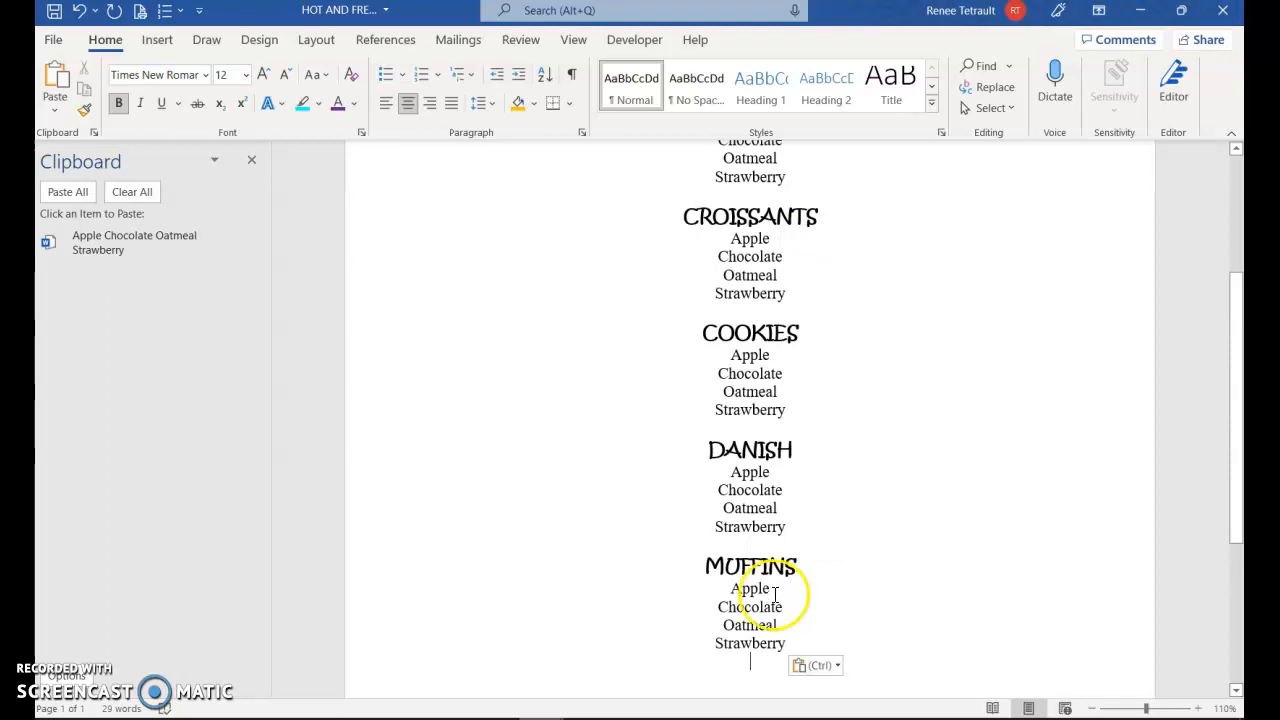
Set the document view to One Page to show the whole bakery menu
{"action": "scroll", "coordinate": [927, 533], "scroll_direction": "up", "scroll_amount": 2}
{"action": "scroll", "coordinate": [925, 526], "scroll_direction": "up", "scroll_amount": 1}
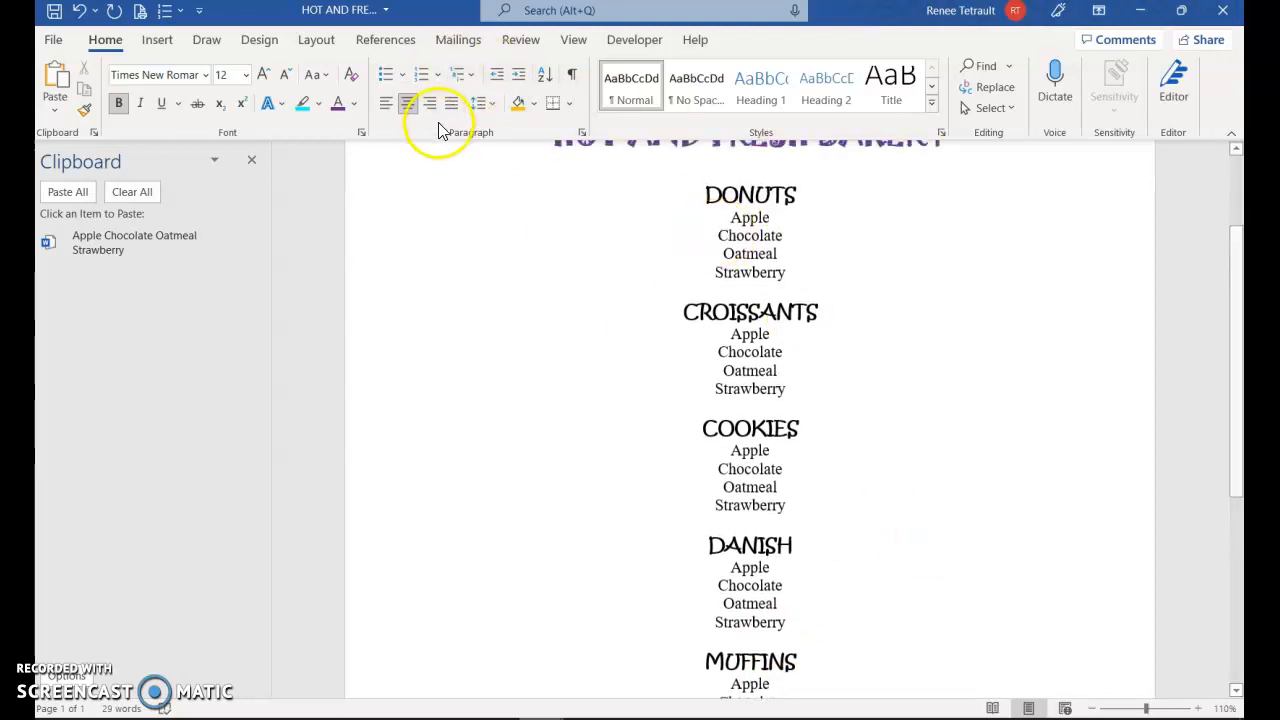
{"action": "left_click", "coordinate": [575, 42]}
{"action": "left_click", "coordinate": [652, 67]}
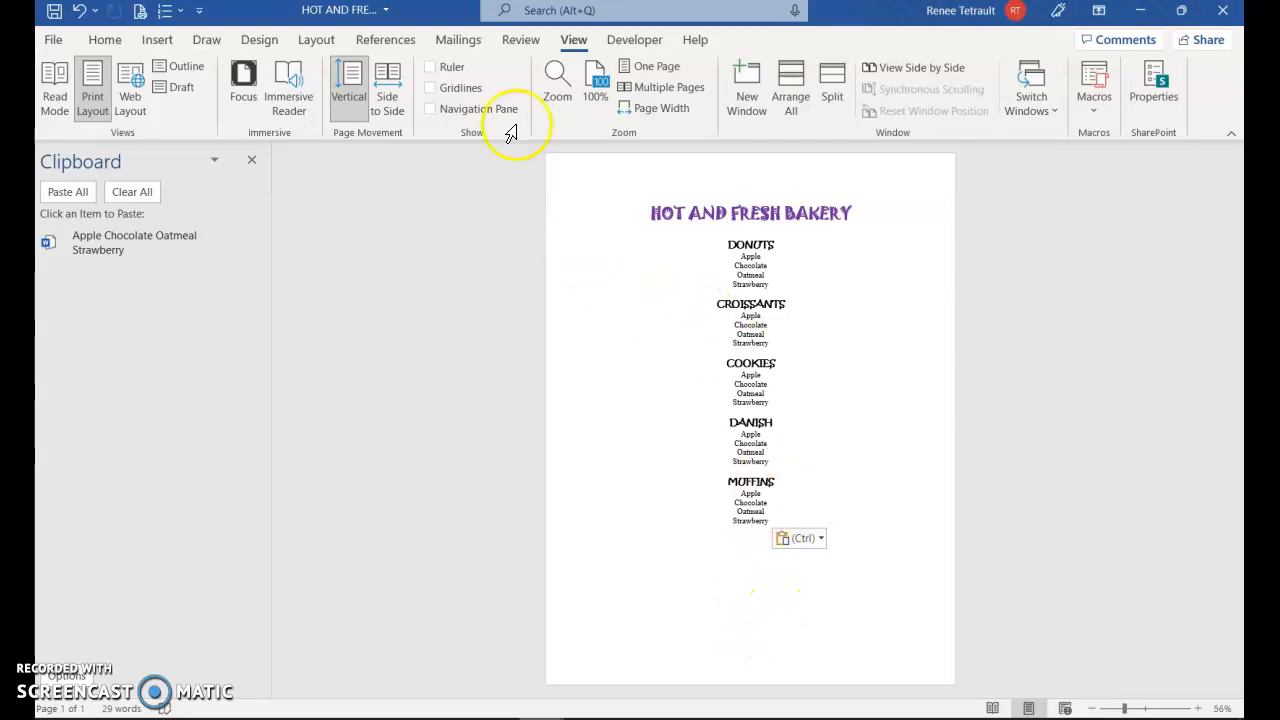
Set the page's vertical alignment to Center for the whole document
{"action": "left_click", "coordinate": [316, 40]}
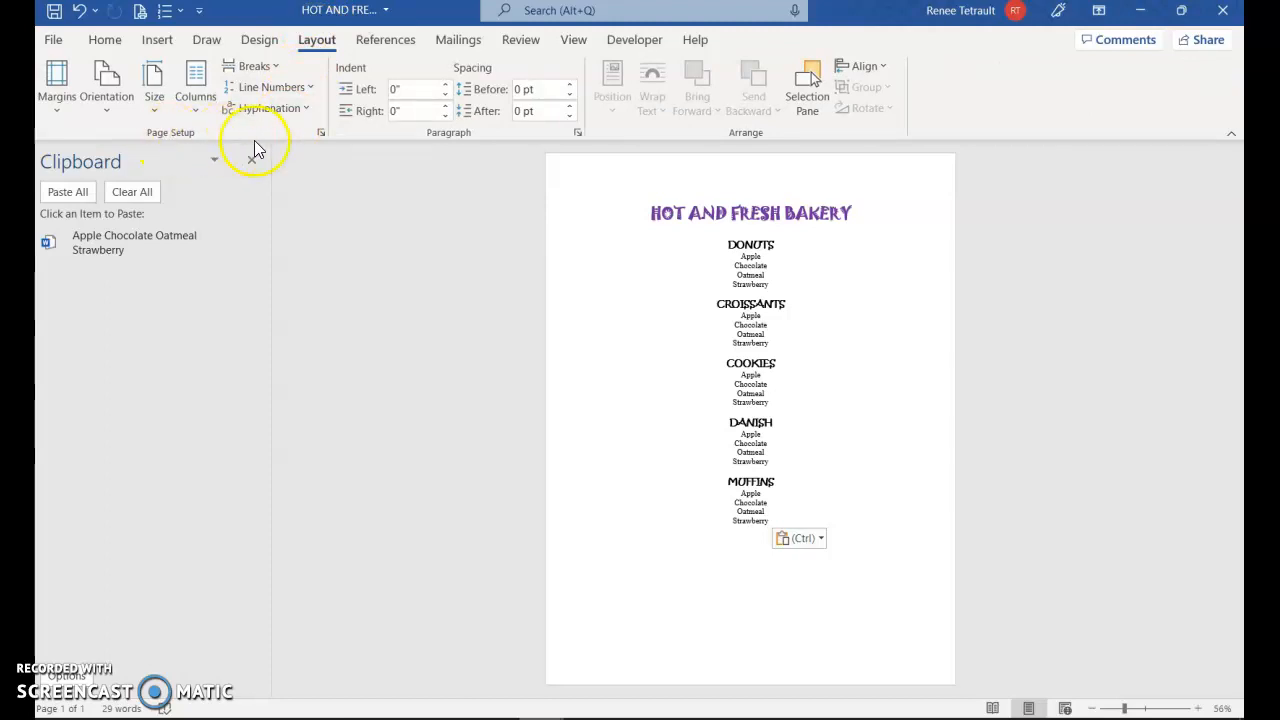
{"action": "left_click", "coordinate": [321, 133]}
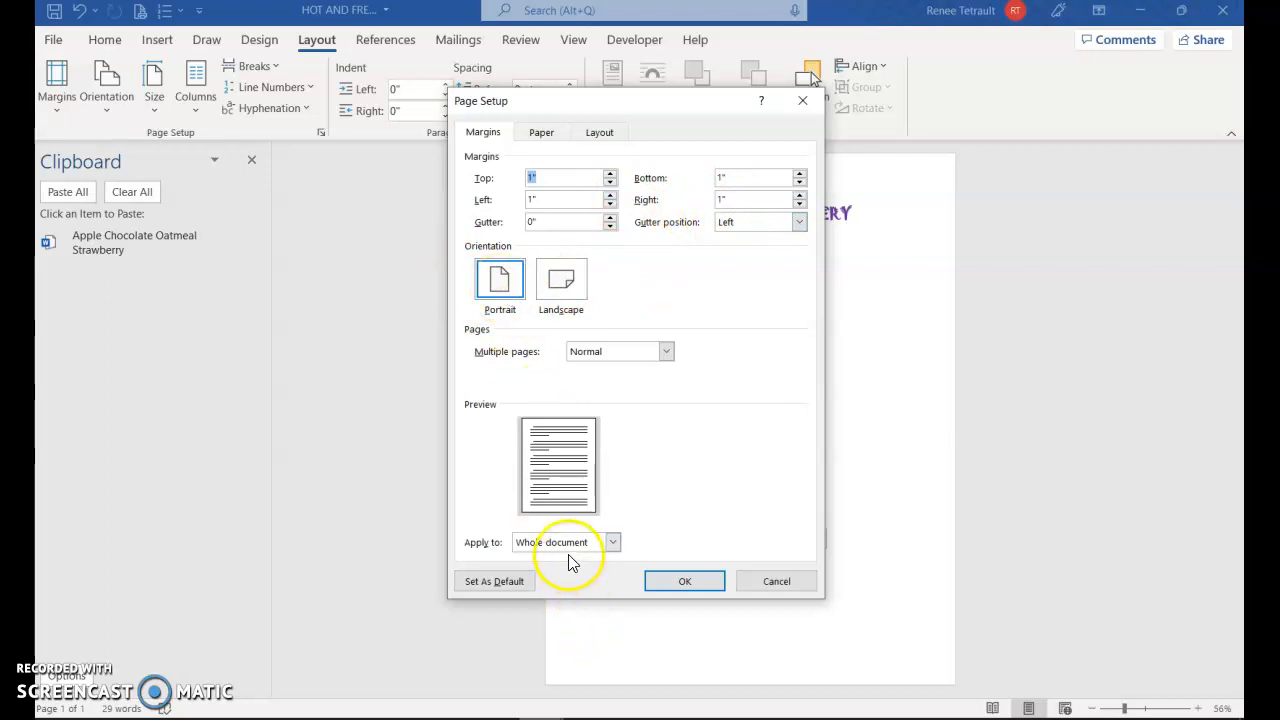
{"action": "left_click", "coordinate": [540, 132]}
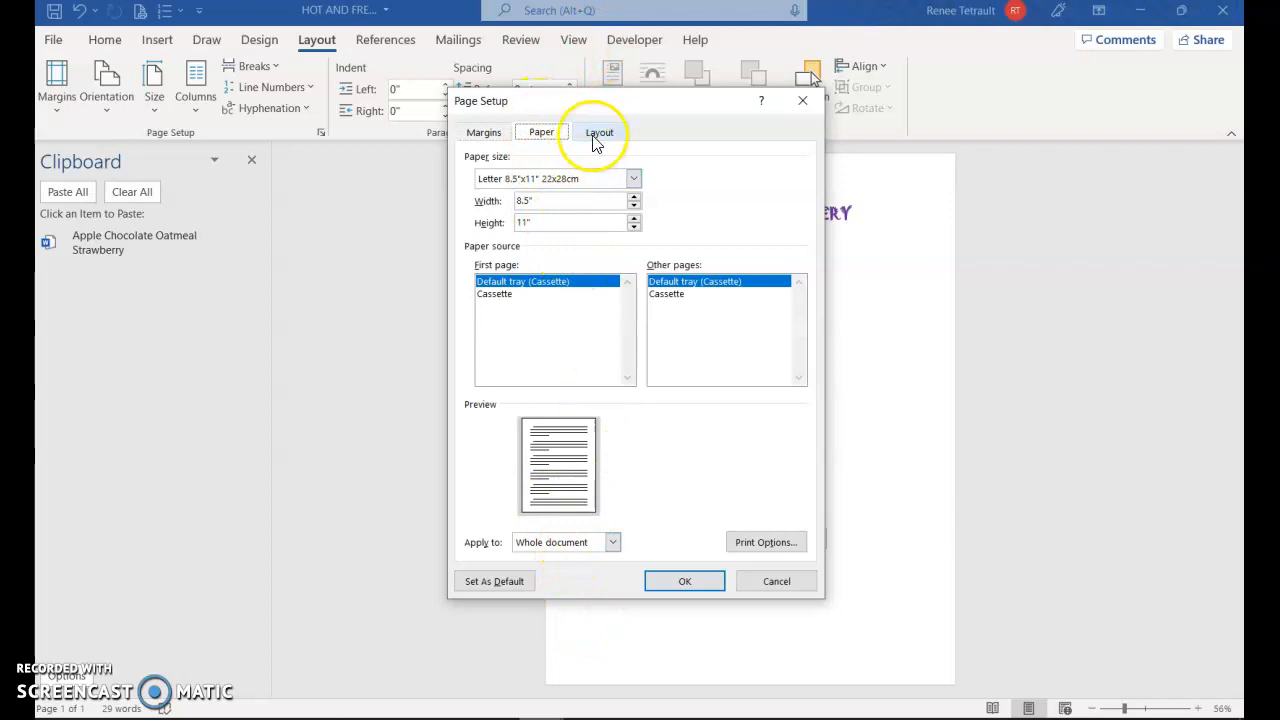
{"action": "left_click", "coordinate": [598, 135]}
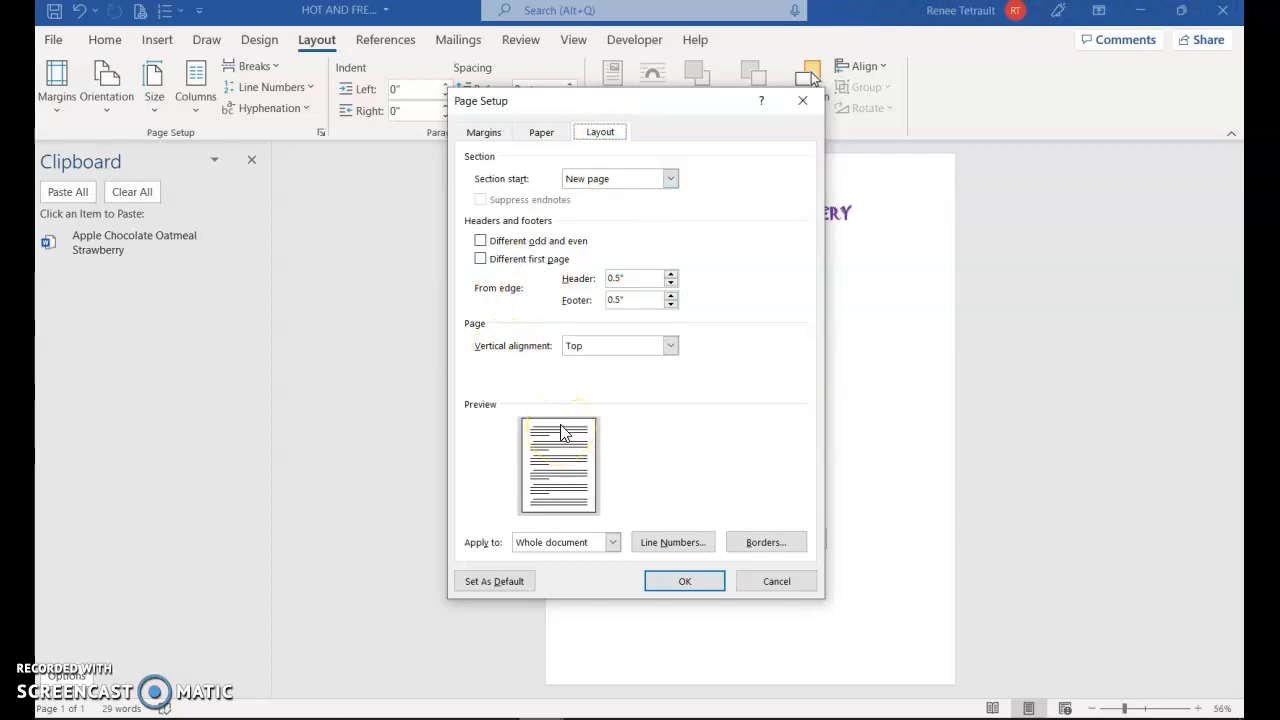
{"action": "left_click", "coordinate": [670, 347]}
{"action": "left_click", "coordinate": [634, 369]}
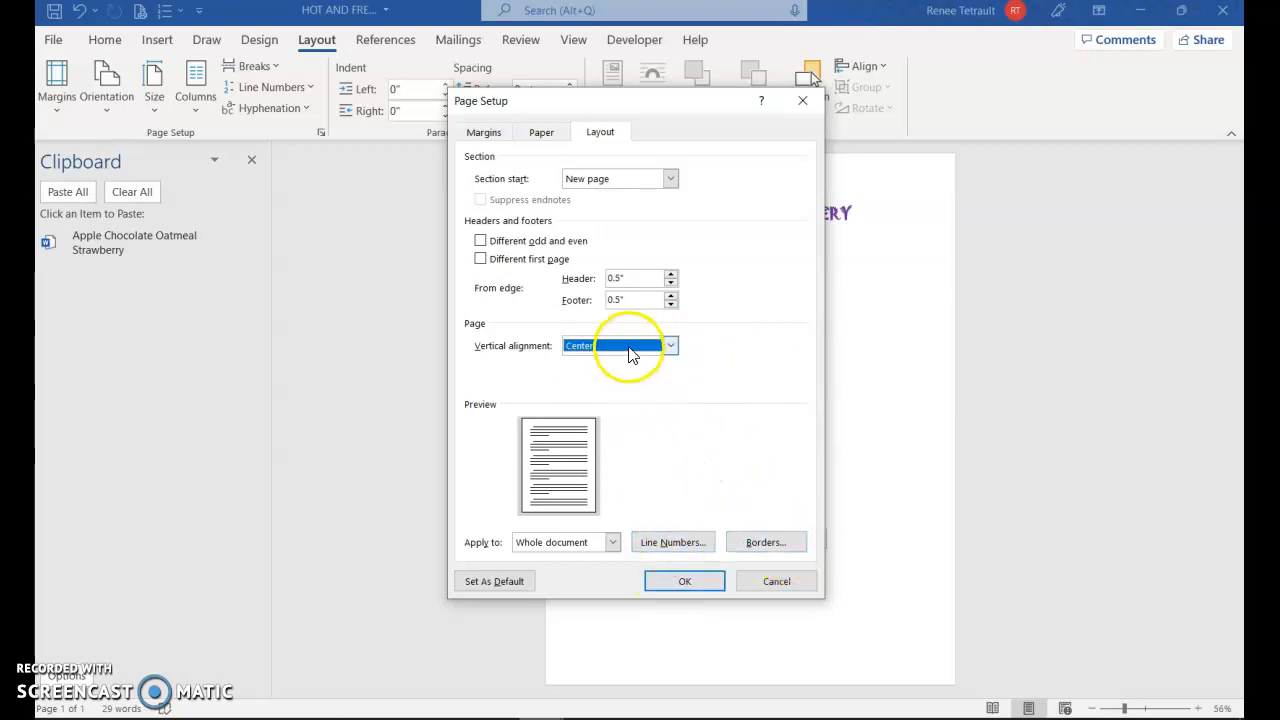
{"action": "left_click", "coordinate": [681, 583]}
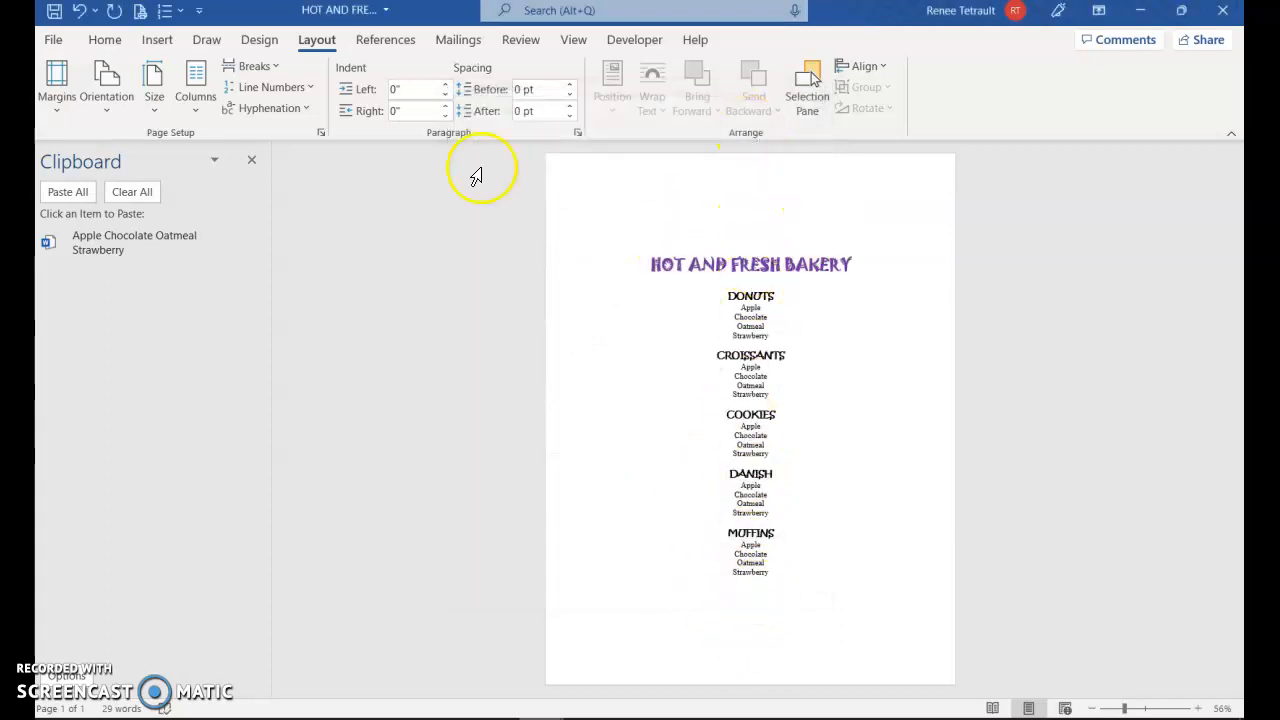
{"action": "left_click", "coordinate": [321, 133]}
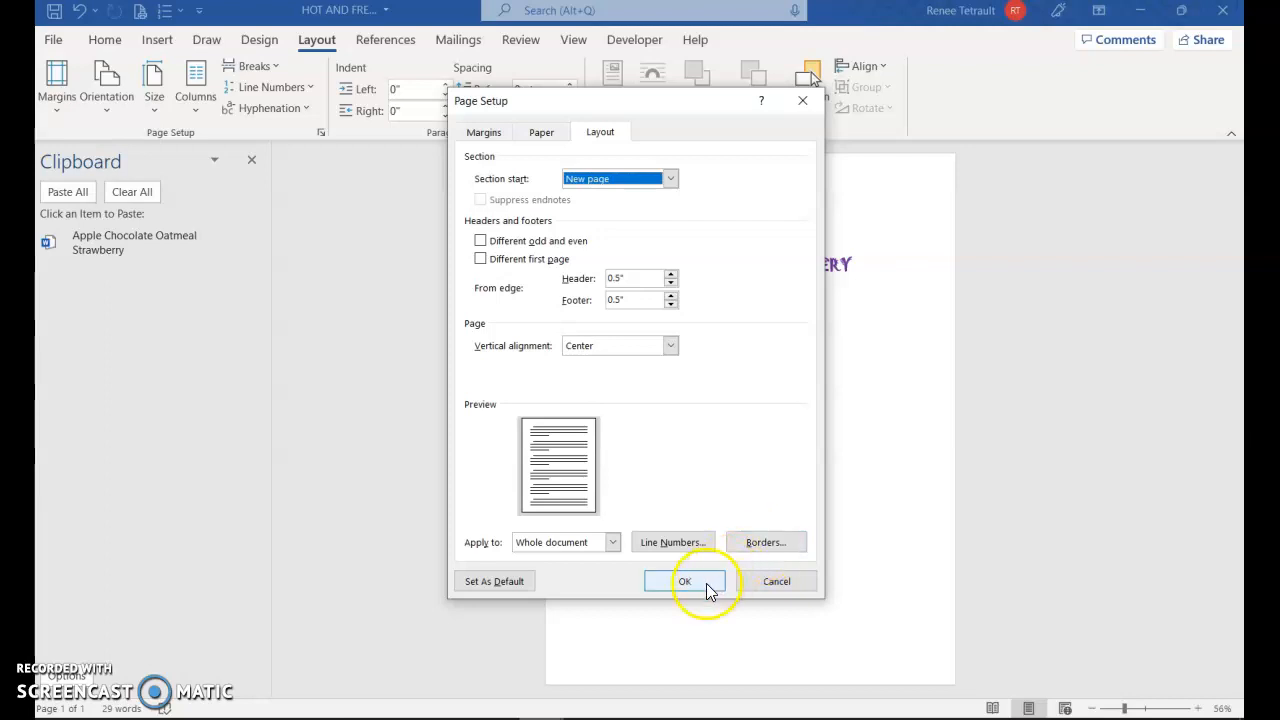
{"action": "left_click", "coordinate": [753, 544]}
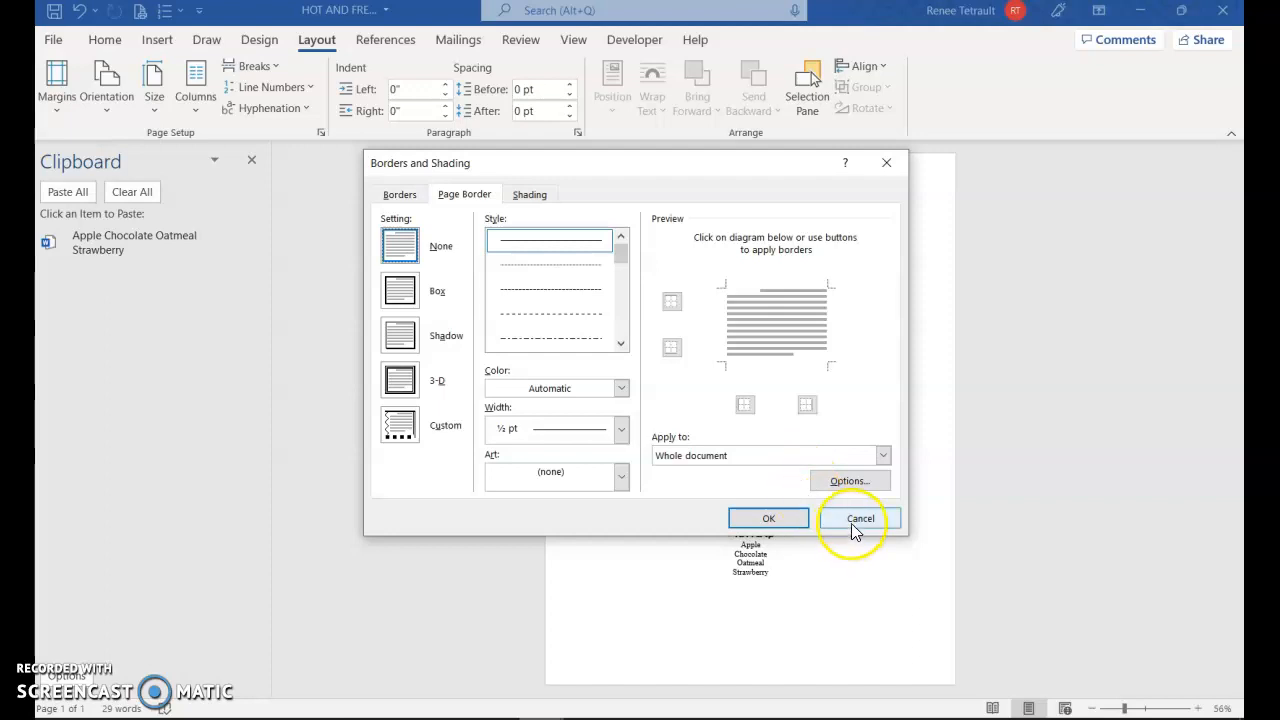
{"action": "left_click", "coordinate": [851, 521]}
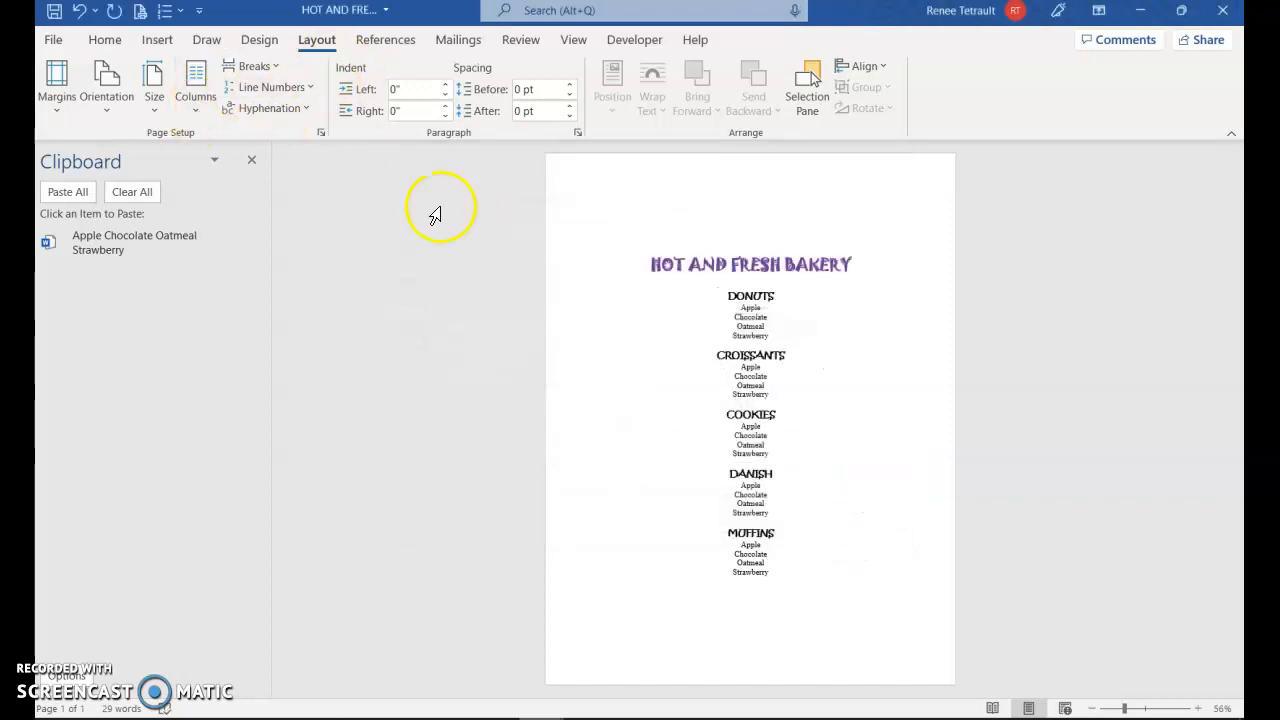
Open the page border settings for the whole document and choose the Box setting
{"action": "left_click", "coordinate": [260, 42]}
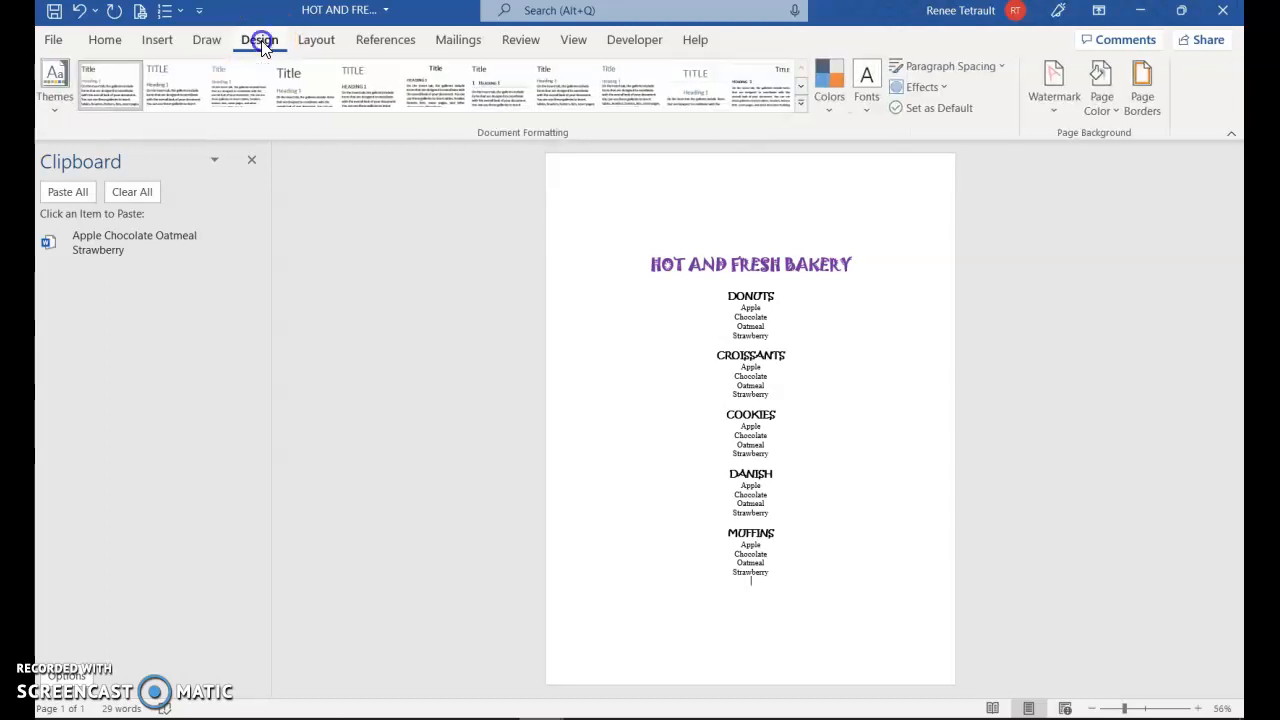
{"action": "left_click", "coordinate": [1147, 104]}
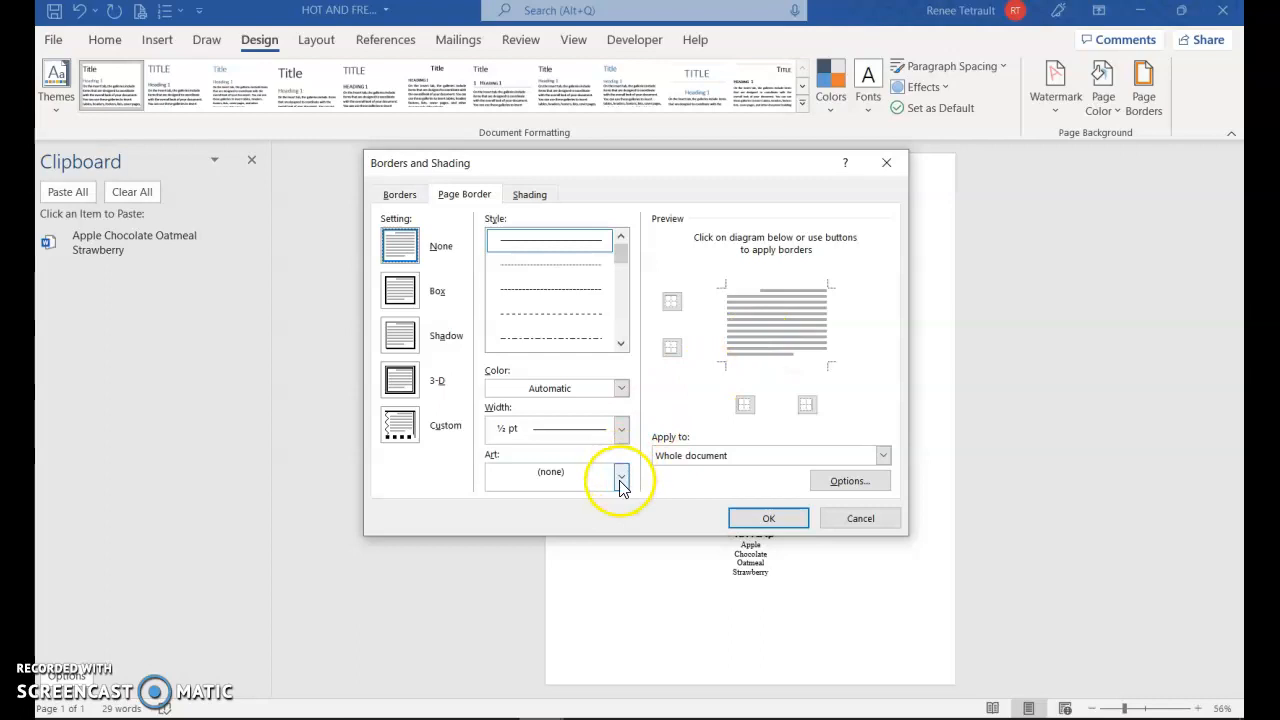
{"action": "left_click", "coordinate": [400, 290]}
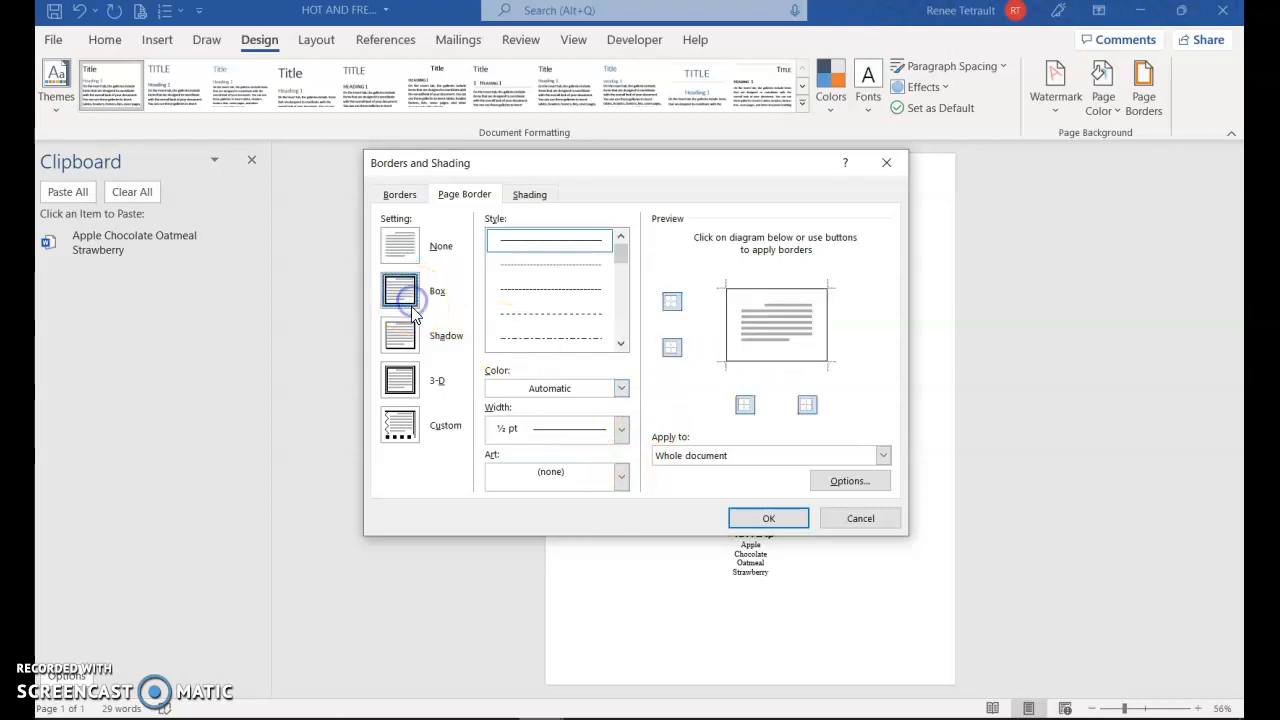
Try the 3-D page border setting with a thick-and-thin double line style
{"action": "left_click", "coordinate": [396, 386]}
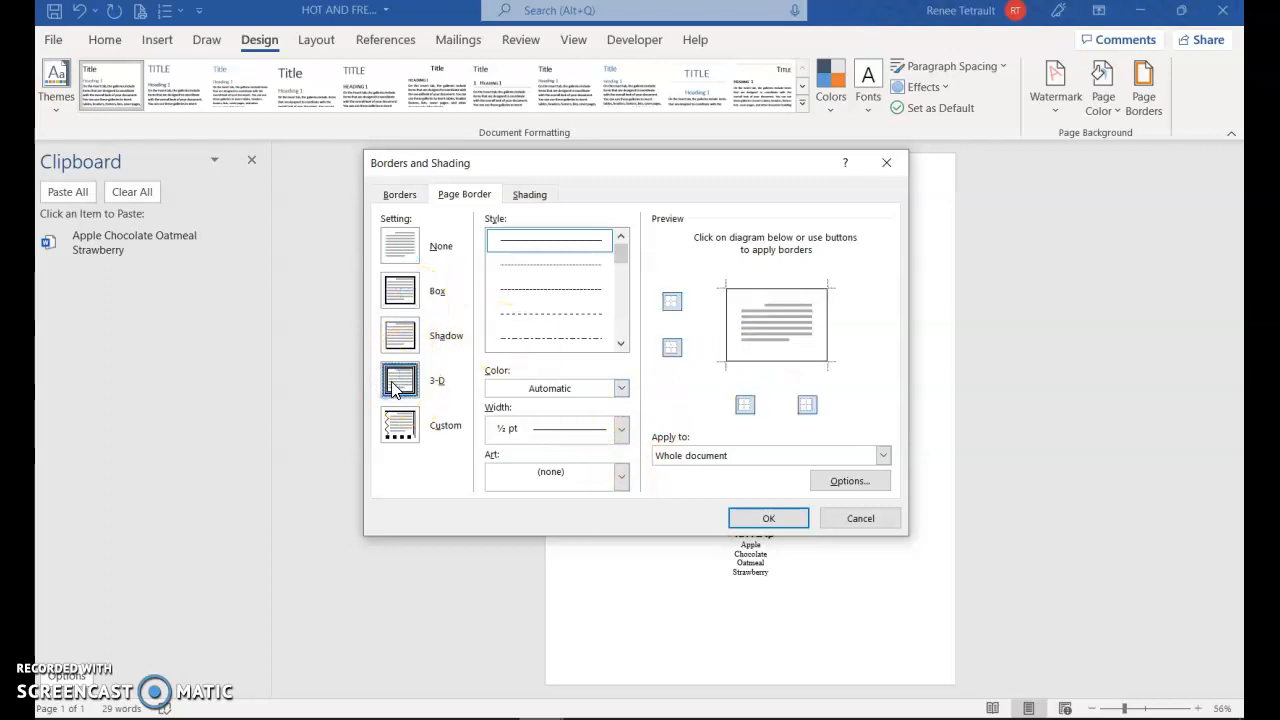
{"action": "left_click", "coordinate": [598, 344]}
{"action": "left_click", "coordinate": [620, 344]}
{"action": "left_click", "coordinate": [620, 344]}
{"action": "left_click", "coordinate": [620, 344]}
{"action": "left_click", "coordinate": [620, 344]}
{"action": "left_click", "coordinate": [620, 344]}
{"action": "left_click", "coordinate": [594, 336]}
Try a dark green color and 6 pt width on the line border, and reset the border setting to None
{"action": "left_click", "coordinate": [620, 390]}
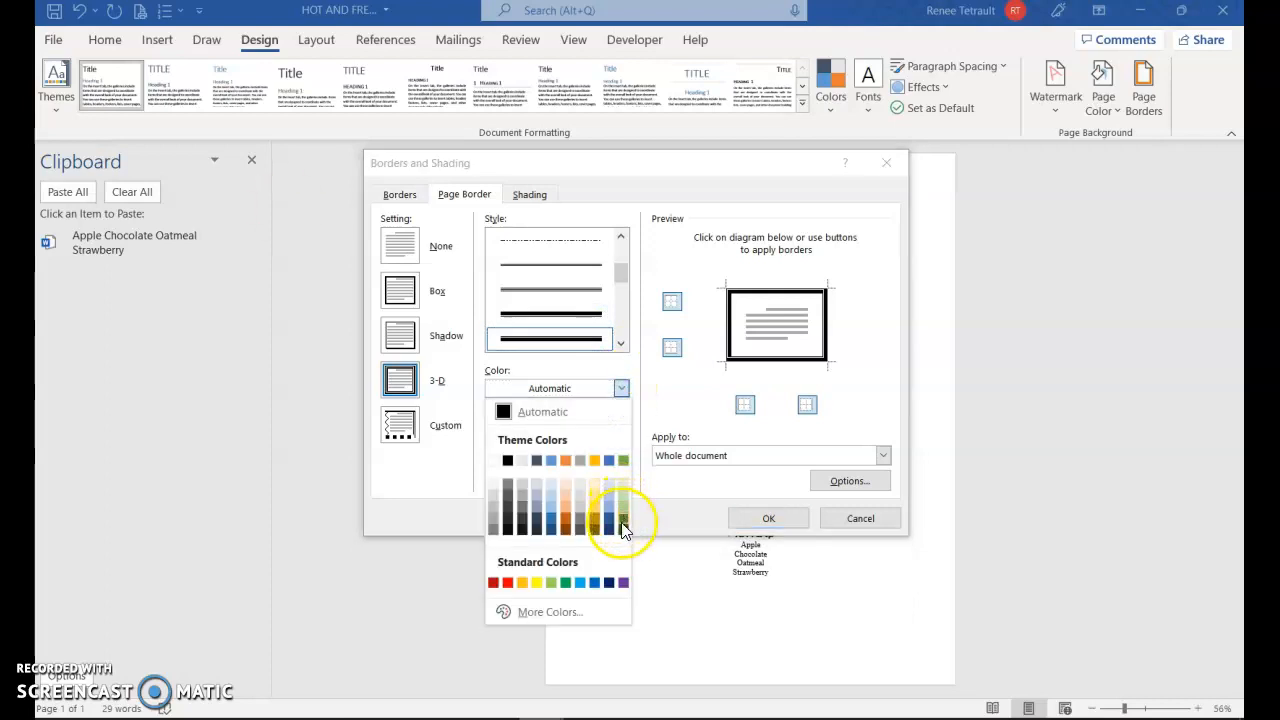
{"action": "left_click", "coordinate": [622, 518]}
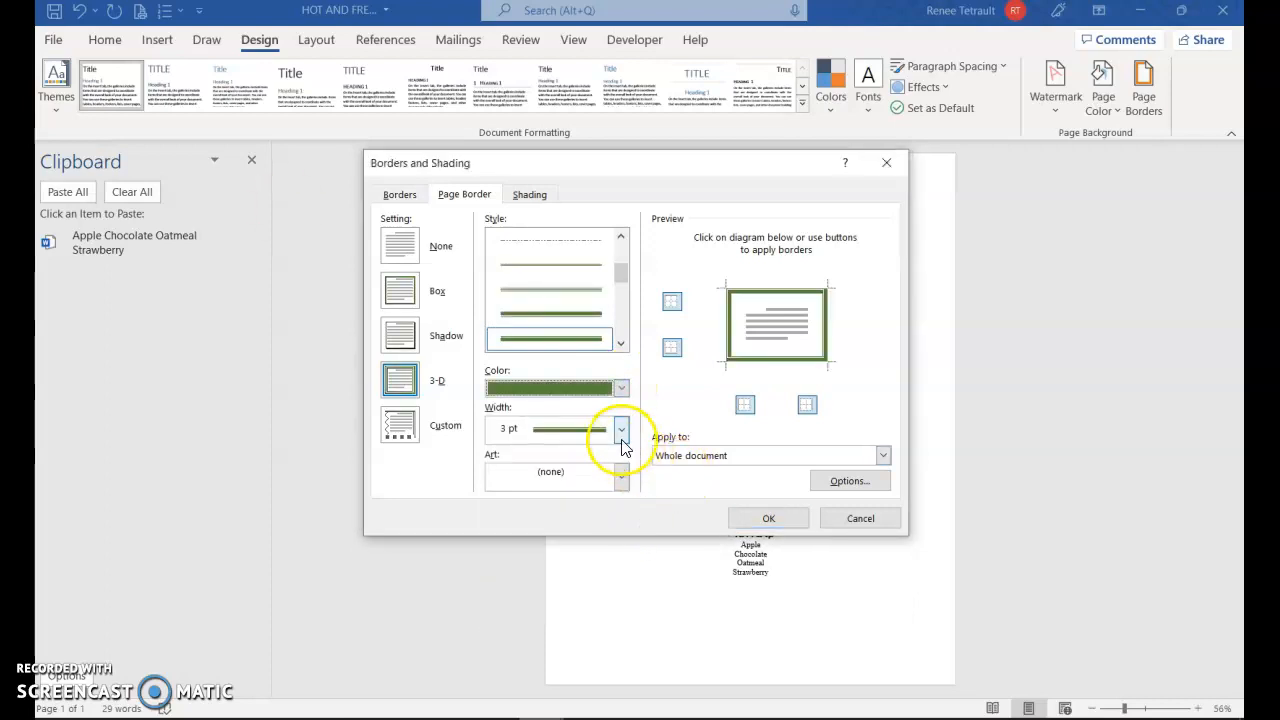
{"action": "left_click", "coordinate": [621, 430]}
{"action": "left_click", "coordinate": [598, 555]}
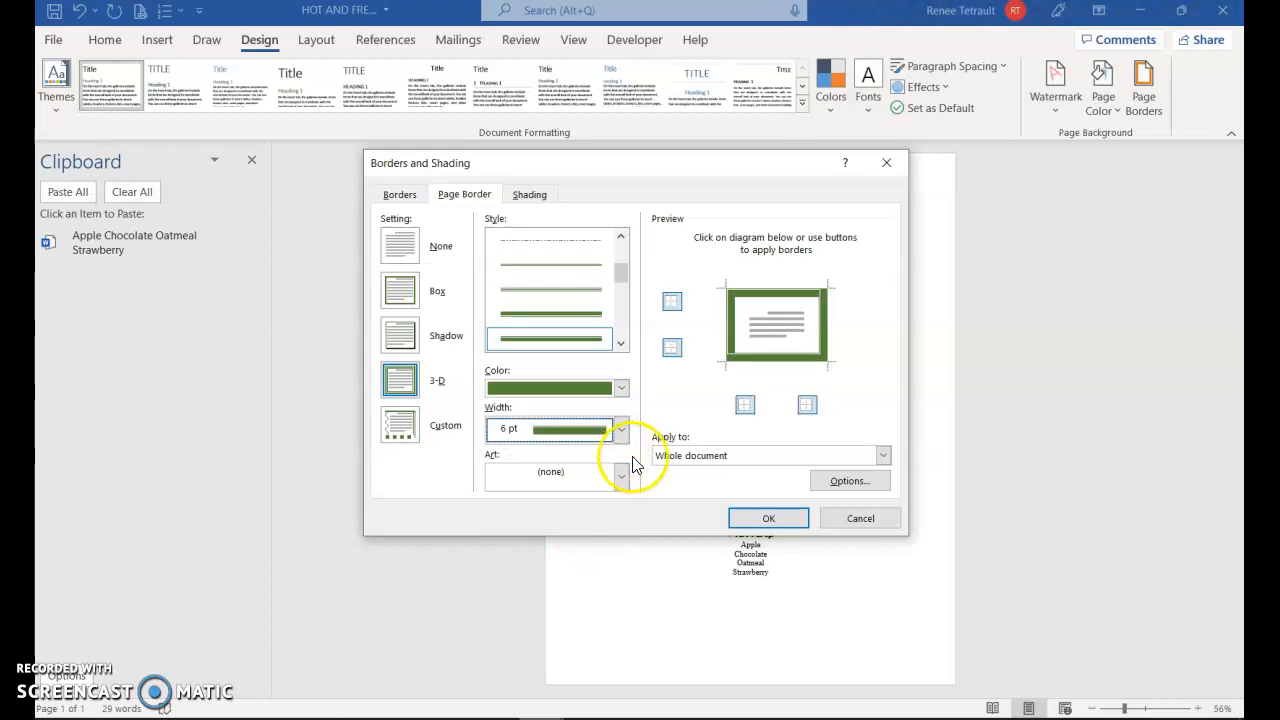
{"action": "left_click", "coordinate": [402, 248]}
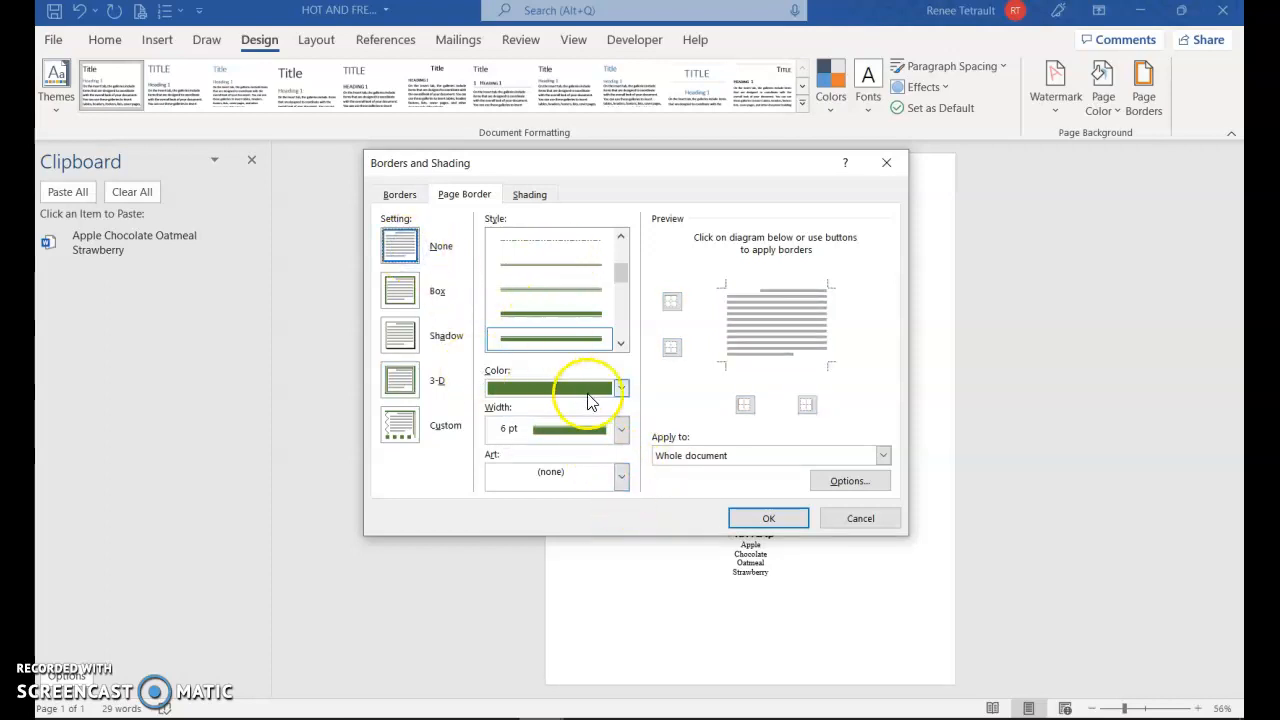
Try the ice cream cone art as the page border with a width of 31 pt
{"action": "left_click", "coordinate": [621, 478]}
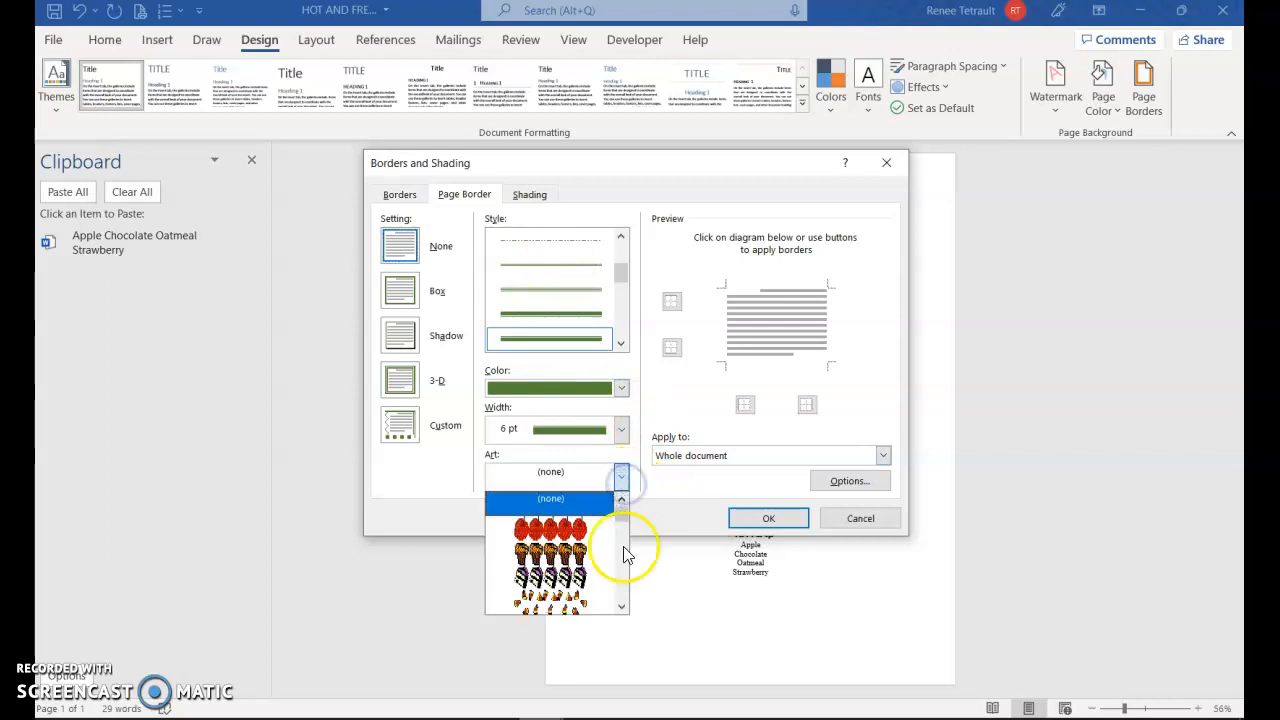
{"action": "left_click", "coordinate": [621, 607]}
{"action": "left_click", "coordinate": [621, 607]}
{"action": "left_click", "coordinate": [621, 607]}
{"action": "left_click", "coordinate": [575, 553]}
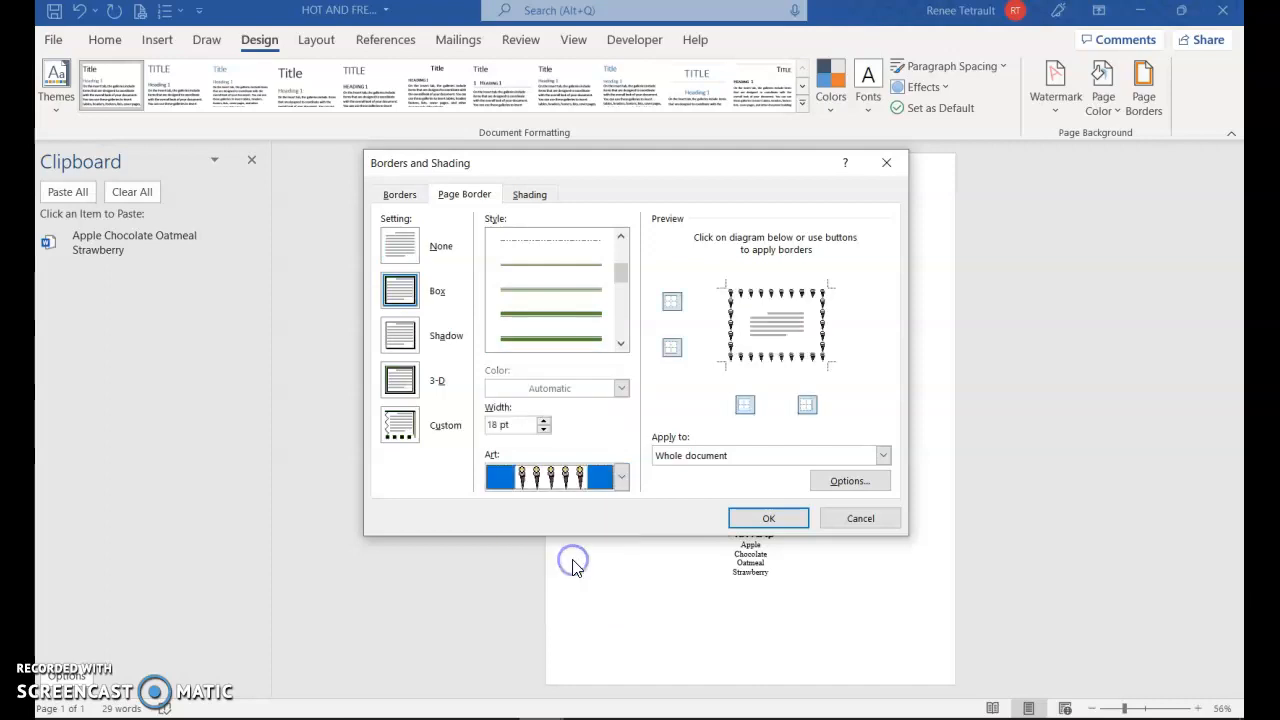
{"action": "left_click", "coordinate": [543, 420]}
{"action": "left_click", "coordinate": [543, 420]}
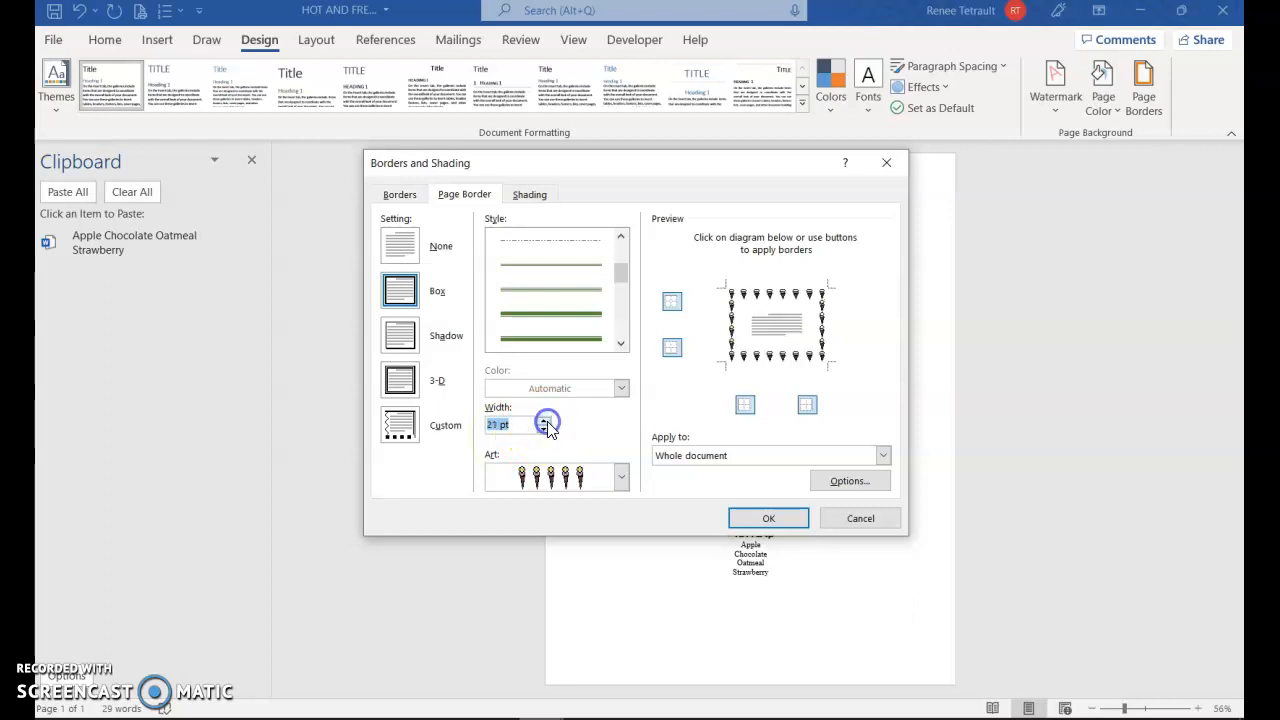
{"action": "left_click", "coordinate": [544, 428]}
{"action": "left_click", "coordinate": [544, 420]}
{"action": "left_click", "coordinate": [544, 420]}
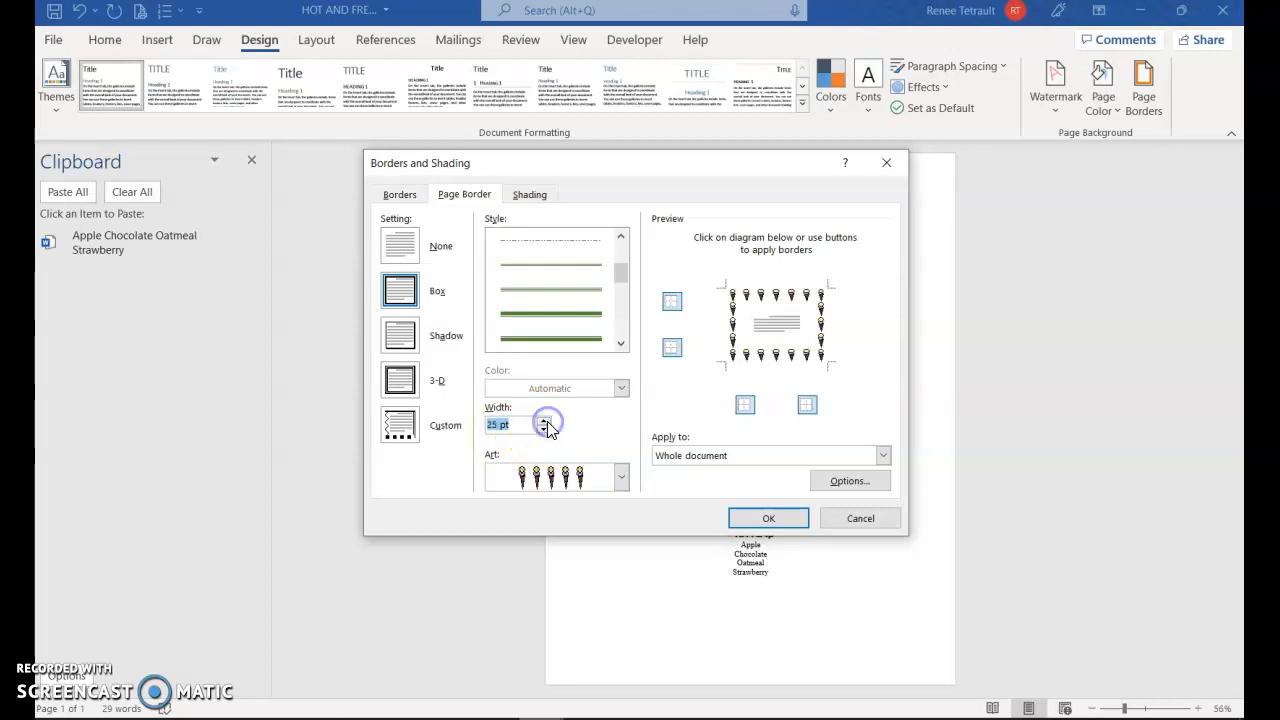
{"action": "left_click", "coordinate": [545, 420]}
{"action": "left_click", "coordinate": [545, 420]}
{"action": "left_click", "coordinate": [545, 420]}
{"action": "left_click", "coordinate": [545, 420]}
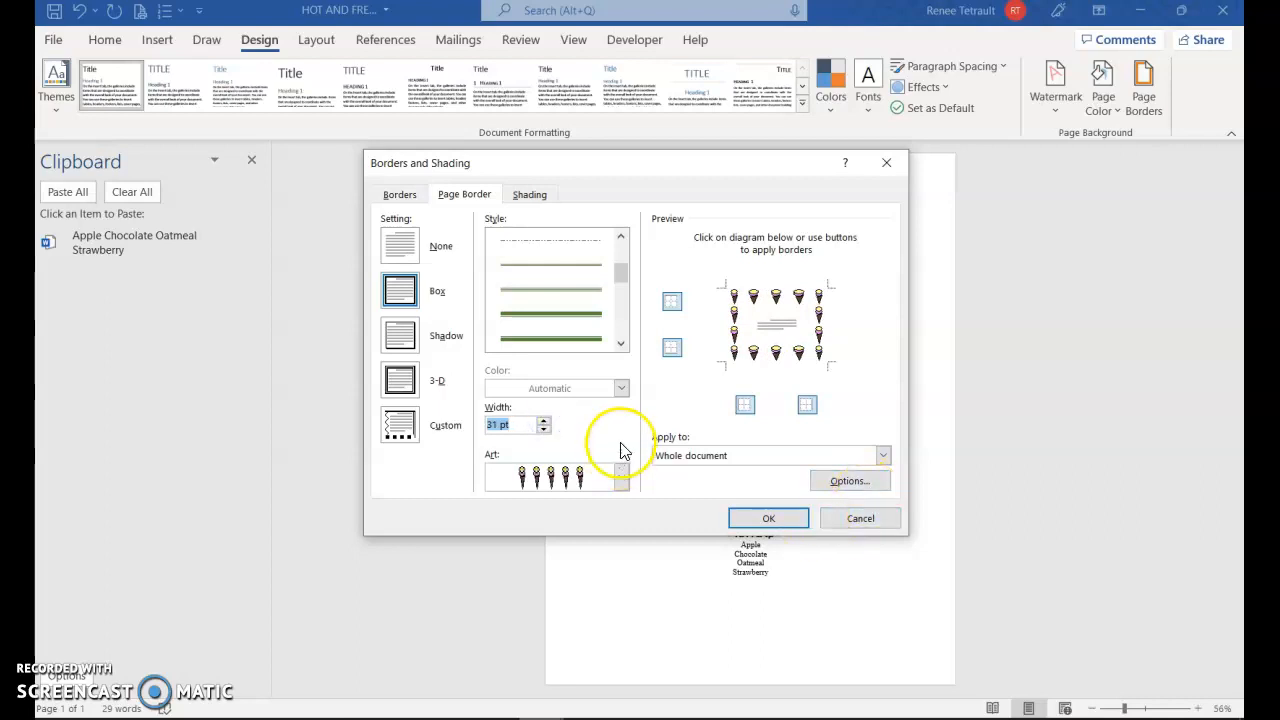
Try the cake slice art for the page border, and switch back to the ice cream cone art
{"action": "left_click", "coordinate": [622, 479]}
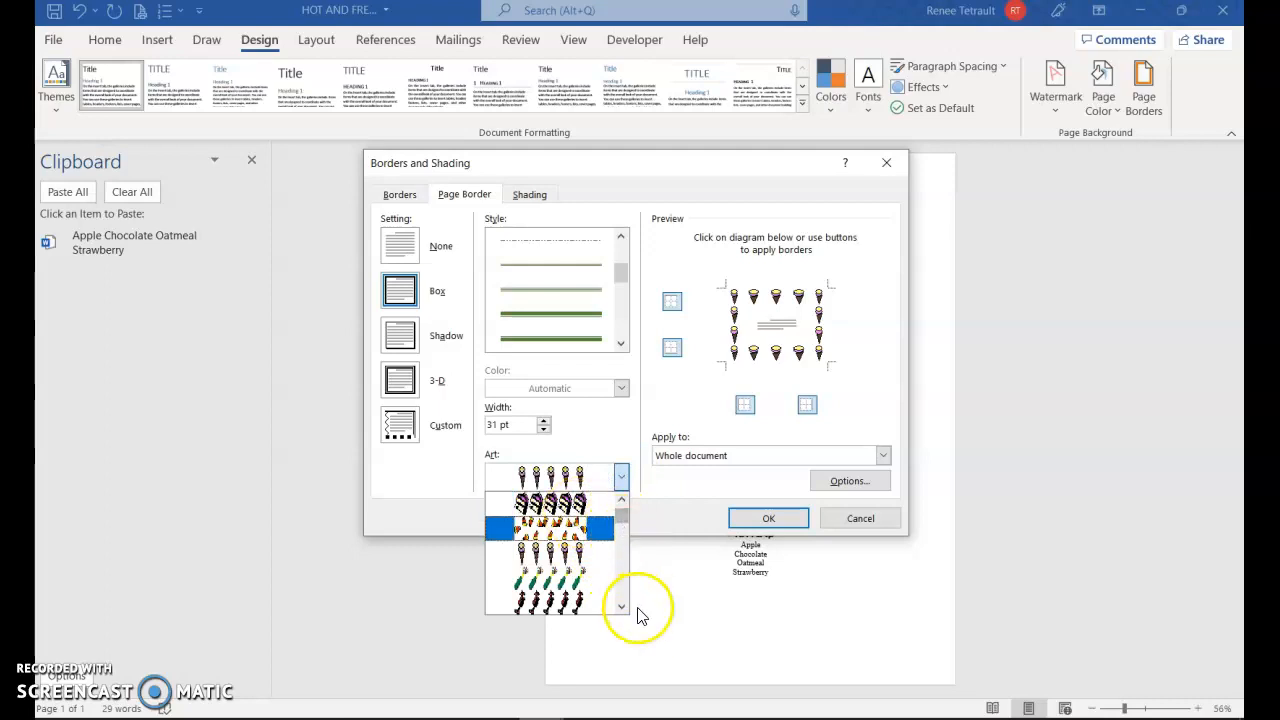
{"action": "left_click", "coordinate": [565, 503]}
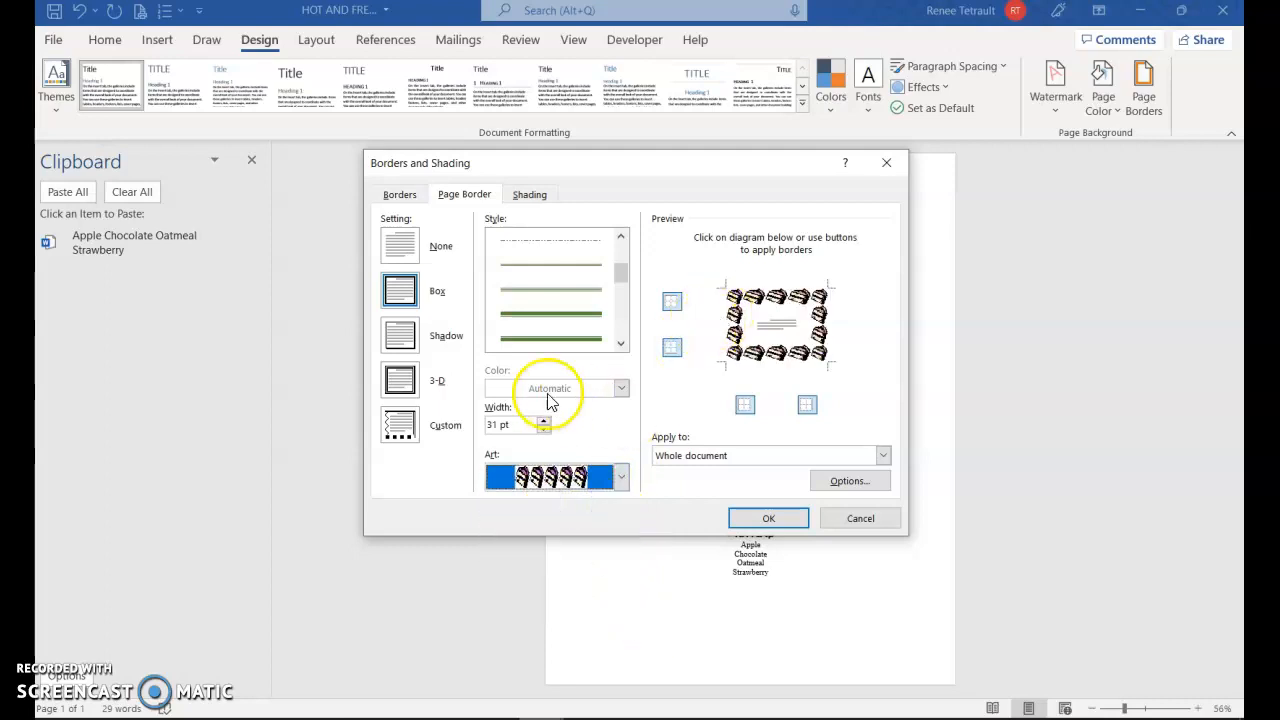
{"action": "left_click", "coordinate": [514, 389]}
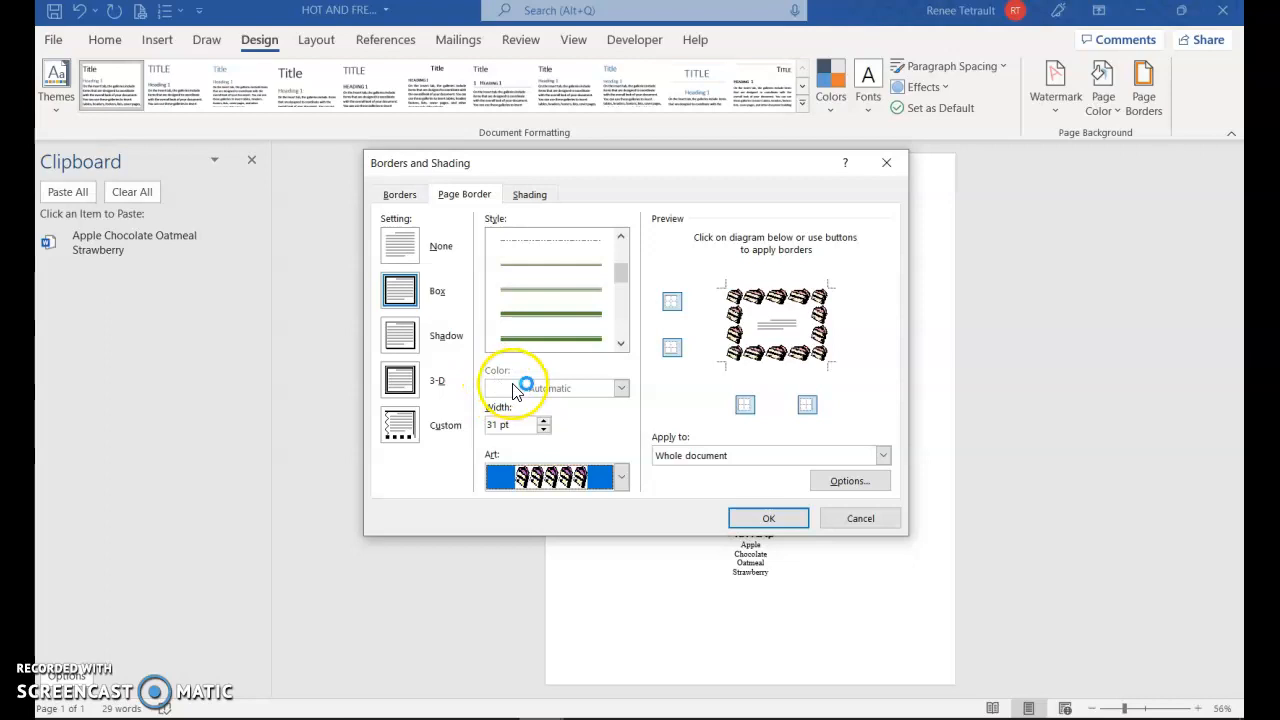
{"action": "left_click", "coordinate": [620, 478]}
{"action": "left_click", "coordinate": [564, 558]}
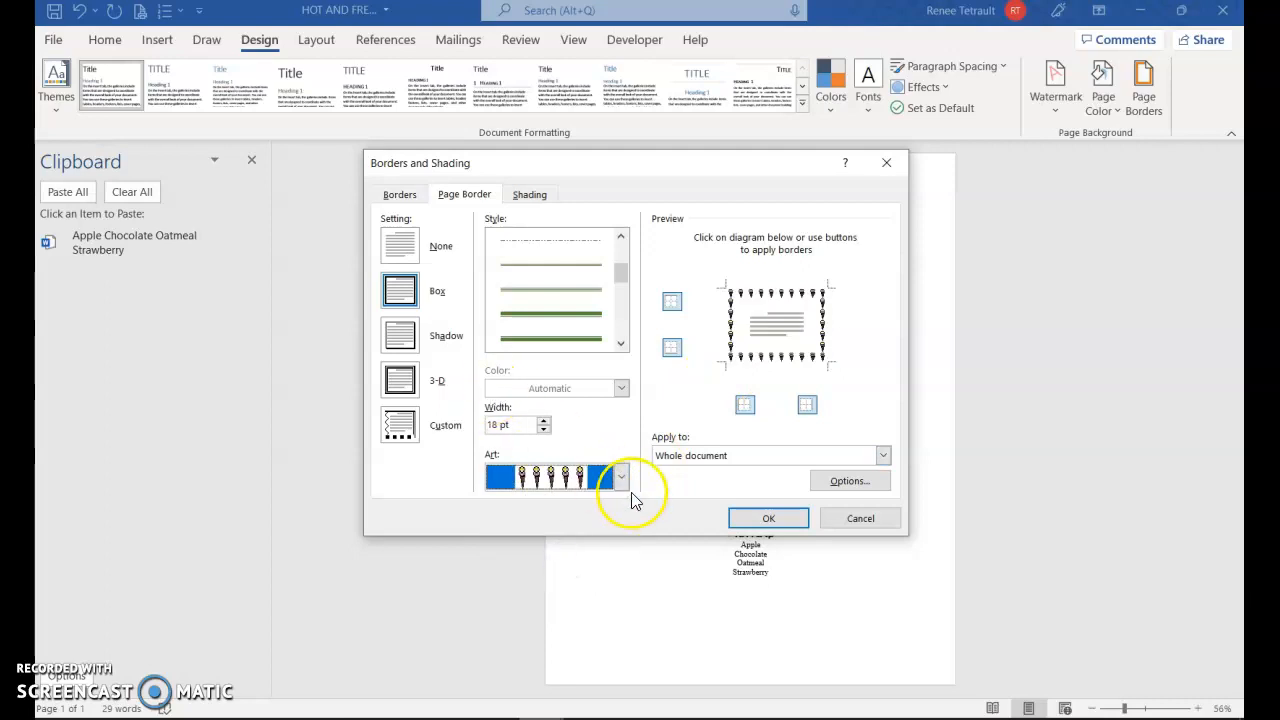
Try a black-and-white patterned art border and recolor it with the medium blue theme color
{"action": "left_click", "coordinate": [620, 478]}
{"action": "scroll", "coordinate": [603, 580], "scroll_direction": "down", "scroll_amount": 10}
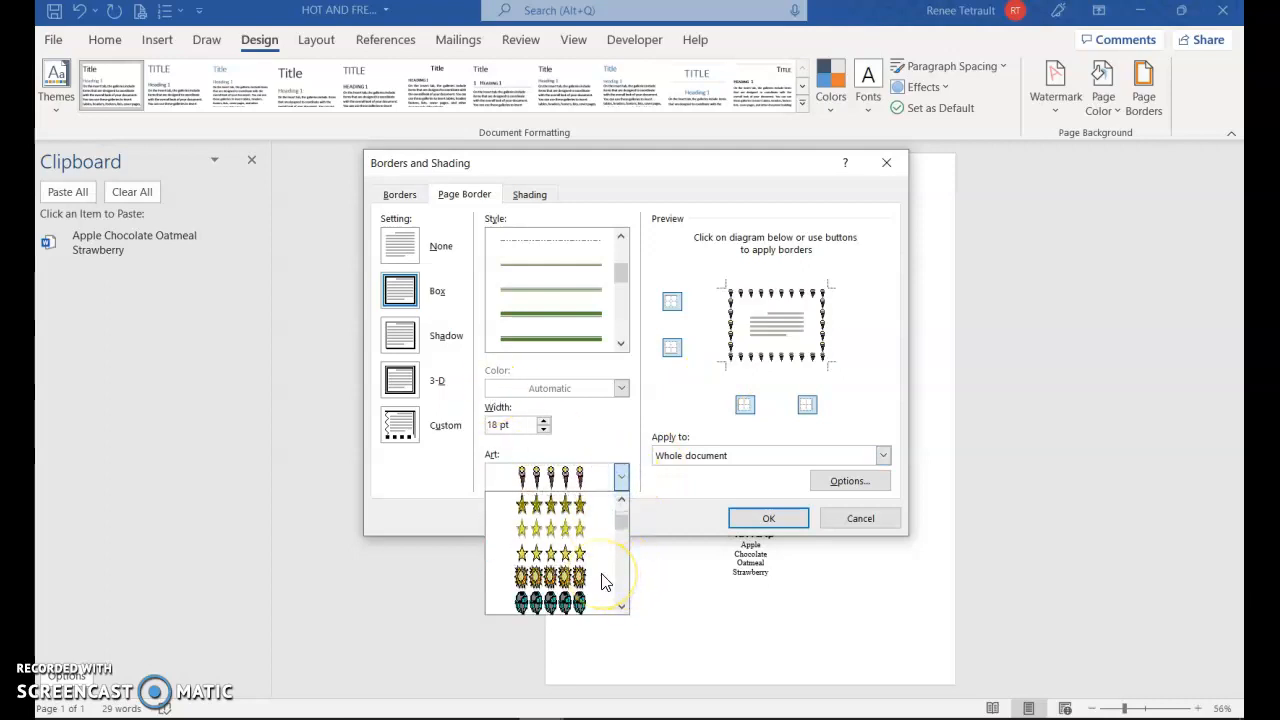
{"action": "scroll", "coordinate": [603, 582], "scroll_direction": "down", "scroll_amount": 8}
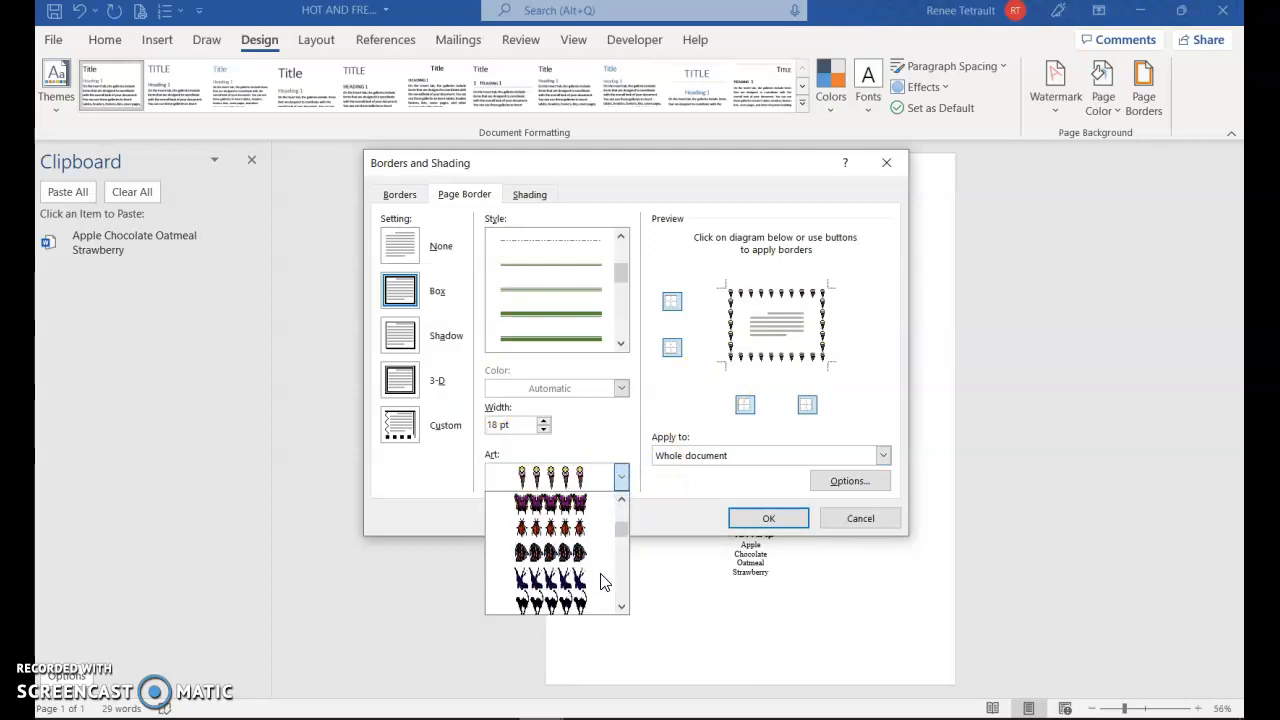
{"action": "scroll", "coordinate": [603, 582], "scroll_direction": "down", "scroll_amount": 2}
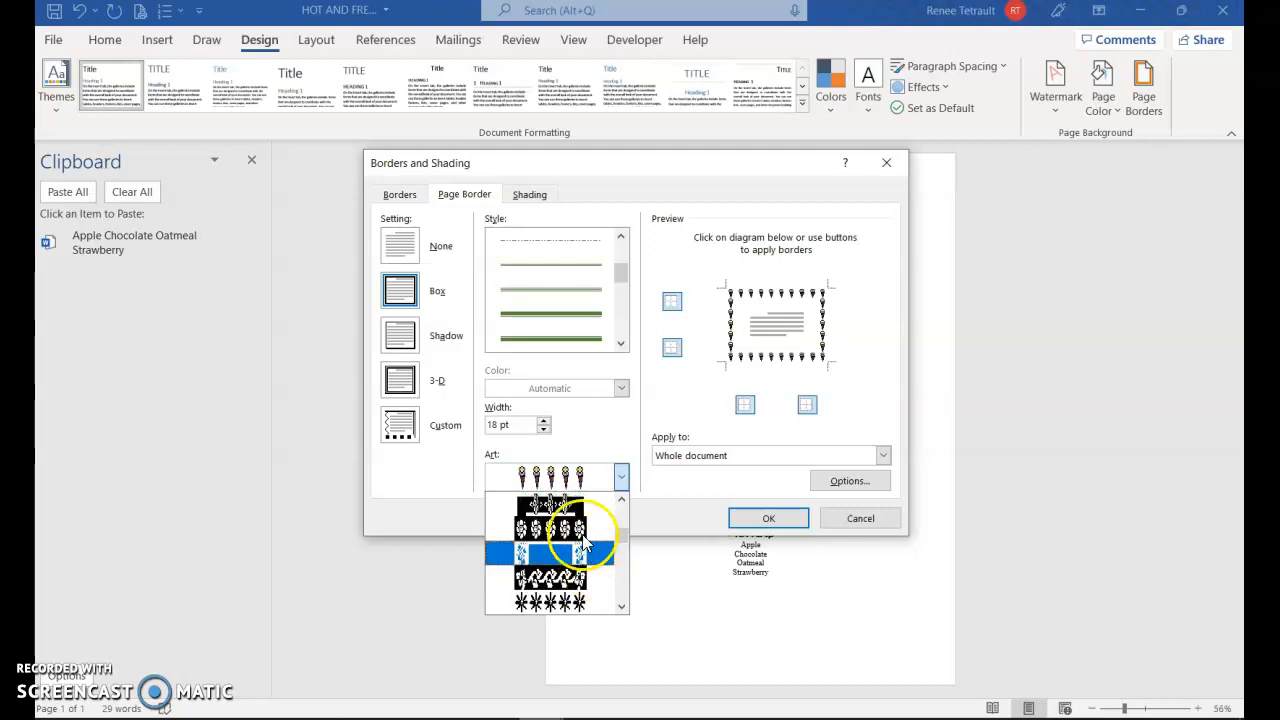
{"action": "left_click", "coordinate": [582, 533]}
{"action": "left_click", "coordinate": [620, 388]}
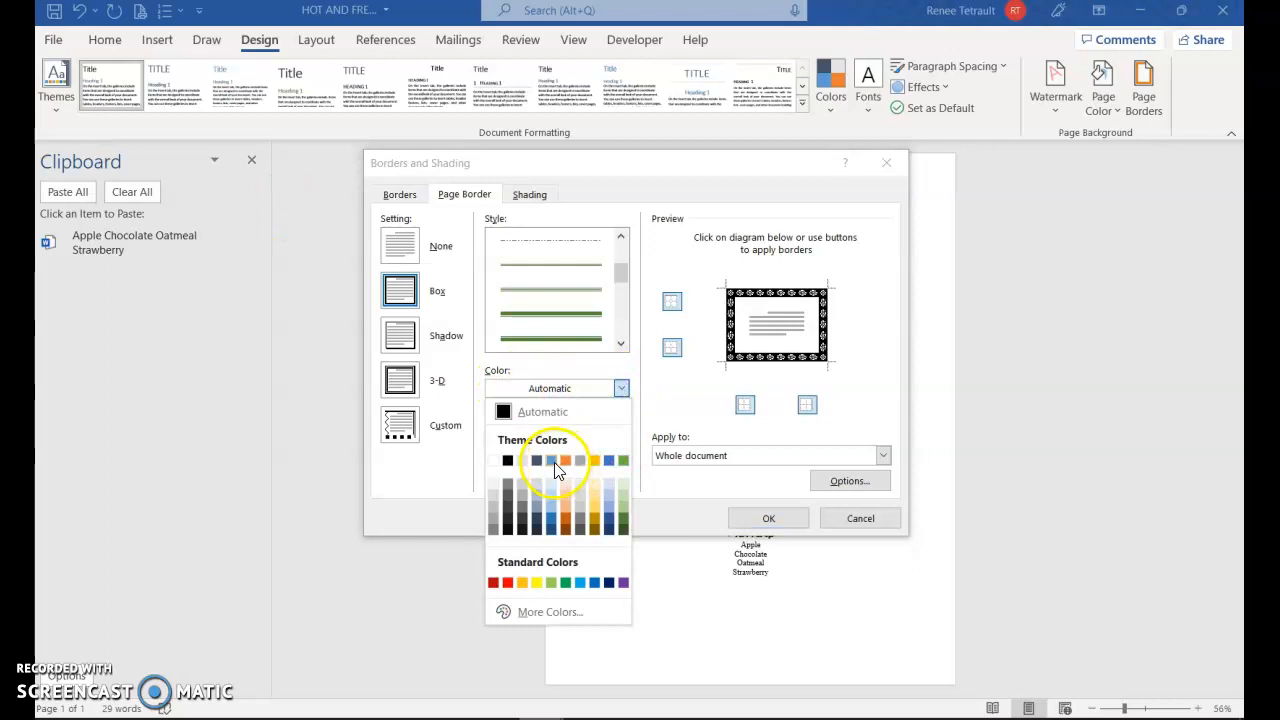
{"action": "left_click", "coordinate": [553, 461]}
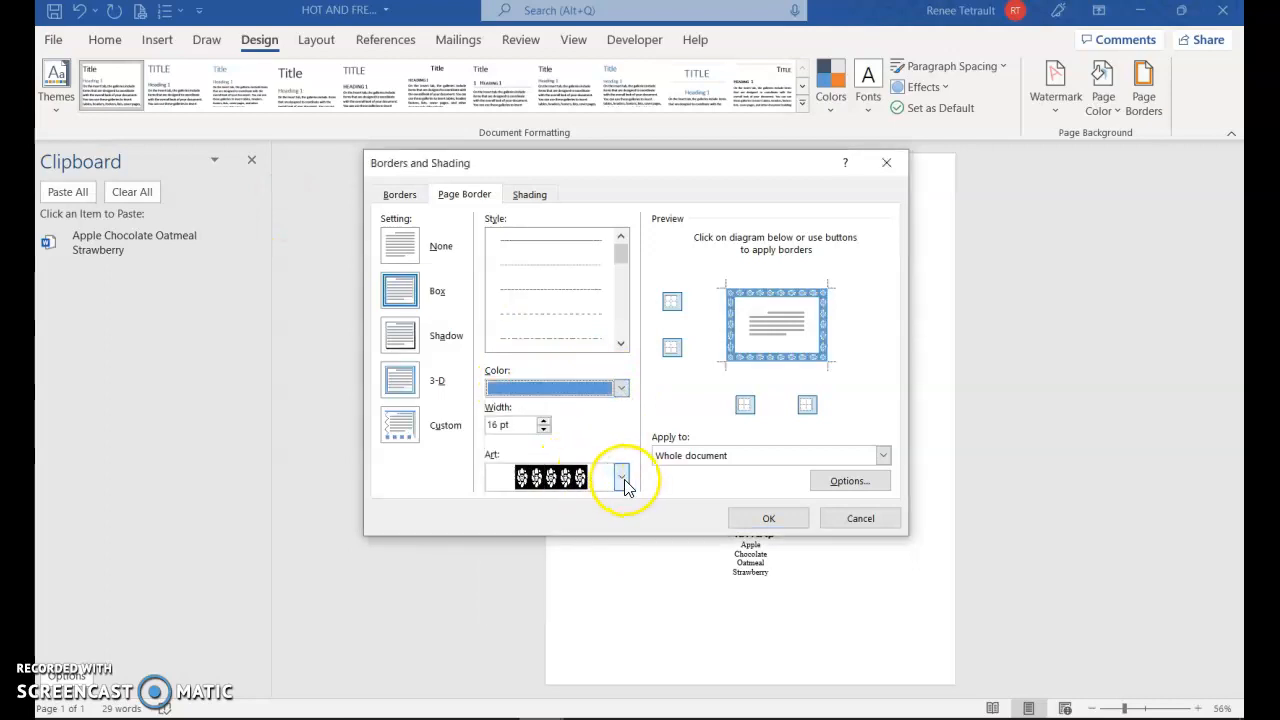
Apply the ice cream cone art page border with a width of 31 pt to the whole document
{"action": "left_click", "coordinate": [621, 477]}
{"action": "left_click_drag", "start_coordinate": [621, 545], "coordinate": [617, 514]}
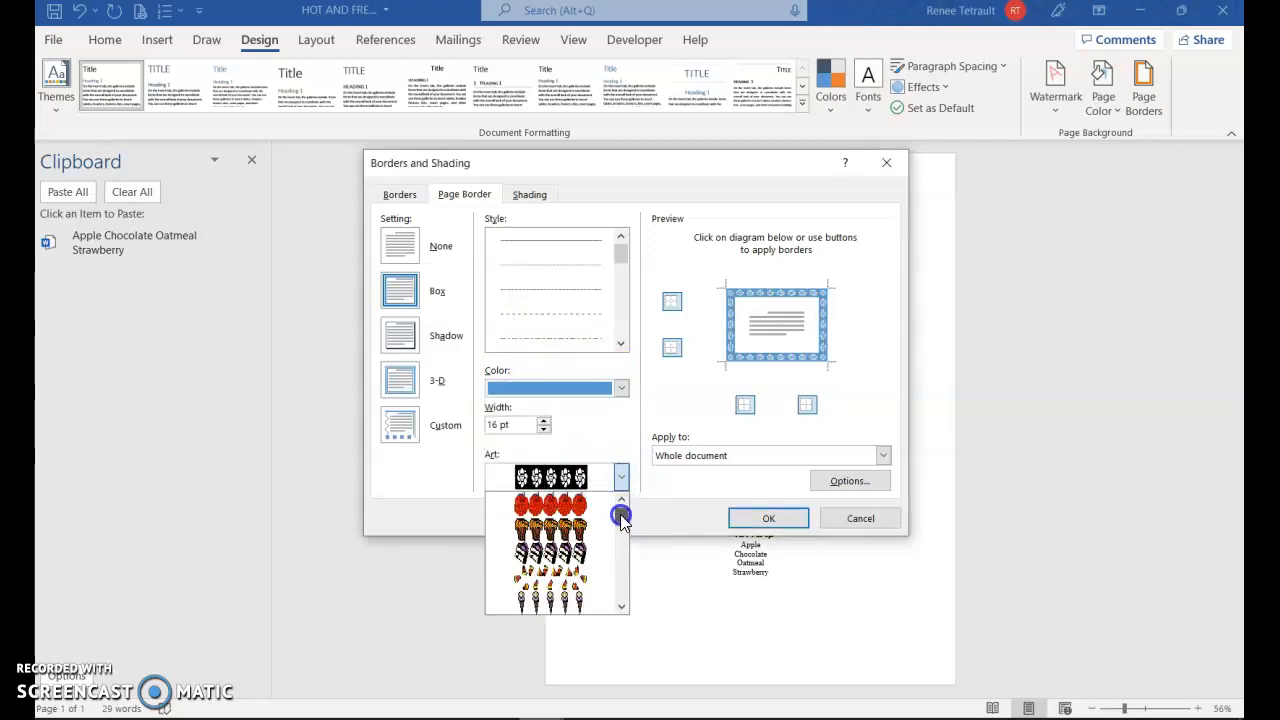
{"action": "left_click", "coordinate": [587, 600]}
{"action": "left_click", "coordinate": [544, 420]}
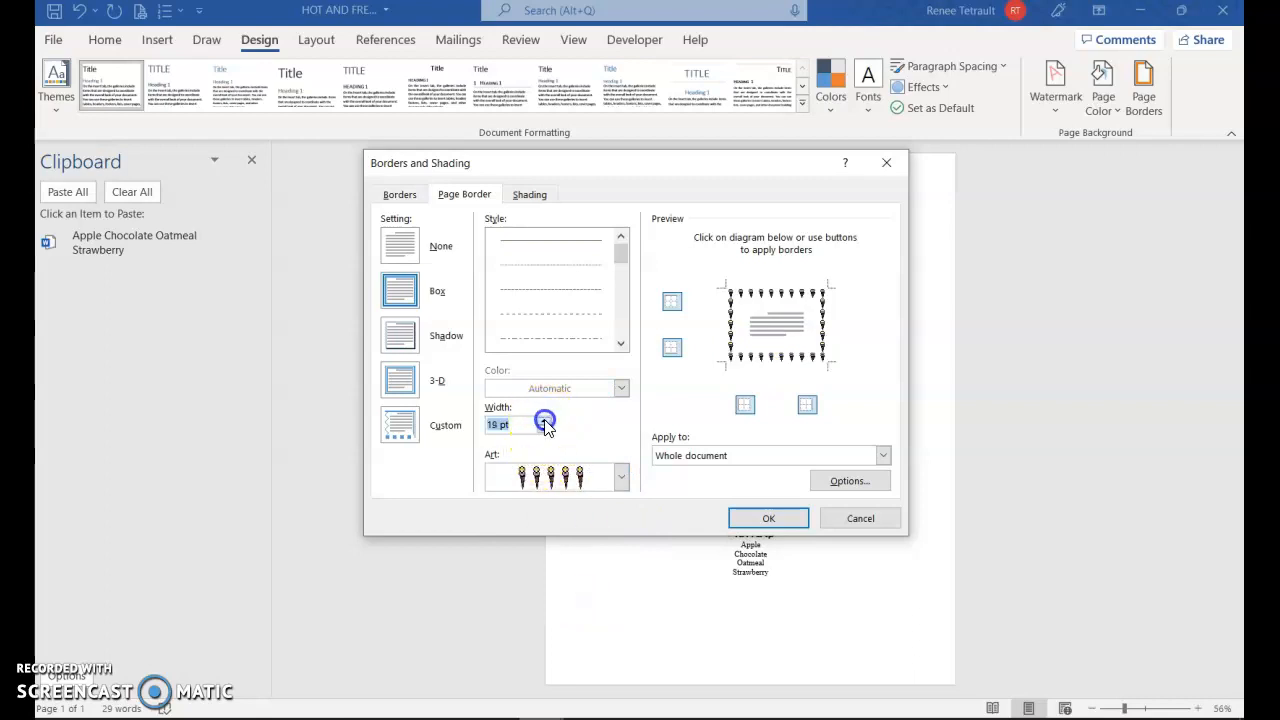
{"action": "left_click", "coordinate": [544, 420]}
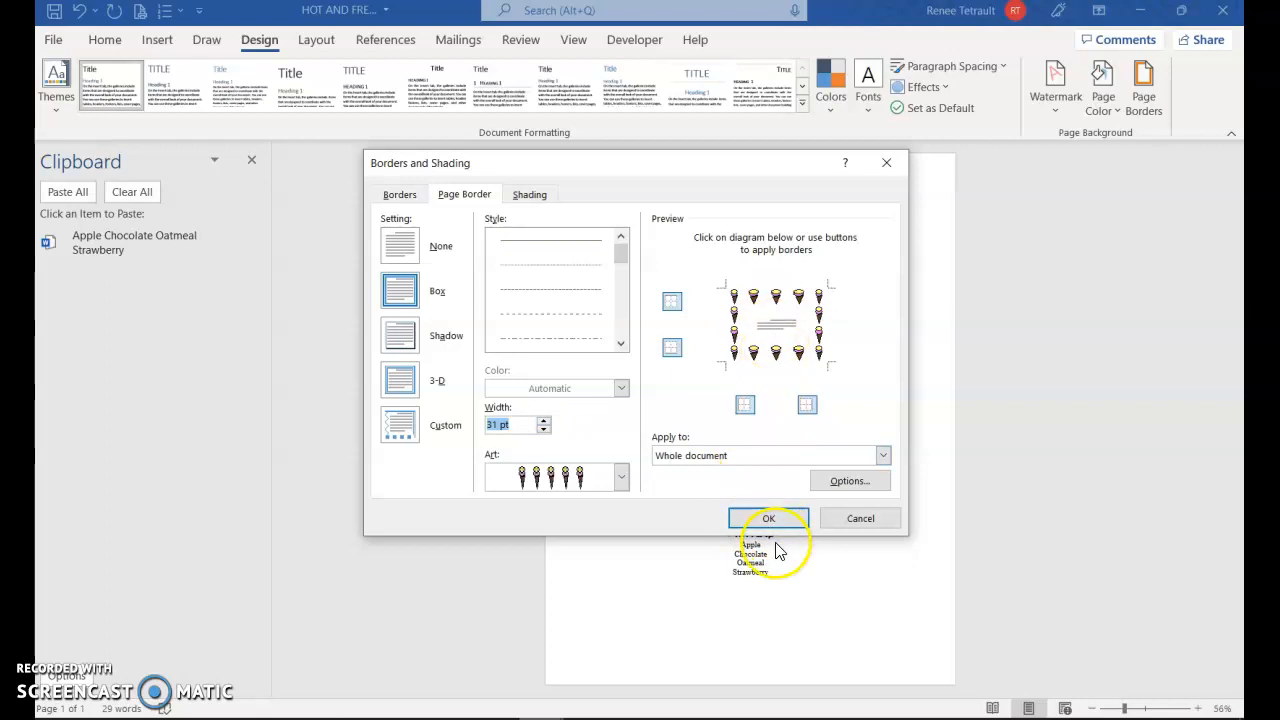
{"action": "left_click", "coordinate": [771, 517]}
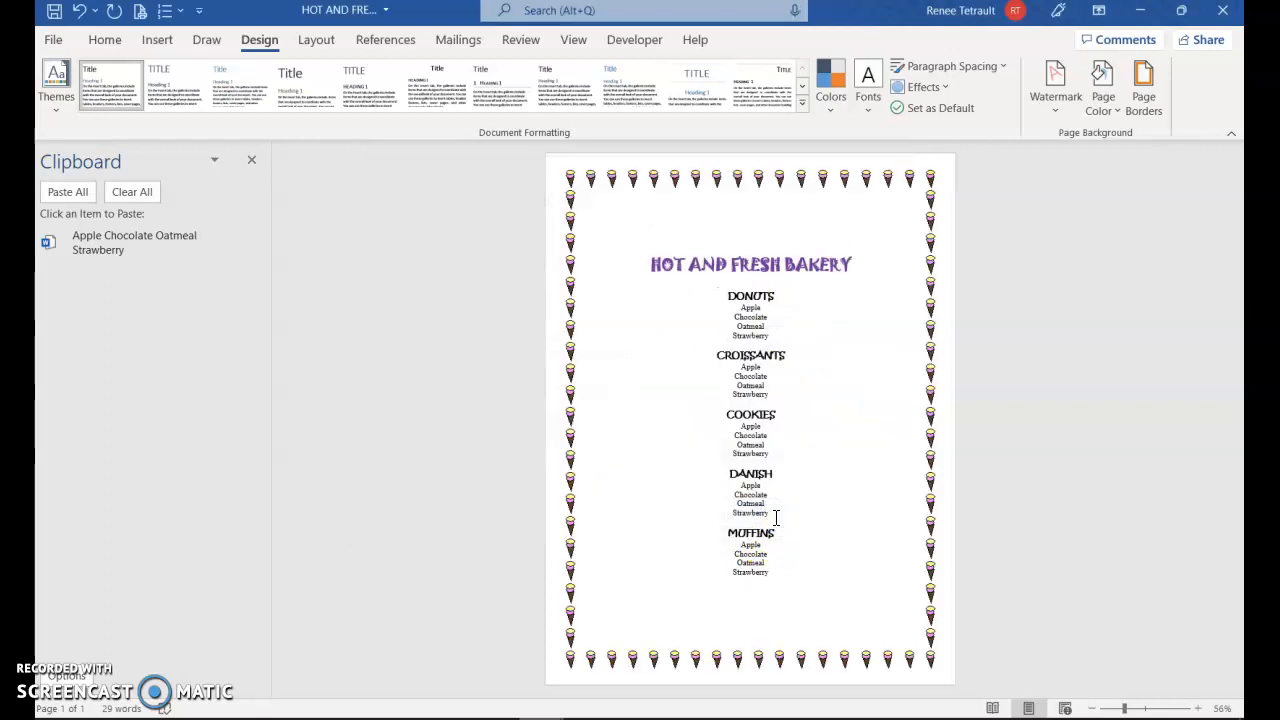
Set the page color to the light gold theme shade and close the Clipboard pane
{"action": "left_click", "coordinate": [1104, 103]}
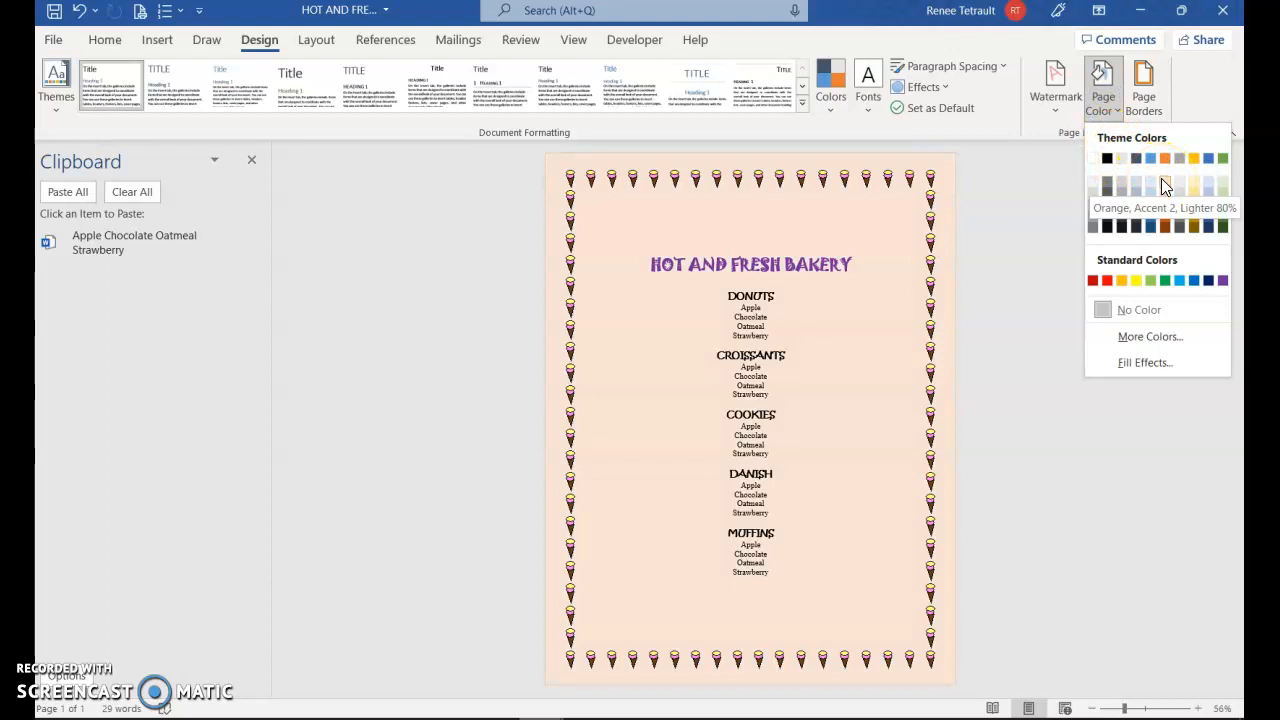
{"action": "left_click", "coordinate": [1192, 179]}
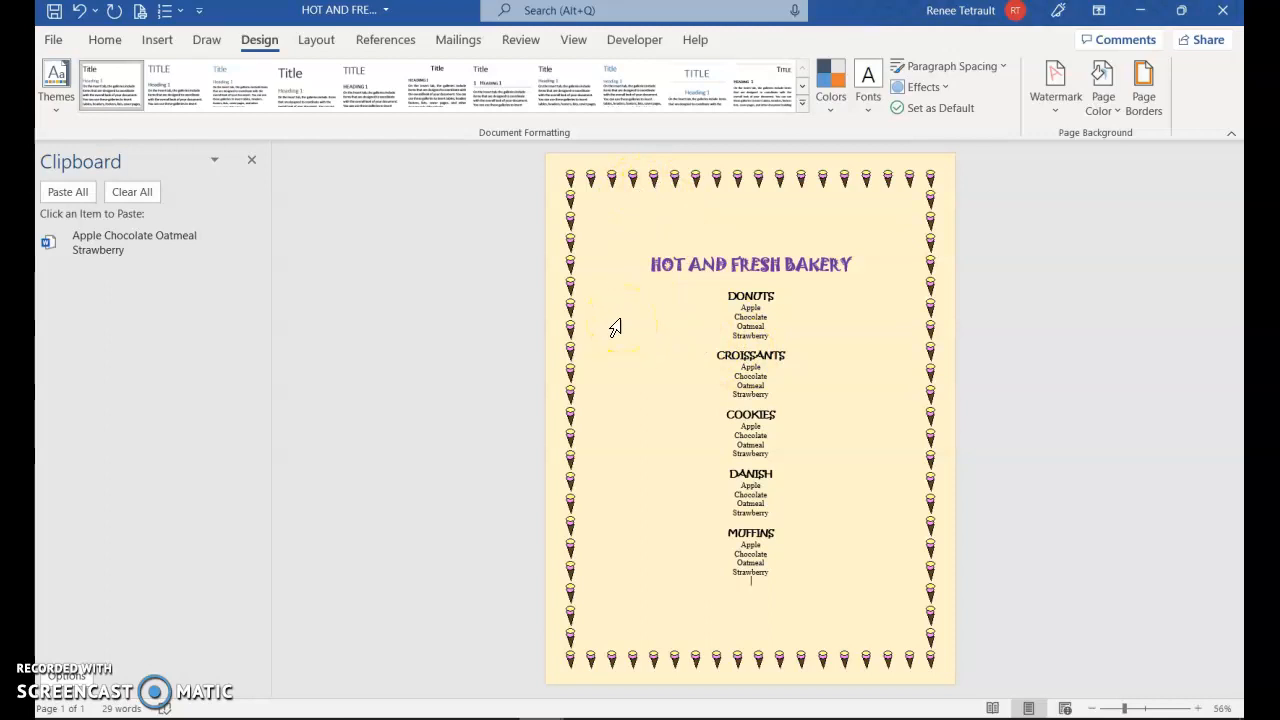
{"action": "left_click", "coordinate": [252, 162]}
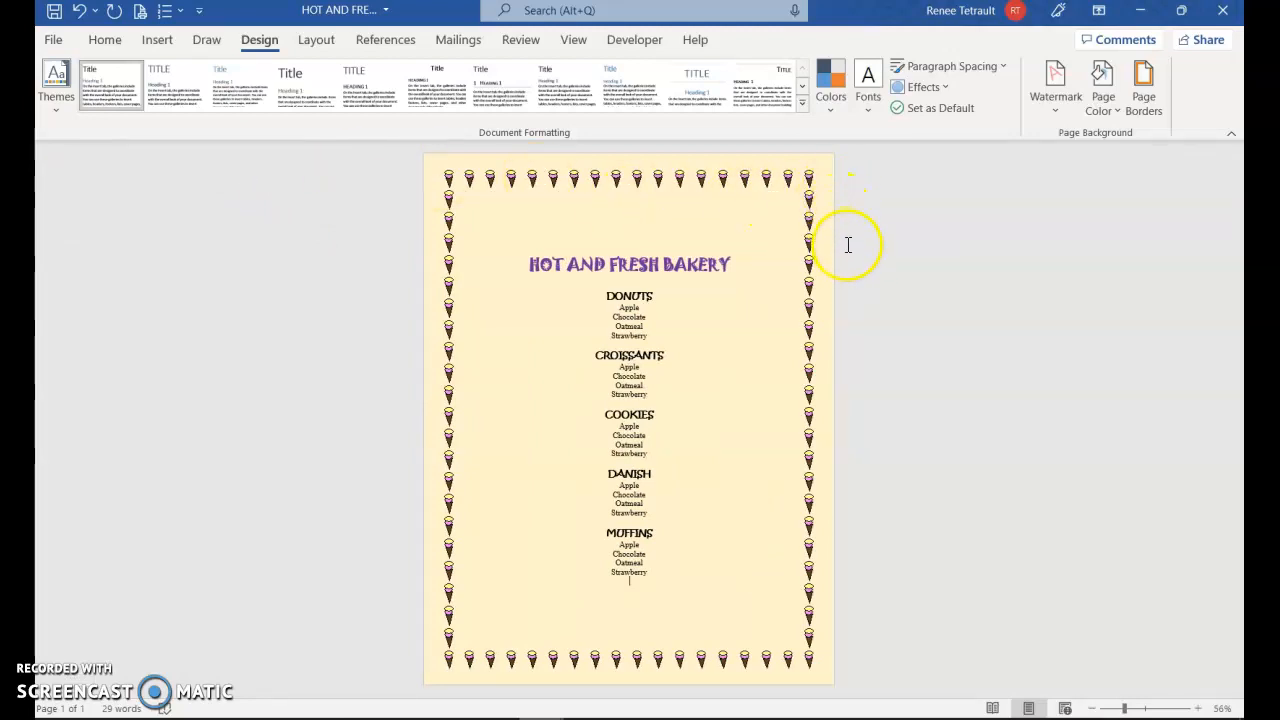
Add the CONFIDENTIAL 1 diagonal watermark to the bakery menu page
{"action": "left_click", "coordinate": [1053, 88]}
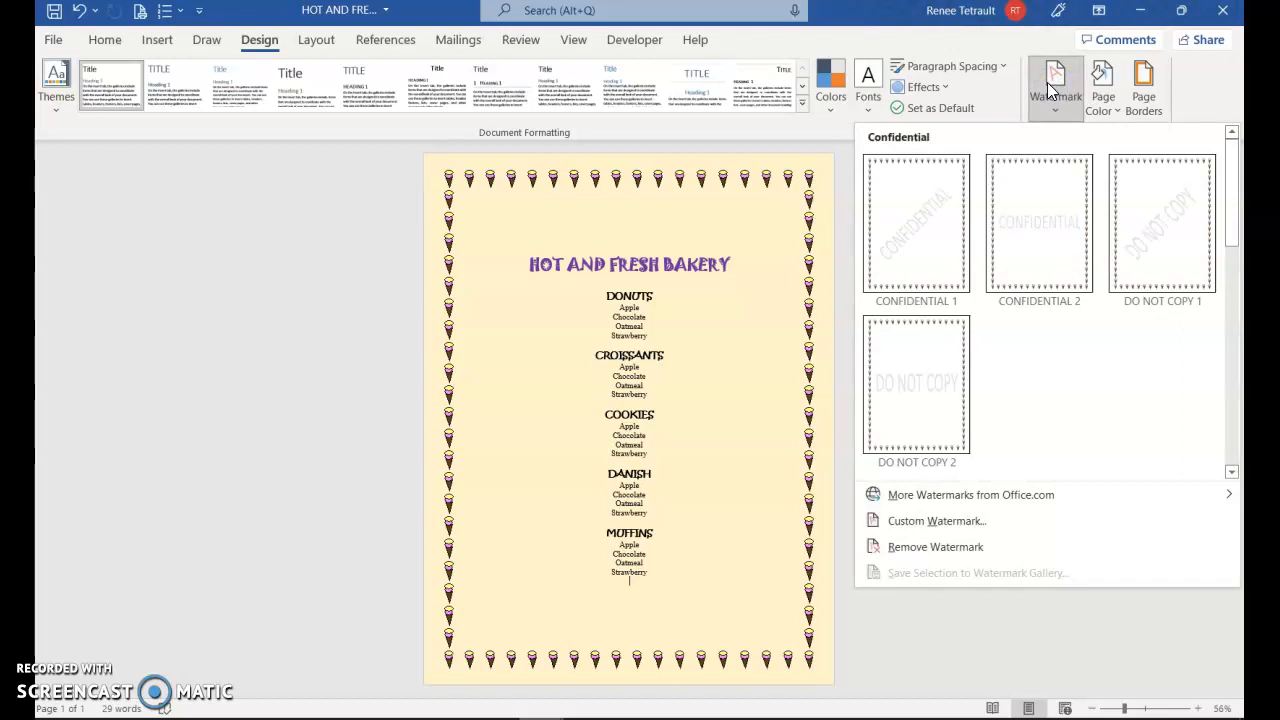
{"action": "left_click", "coordinate": [932, 250]}
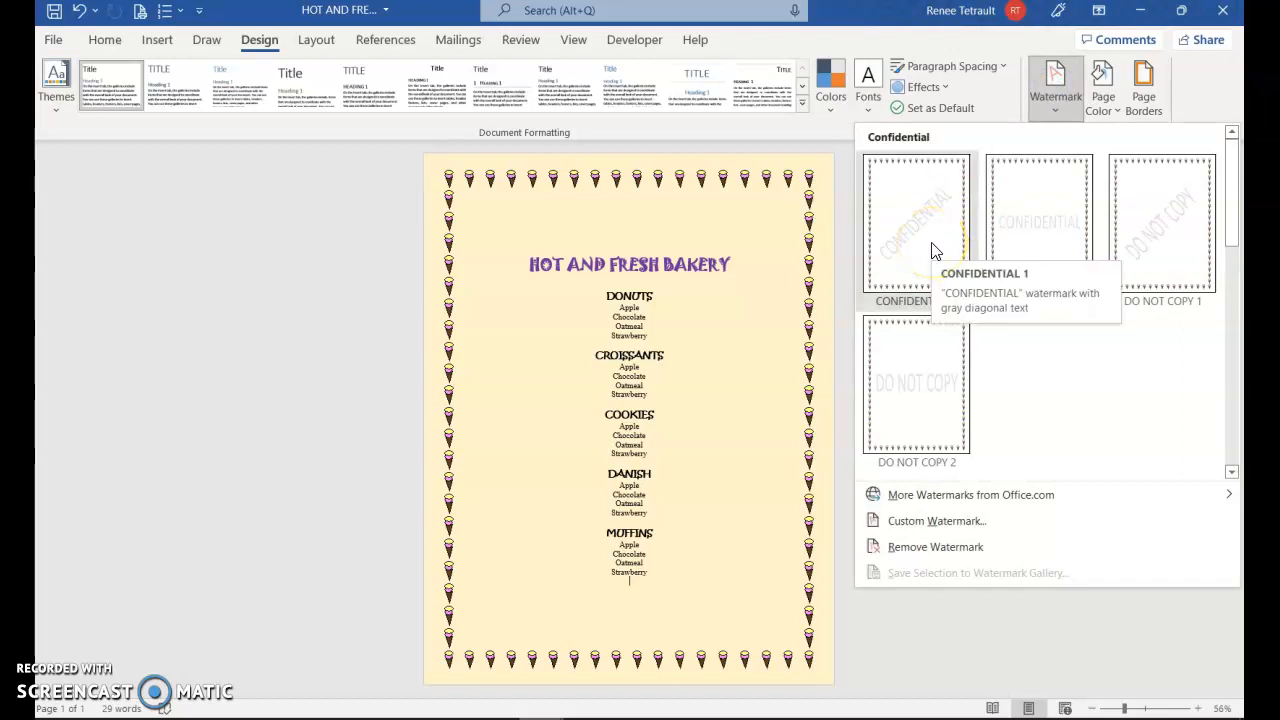
{"action": "left_click_drag", "start_coordinate": [1234, 234], "coordinate": [1234, 458]}
{"action": "scroll", "coordinate": [990, 345], "scroll_direction": "up", "scroll_amount": 5}
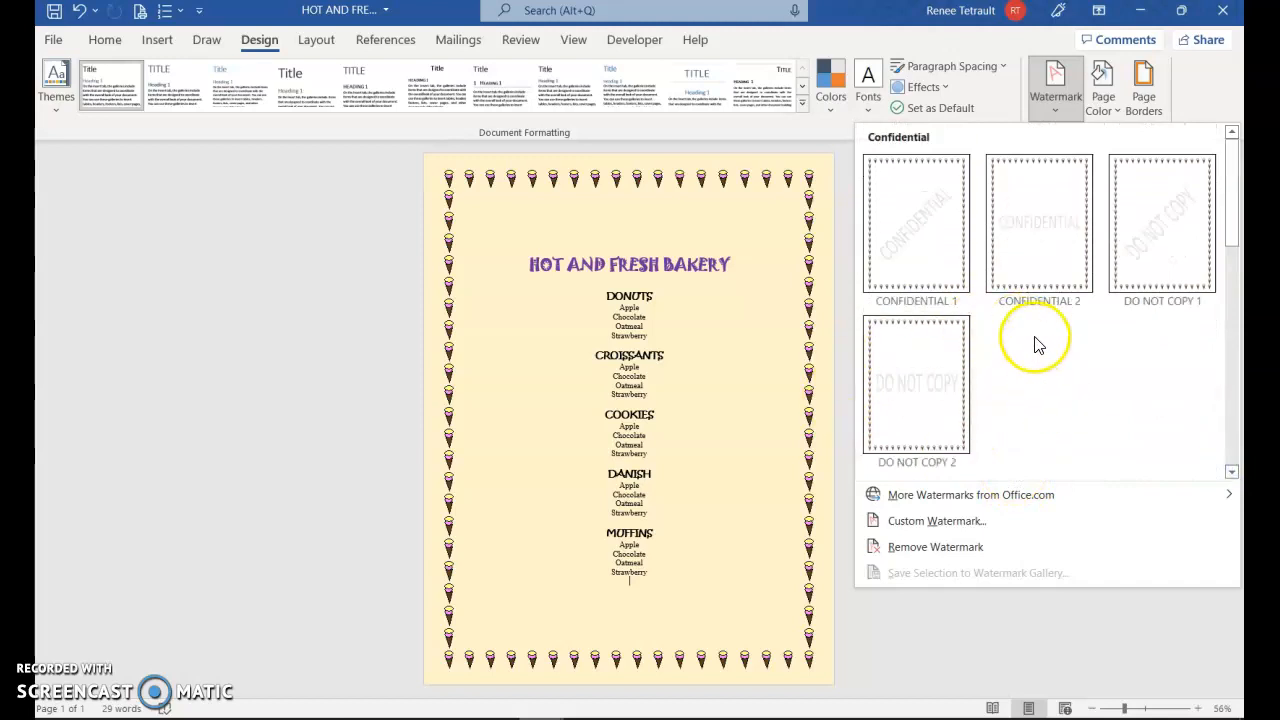
{"action": "left_click", "coordinate": [938, 268]}
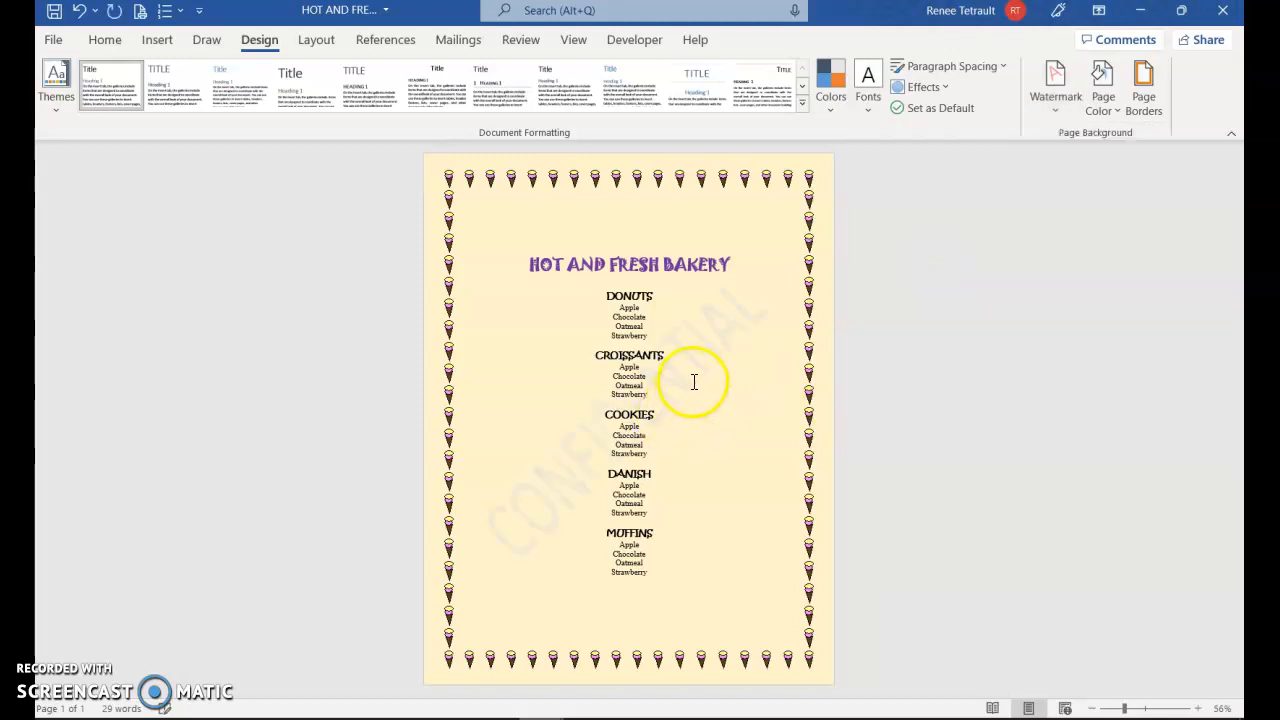
Replace the CONFIDENTIAL watermark with a custom diagonal text watermark showing the author's first name
{"action": "left_click", "coordinate": [1032, 105]}
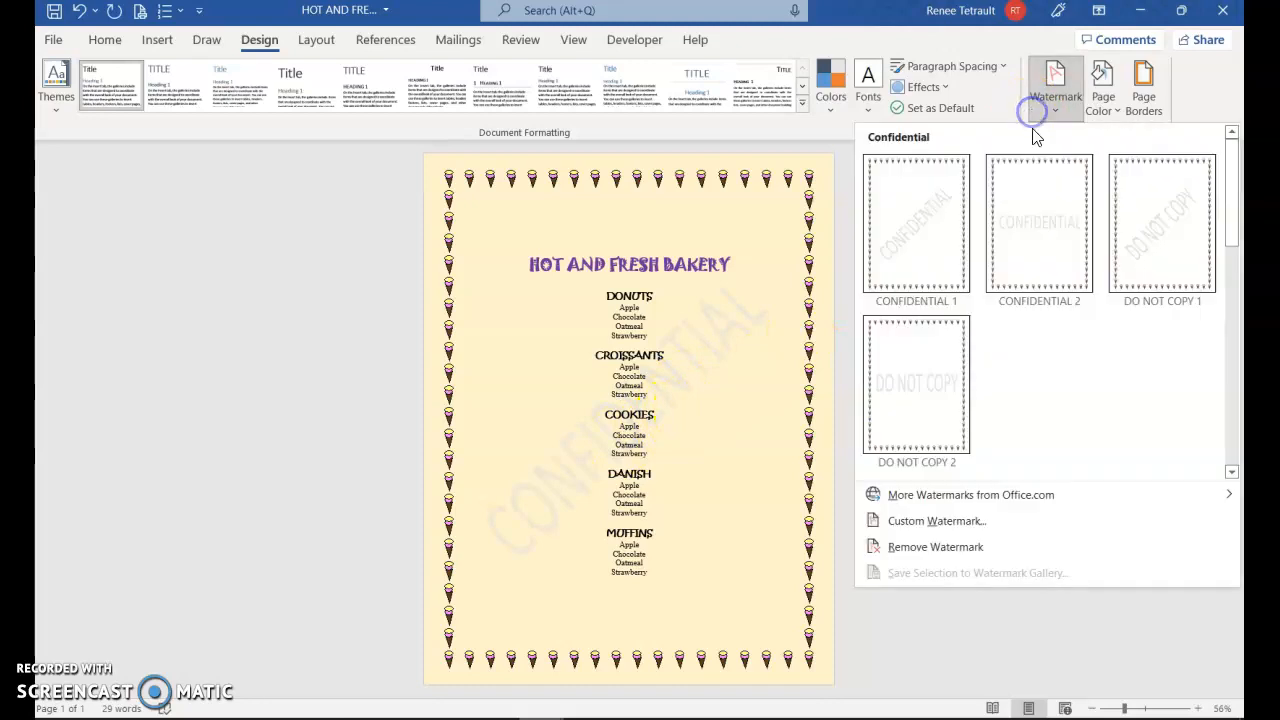
{"action": "left_click", "coordinate": [945, 521]}
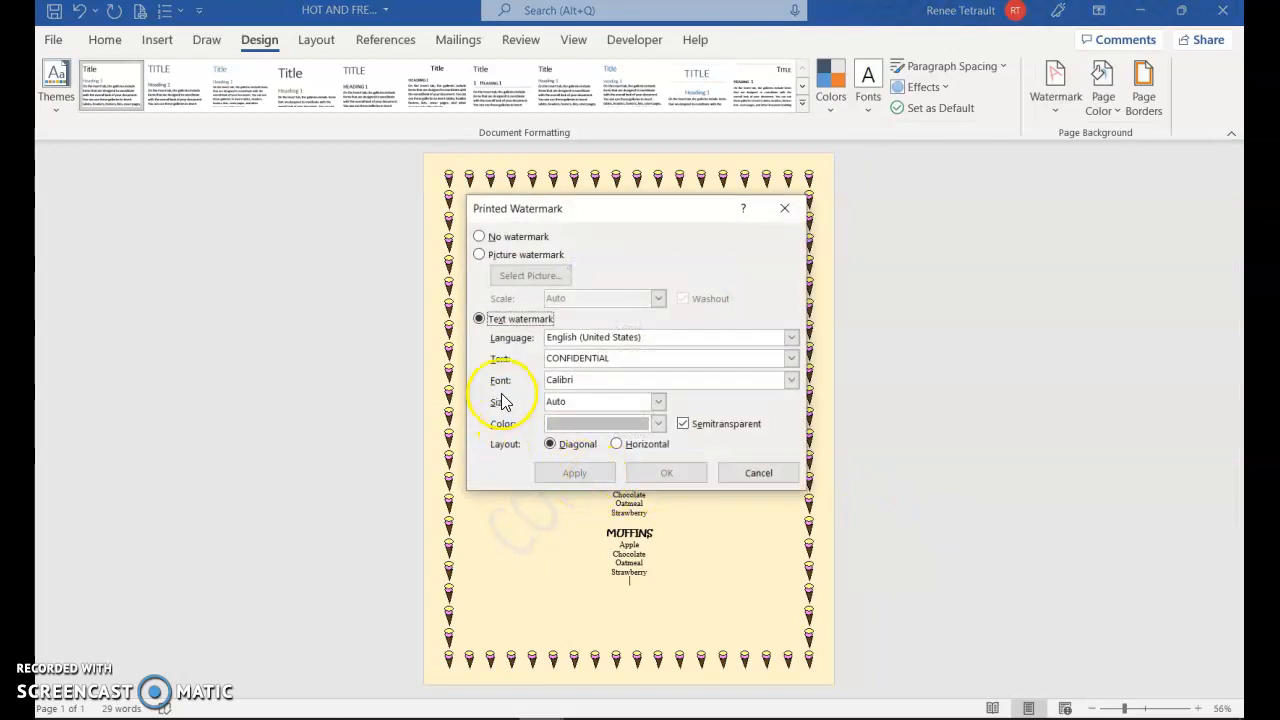
{"action": "left_click", "coordinate": [512, 366]}
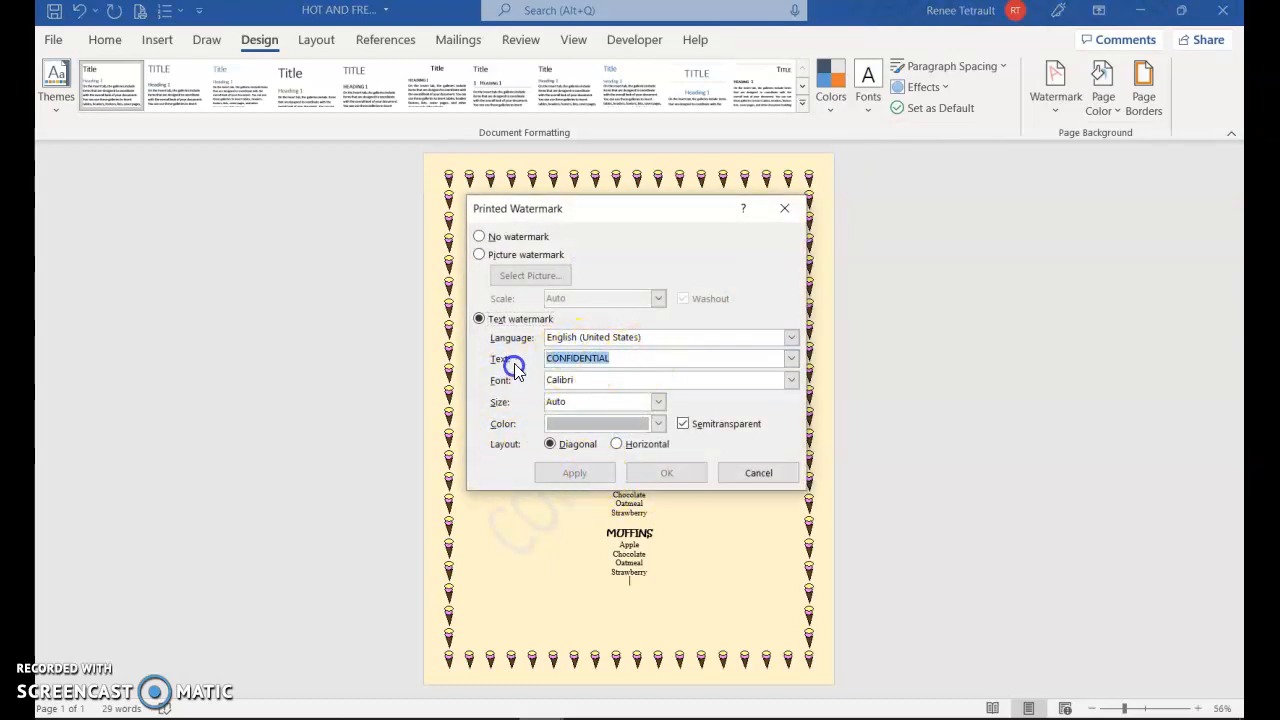
{"action": "type", "text": "Renee"}
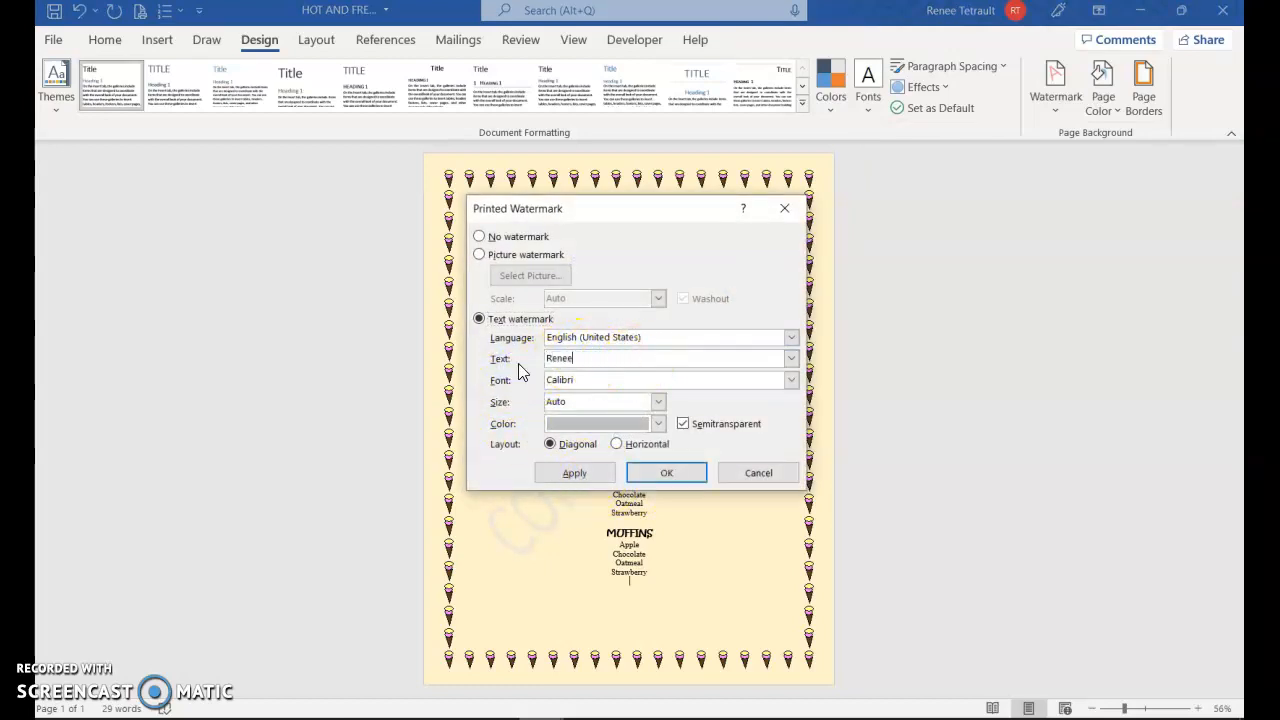
{"action": "left_click", "coordinate": [655, 472]}
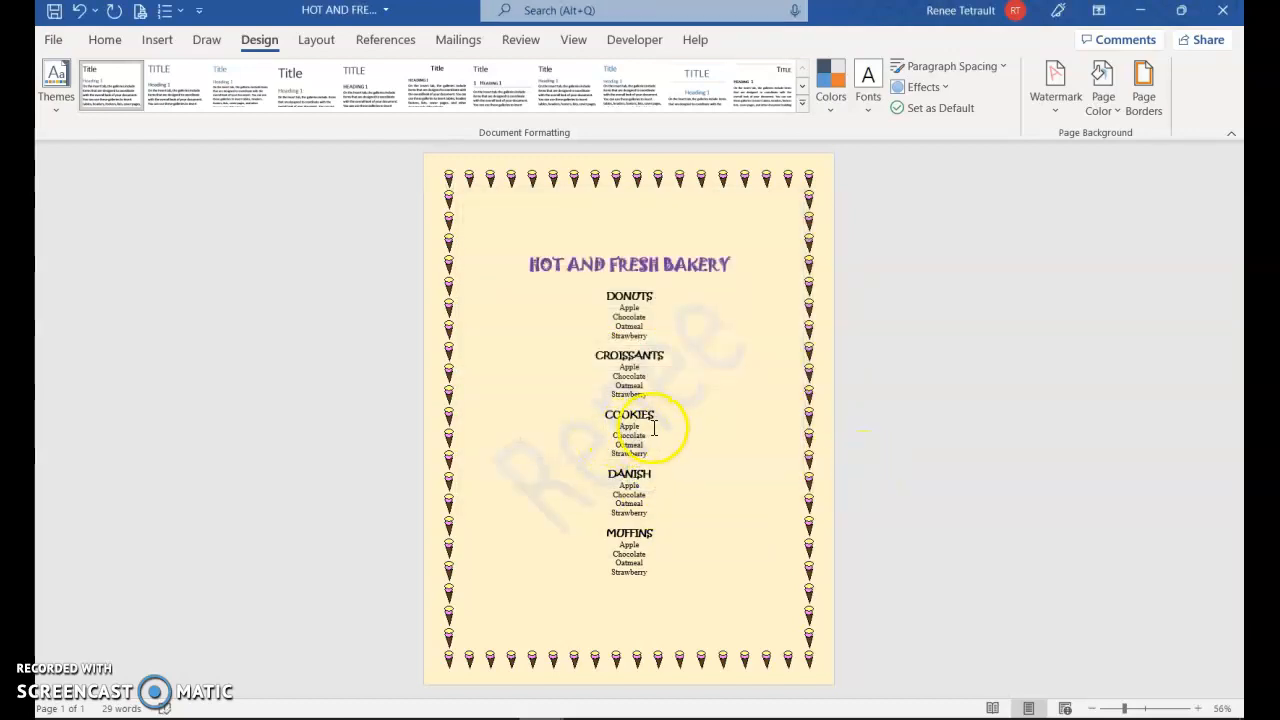
Remove the text watermark from the page and choose a picture watermark in the custom watermark settings
{"action": "left_click", "coordinate": [1046, 99]}
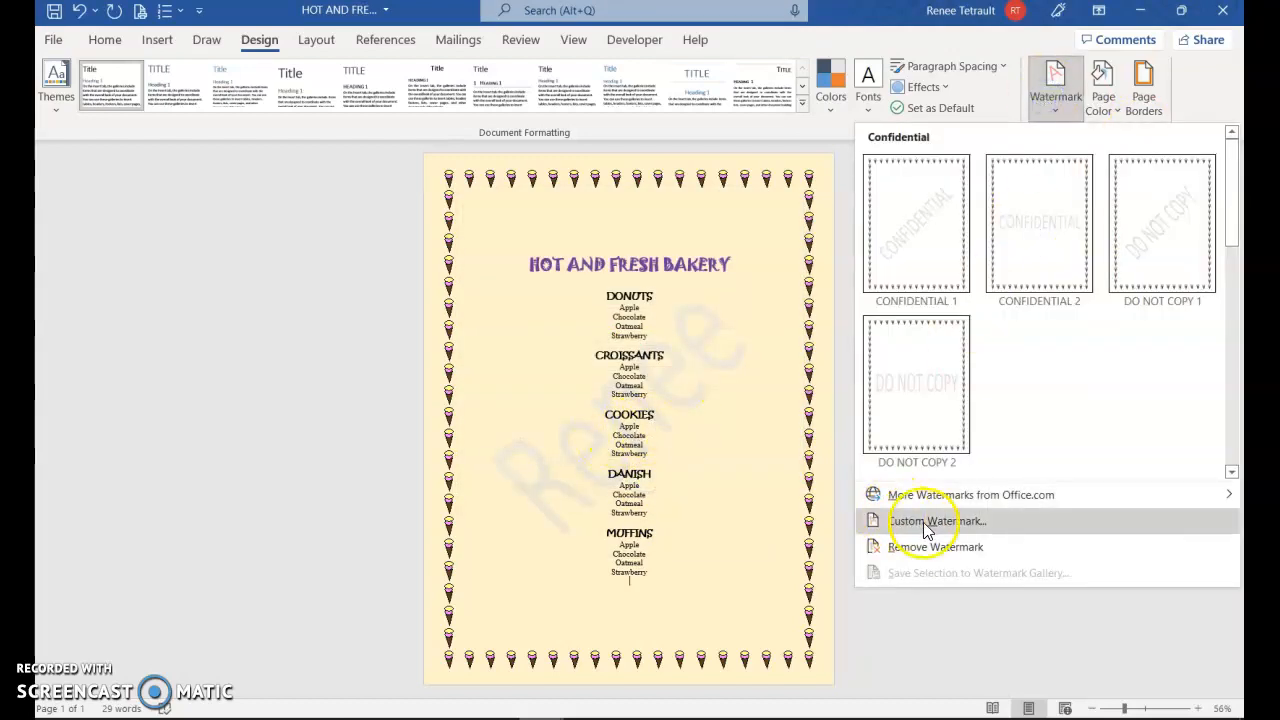
{"action": "left_click", "coordinate": [915, 546]}
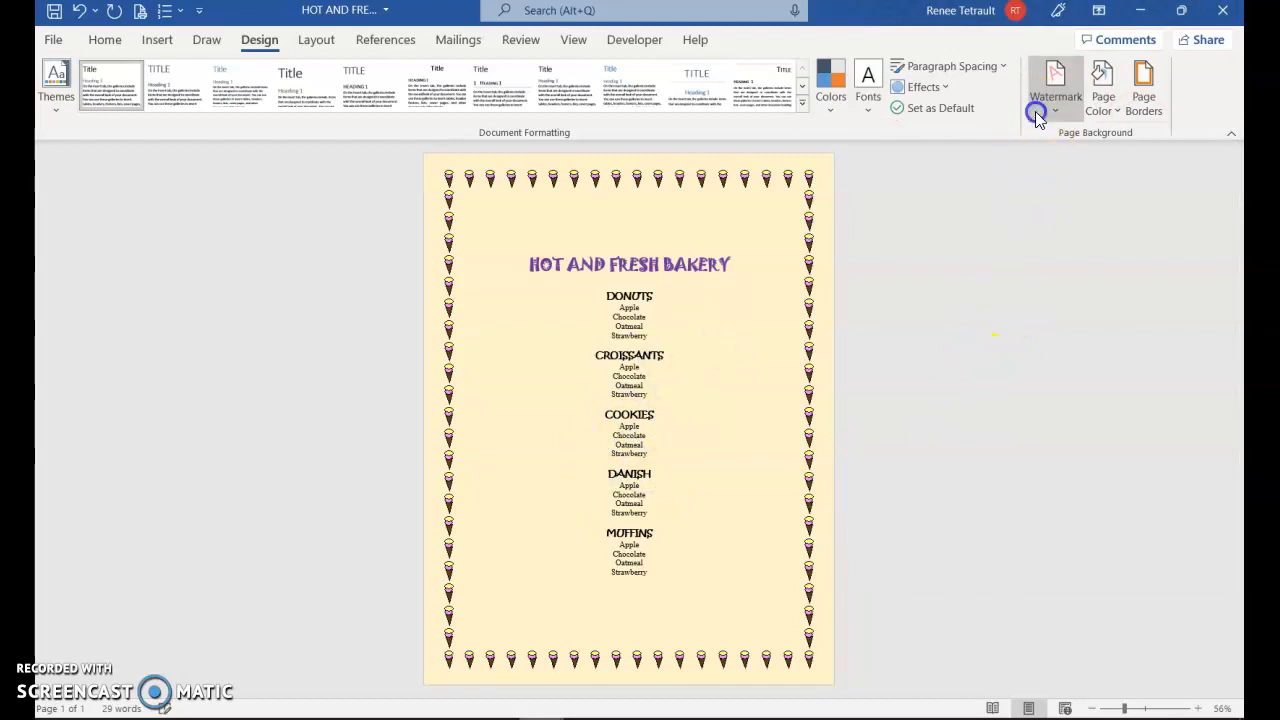
{"action": "left_click", "coordinate": [1035, 111]}
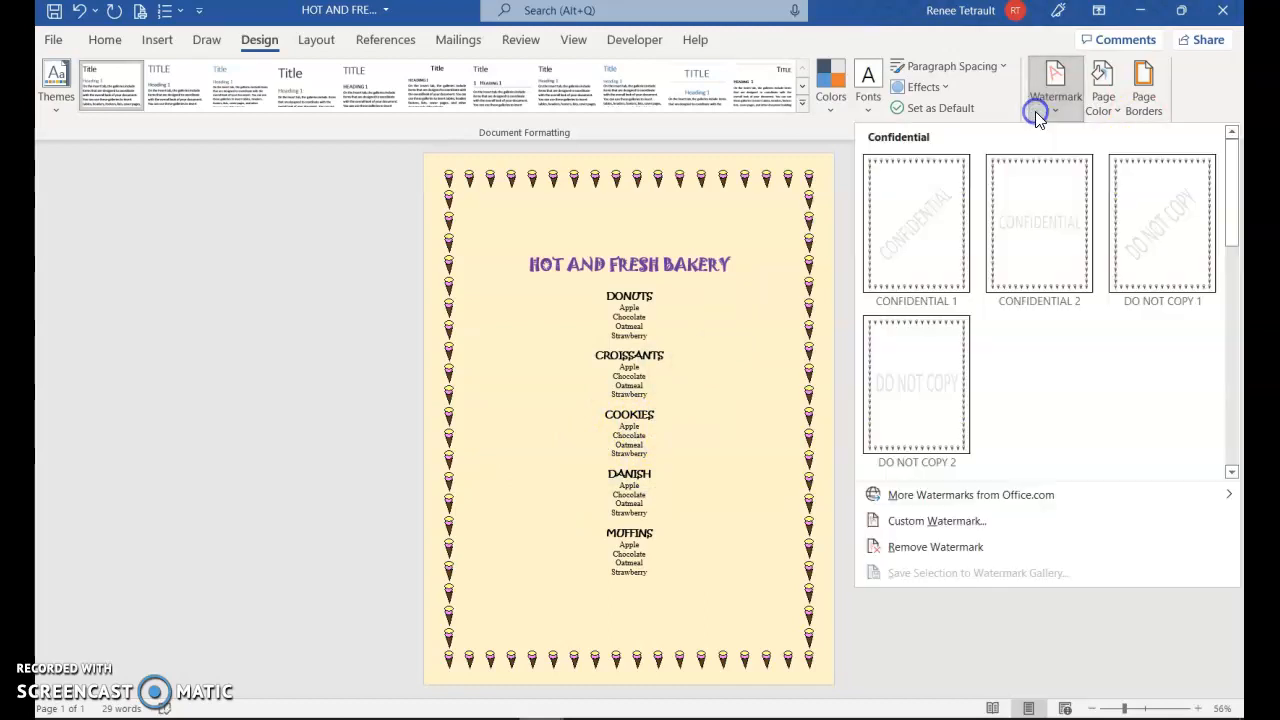
{"action": "left_click", "coordinate": [935, 521]}
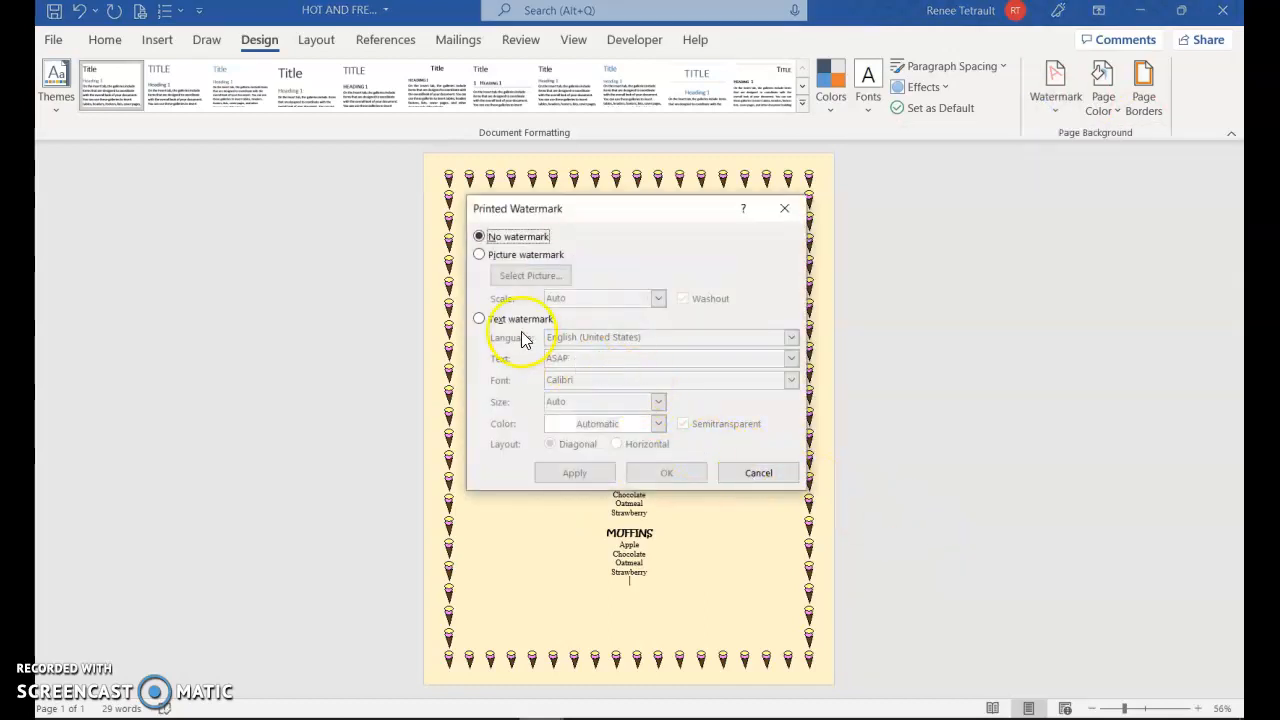
{"action": "left_click", "coordinate": [480, 256]}
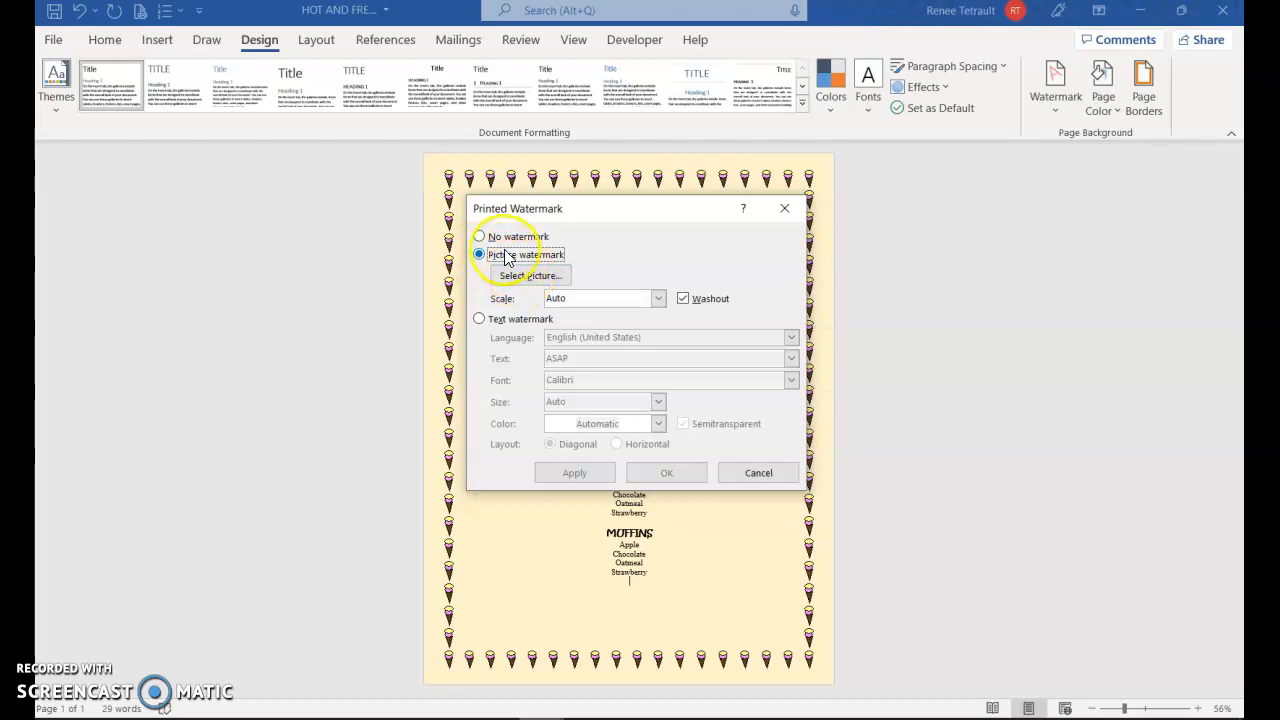
{"action": "left_click", "coordinate": [482, 237]}
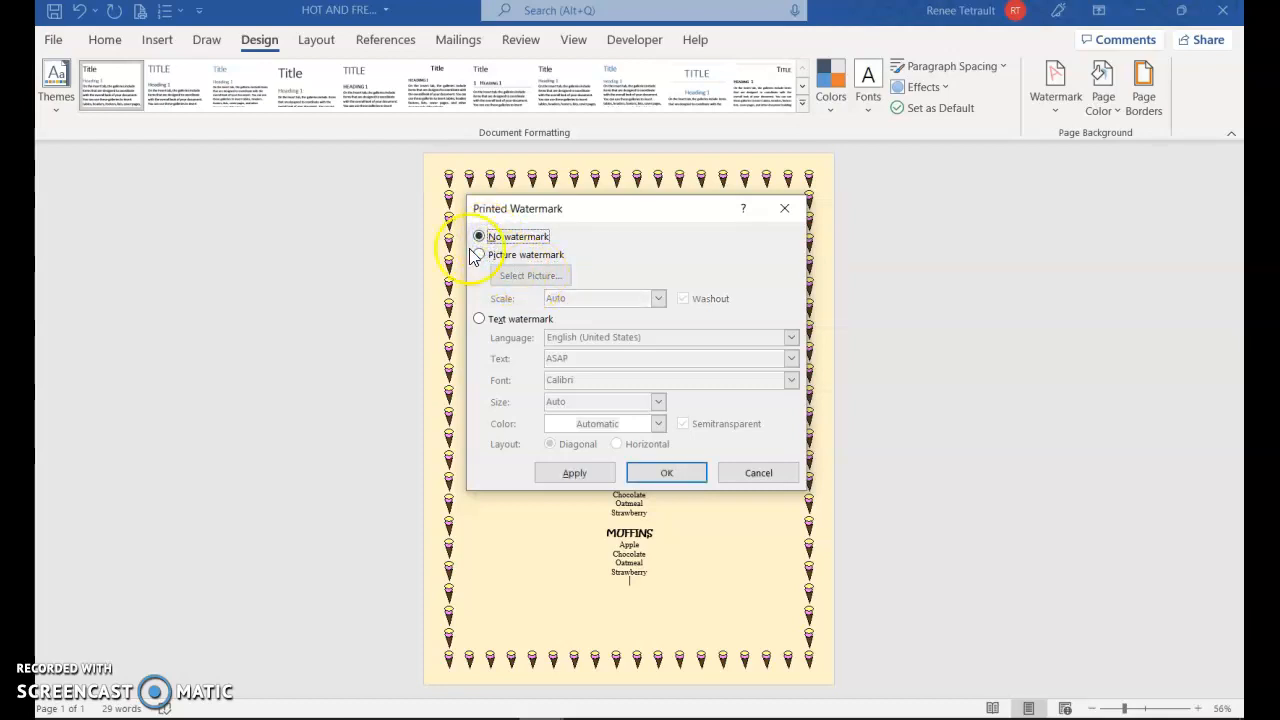
{"action": "left_click", "coordinate": [481, 256]}
Search Bing images for "ice cream" and insert a transparent ice cream sundae picture as the watermark image
{"action": "left_click", "coordinate": [528, 275]}
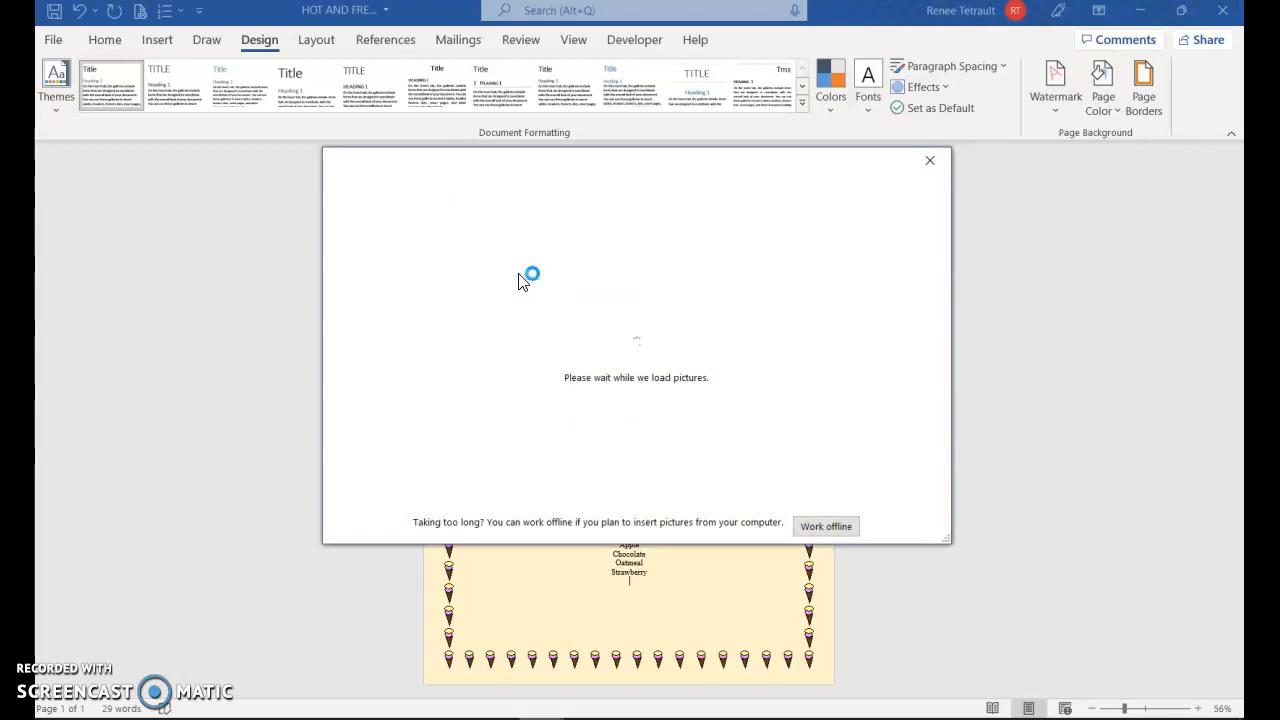
{"action": "left_click", "coordinate": [769, 304]}
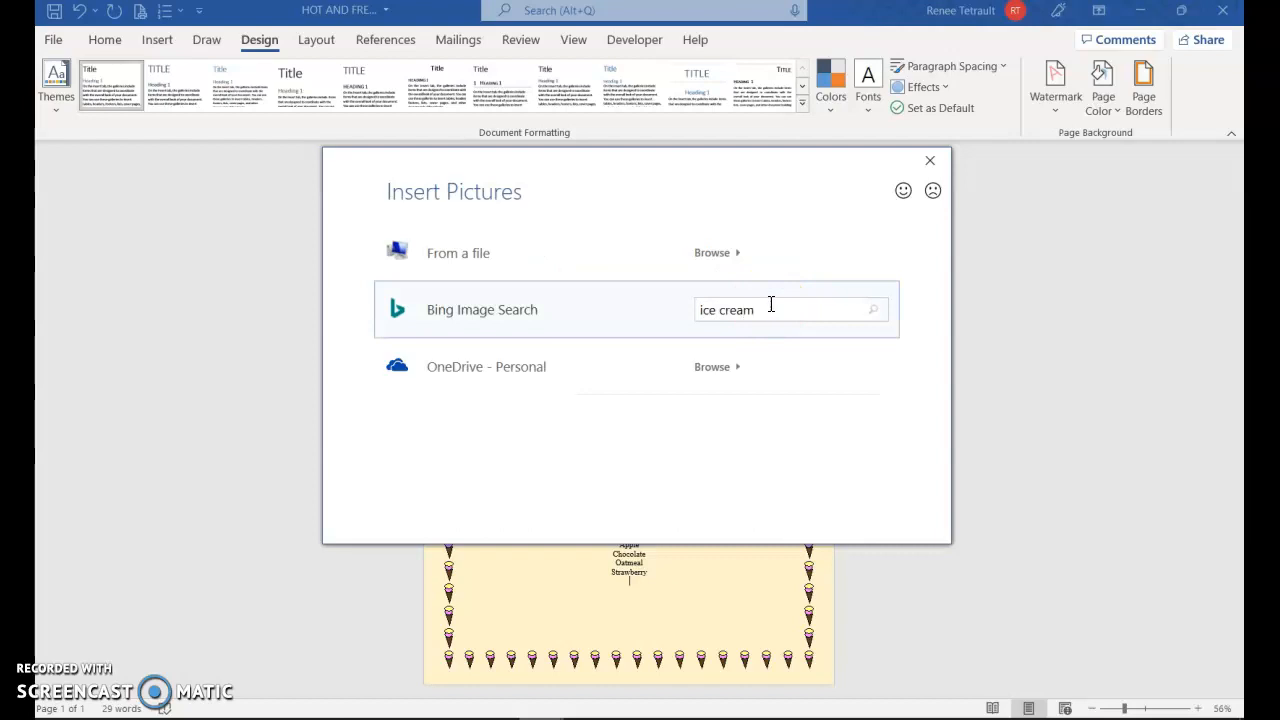
{"action": "key", "text": "Return"}
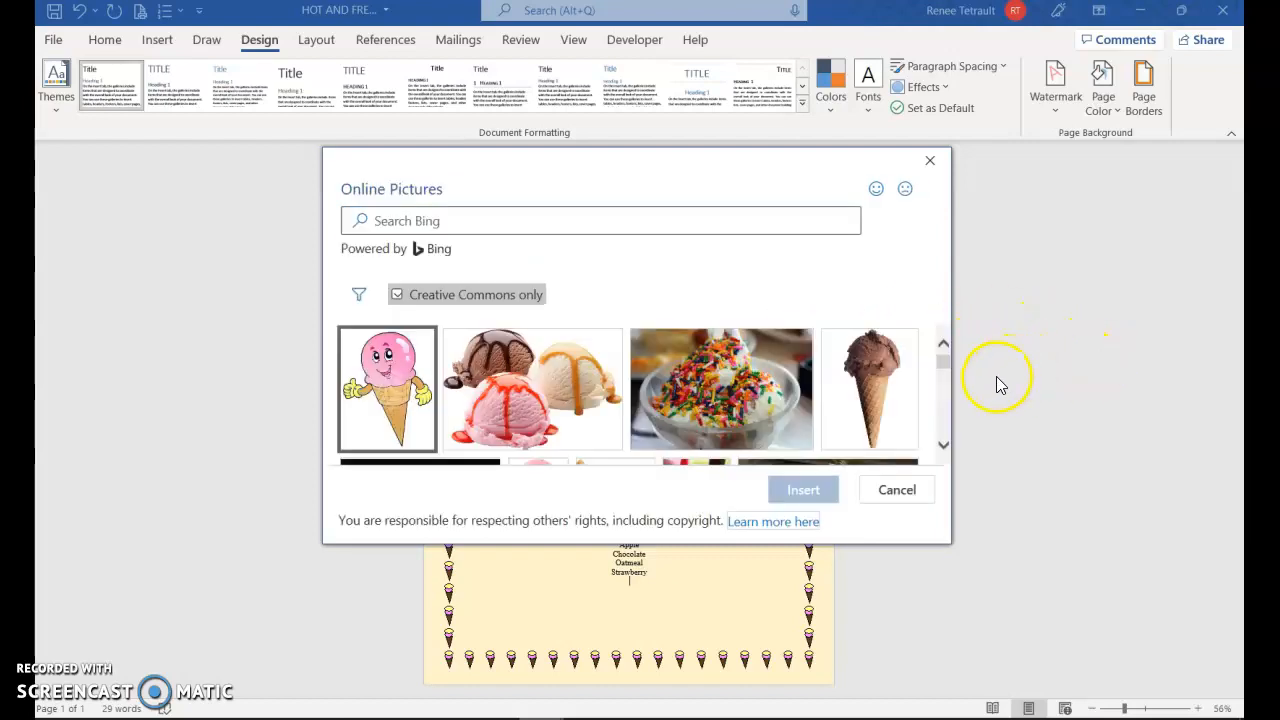
{"action": "scroll", "coordinate": [940, 400], "scroll_direction": "down", "scroll_amount": 2}
{"action": "scroll", "coordinate": [912, 410], "scroll_direction": "down", "scroll_amount": 3}
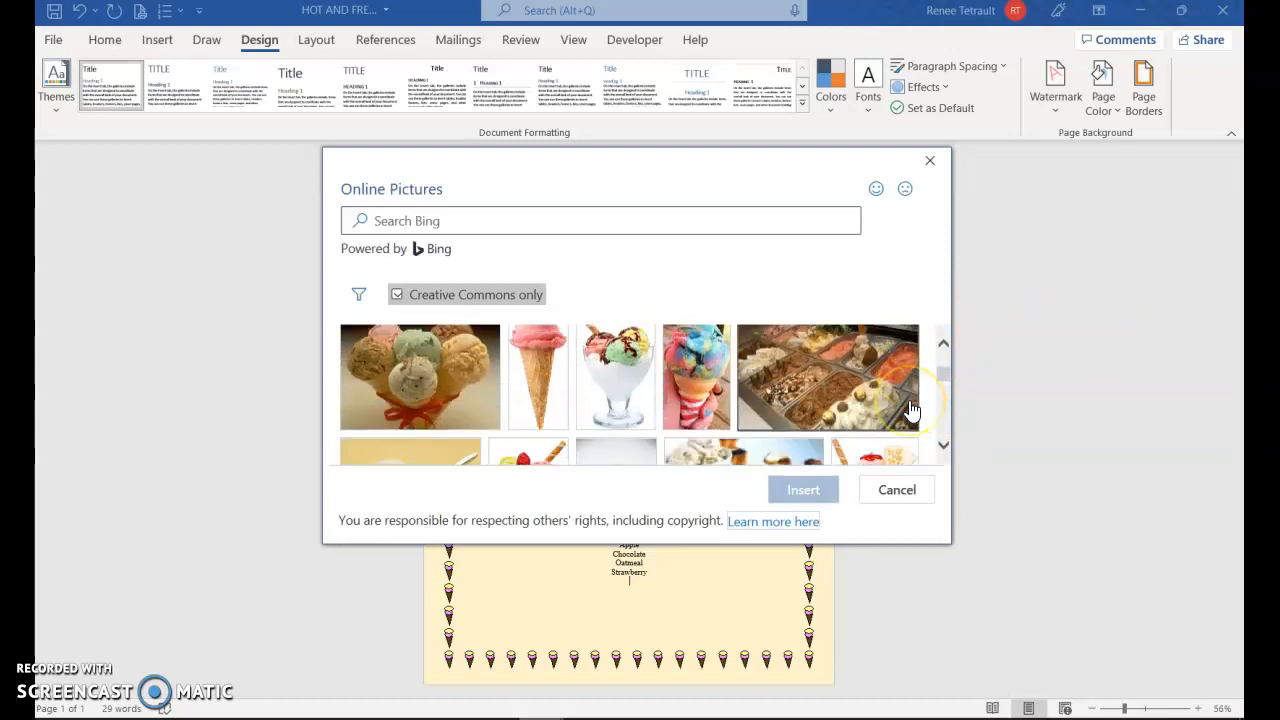
{"action": "scroll", "coordinate": [915, 410], "scroll_direction": "down", "scroll_amount": 5}
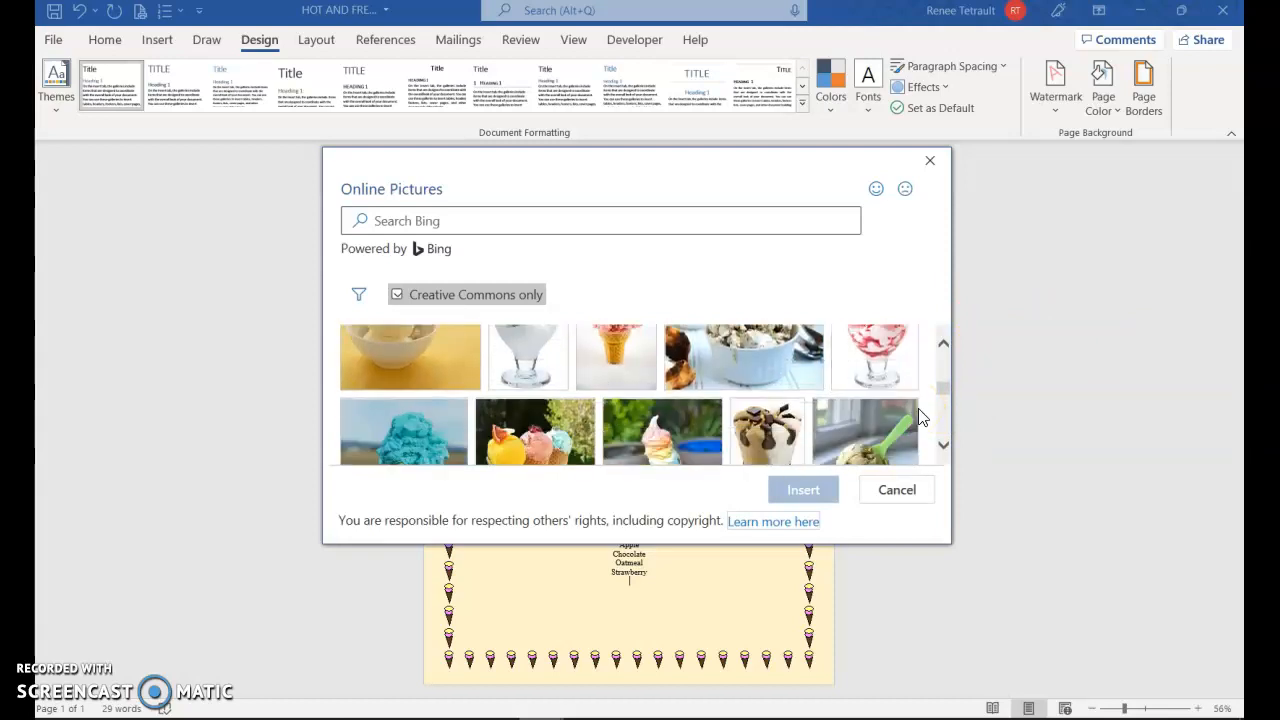
{"action": "scroll", "coordinate": [922, 417], "scroll_direction": "down", "scroll_amount": 6}
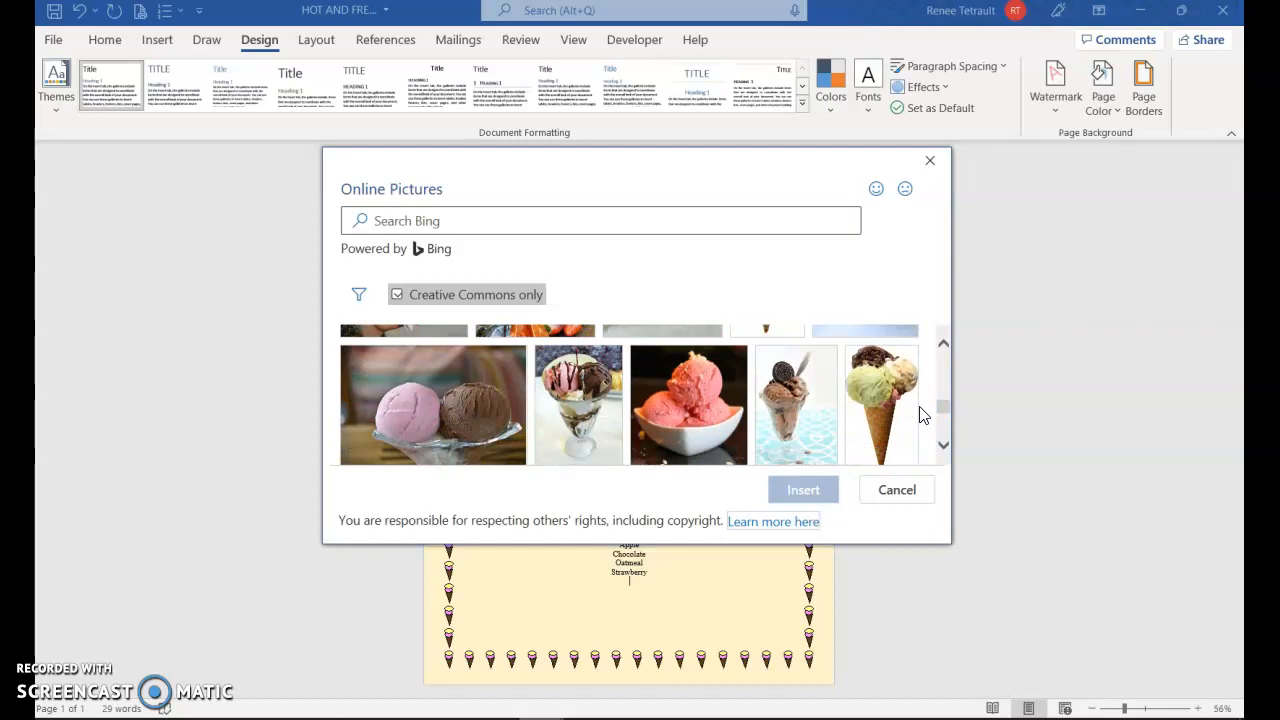
{"action": "scroll", "coordinate": [922, 417], "scroll_direction": "down", "scroll_amount": 6}
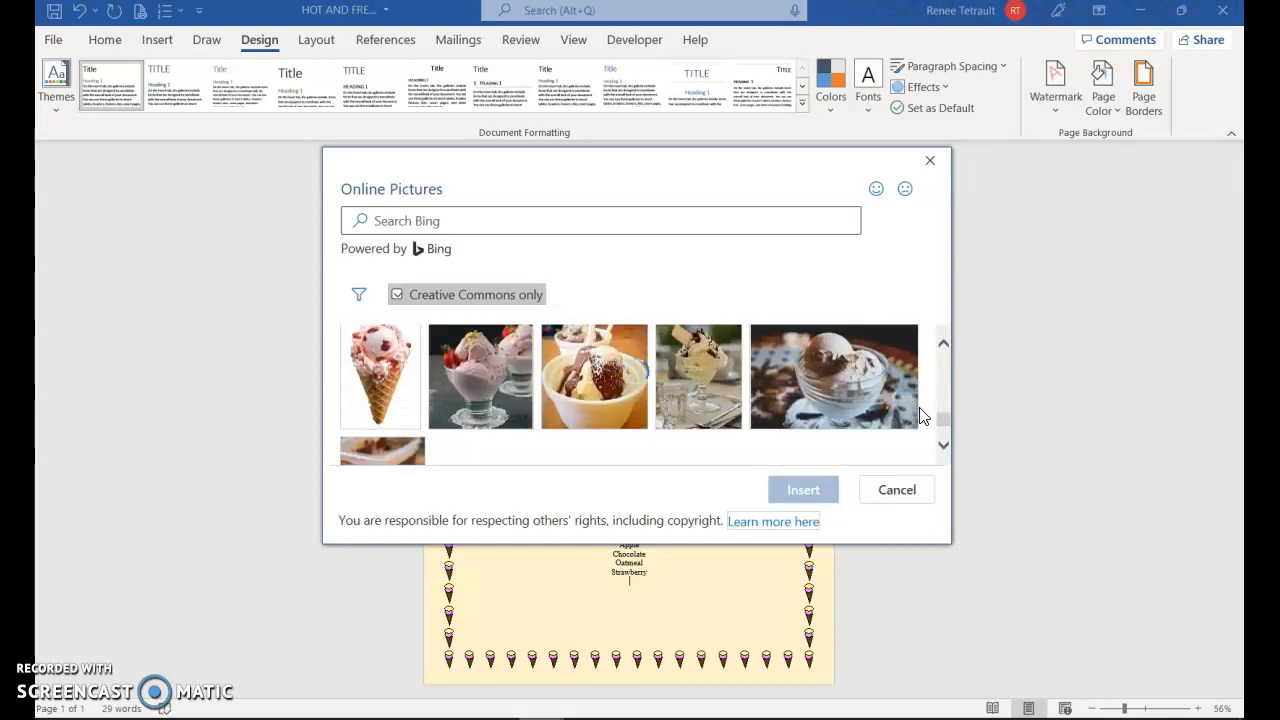
{"action": "scroll", "coordinate": [922, 417], "scroll_direction": "down", "scroll_amount": 1}
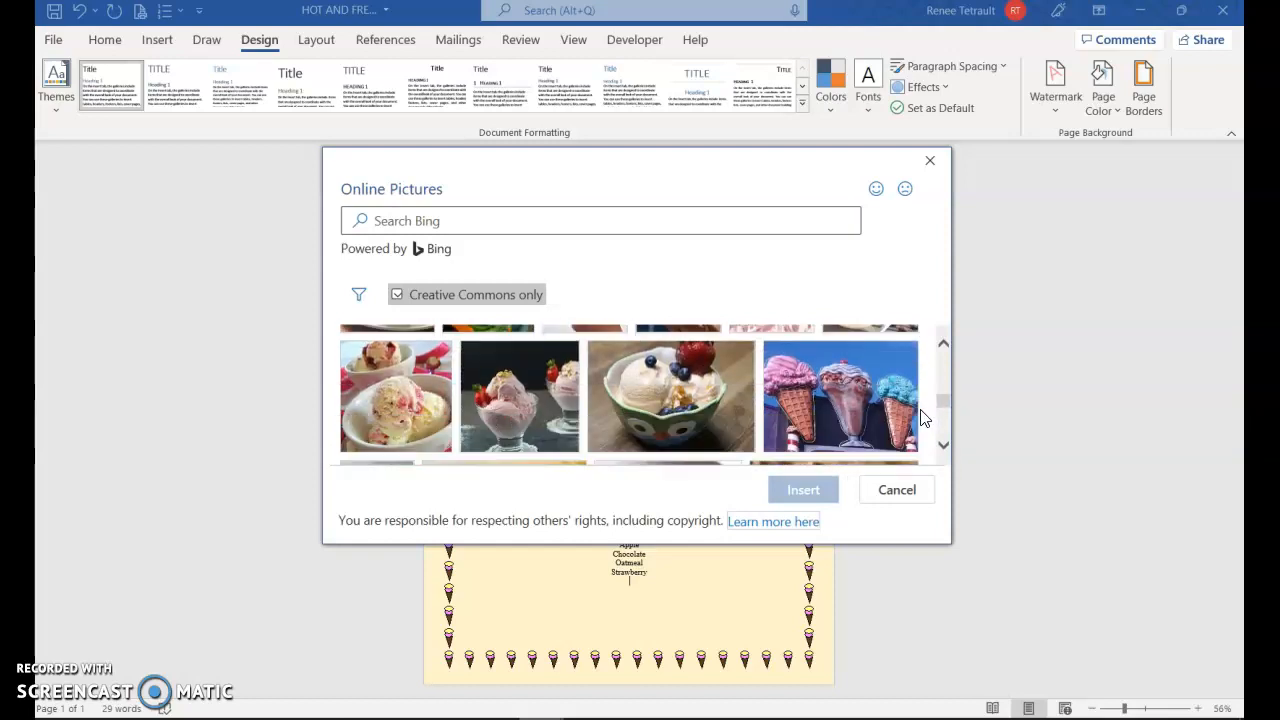
{"action": "scroll", "coordinate": [922, 417], "scroll_direction": "down", "scroll_amount": 6}
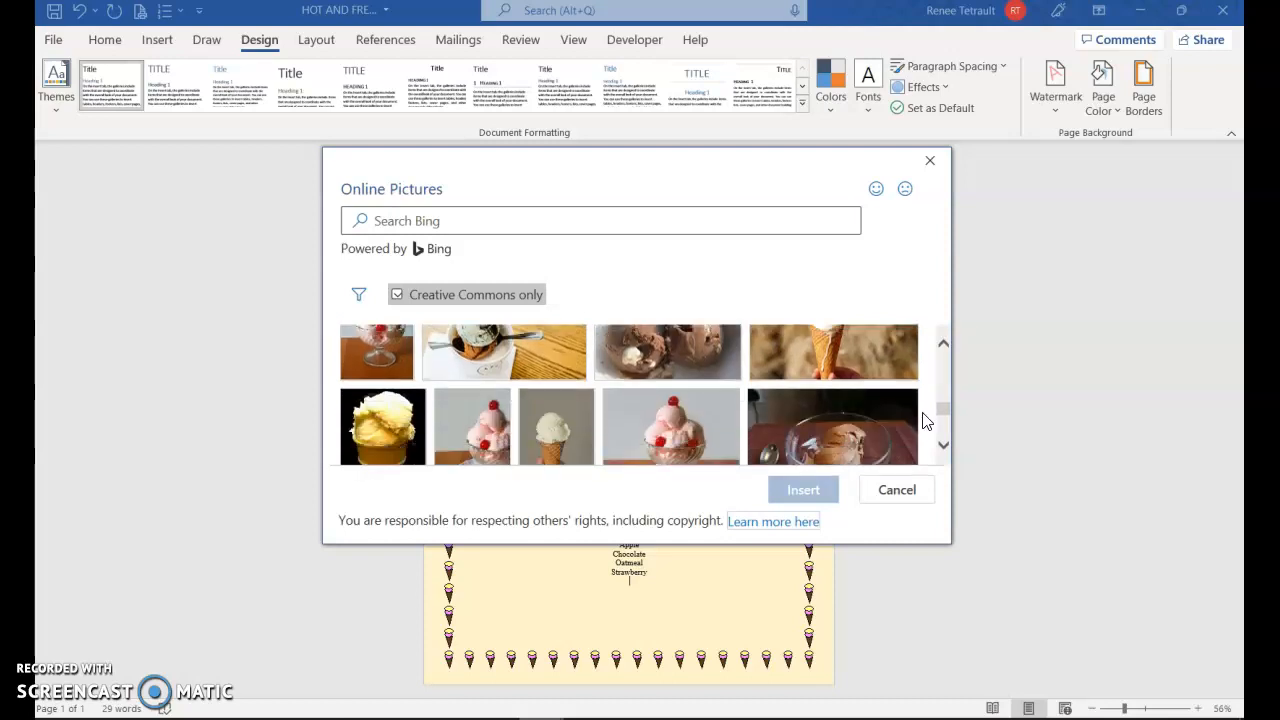
{"action": "scroll", "coordinate": [927, 424], "scroll_direction": "down", "scroll_amount": 6}
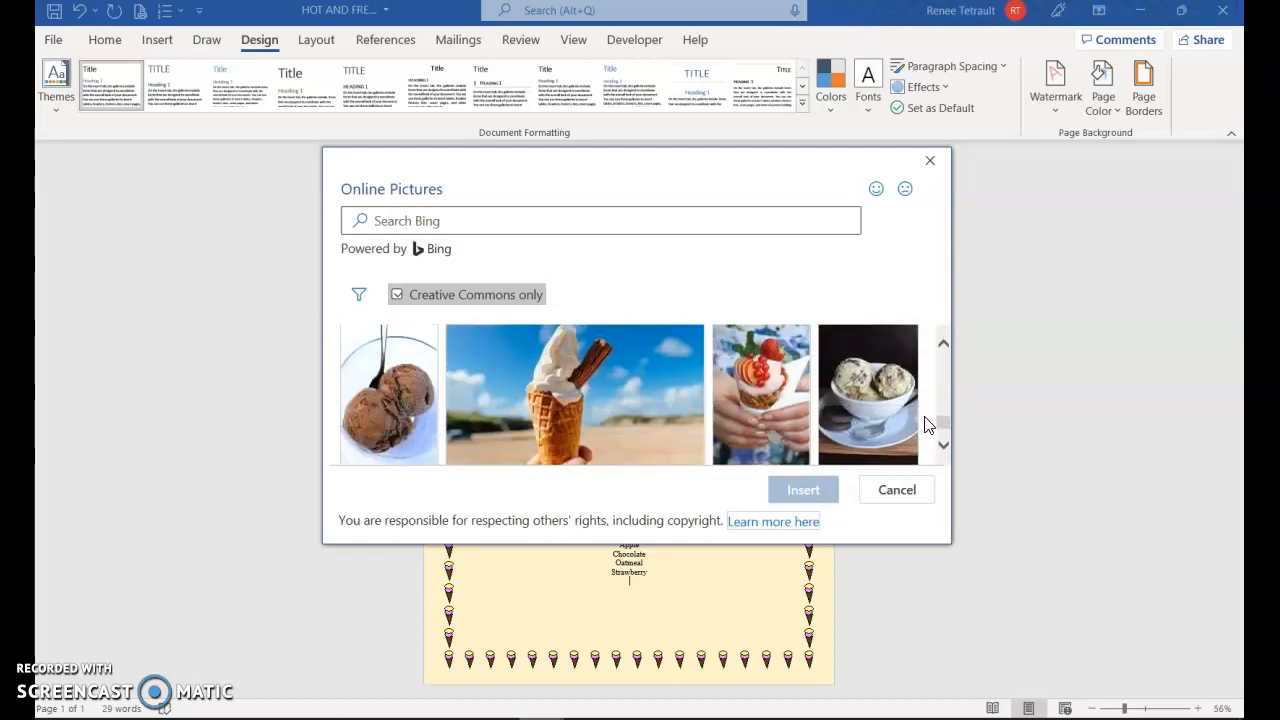
{"action": "scroll", "coordinate": [927, 424], "scroll_direction": "down", "scroll_amount": 2}
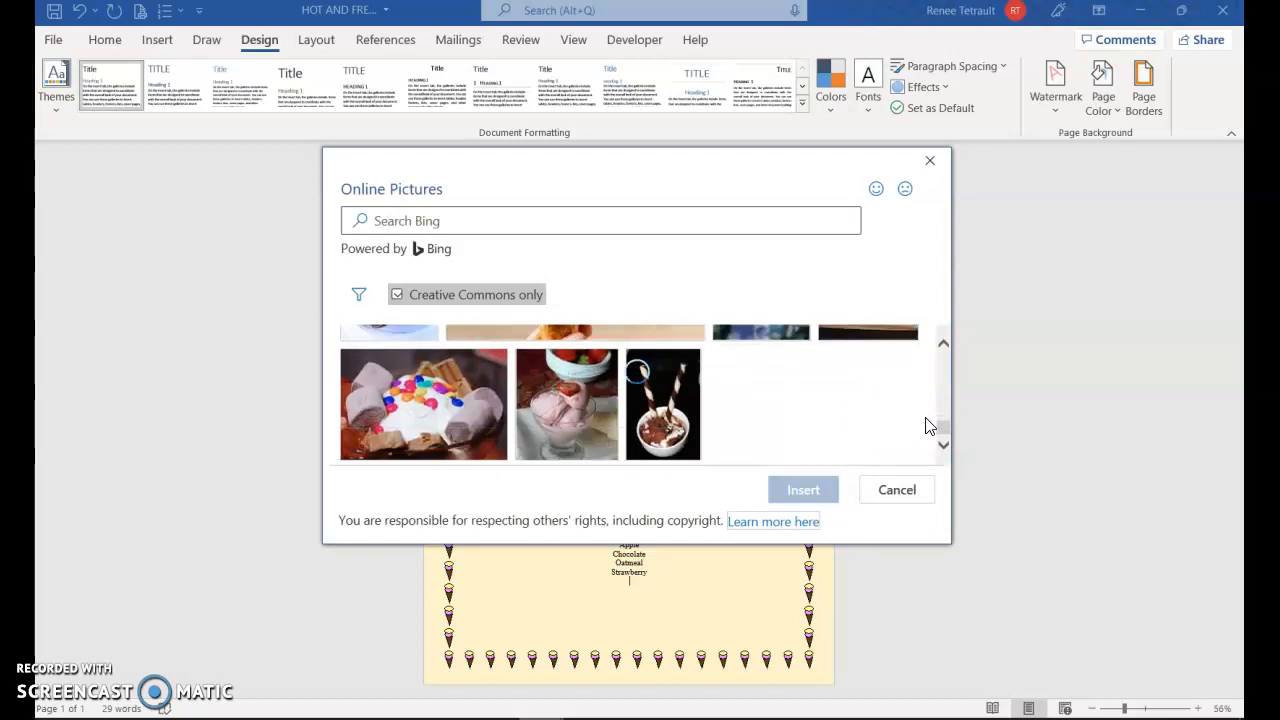
{"action": "scroll", "coordinate": [927, 424], "scroll_direction": "down", "scroll_amount": 3}
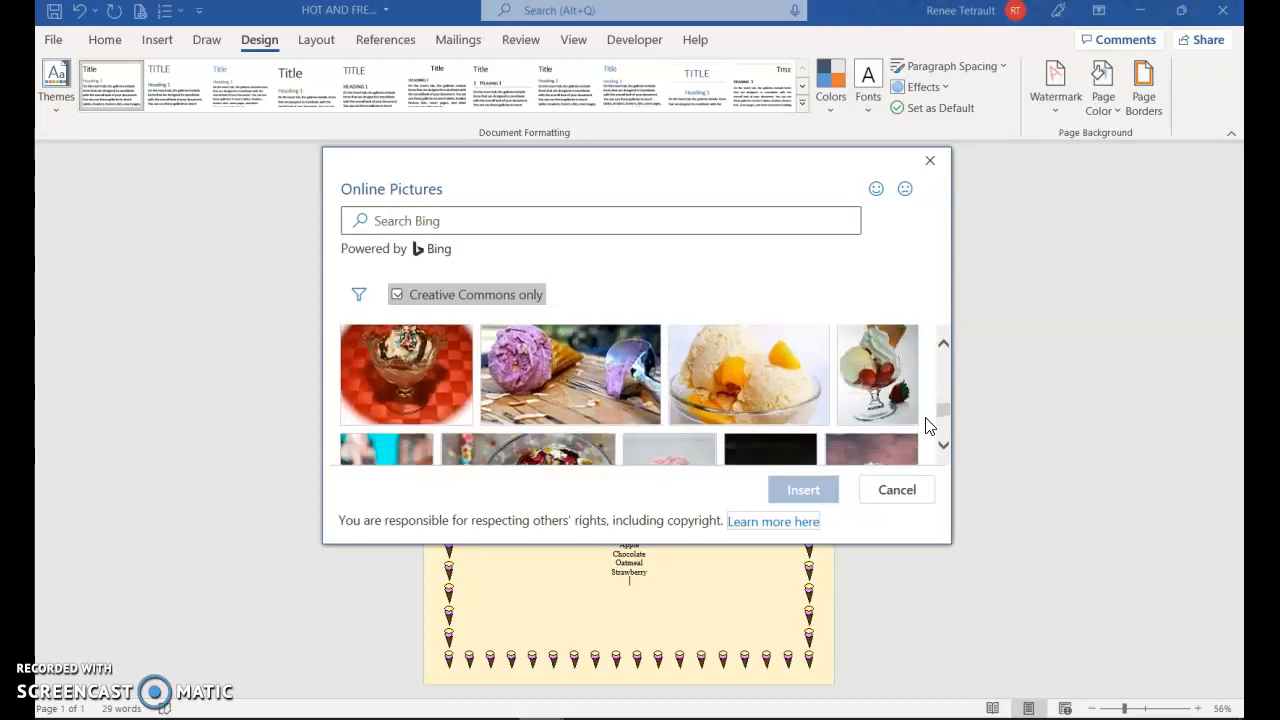
{"action": "scroll", "coordinate": [927, 424], "scroll_direction": "down", "scroll_amount": 6}
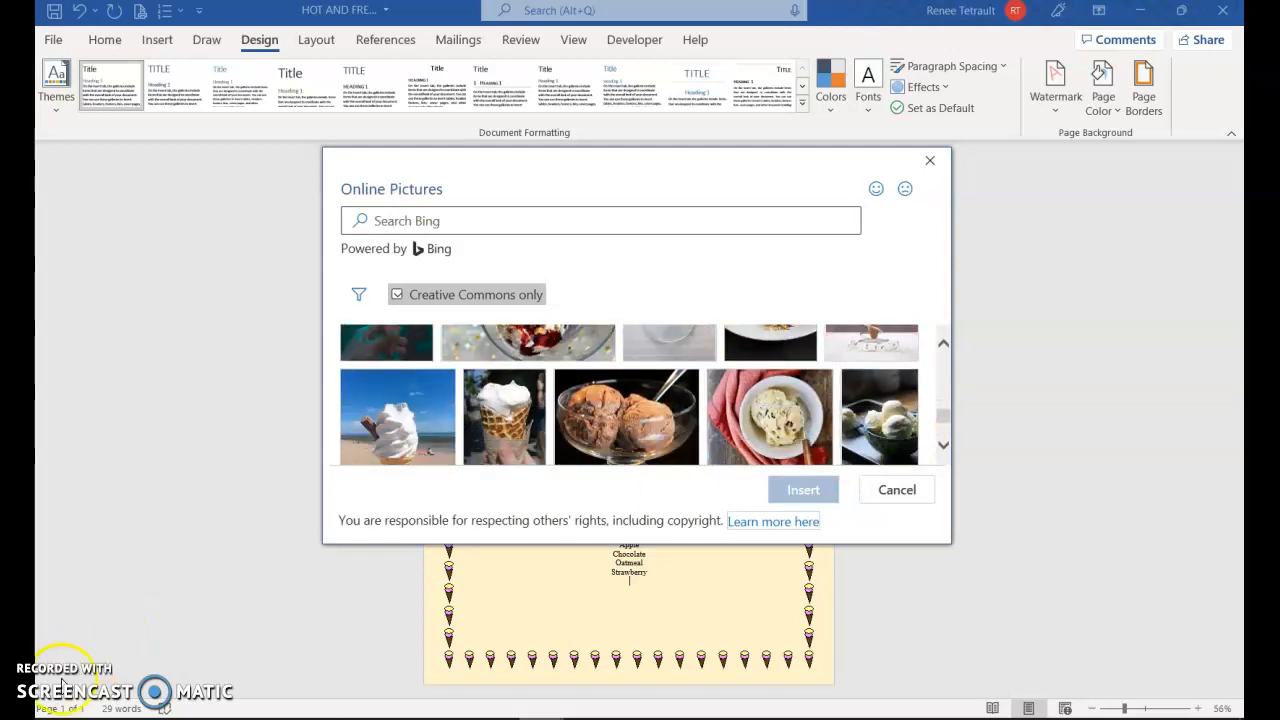
{"action": "left_click", "coordinate": [803, 490]}
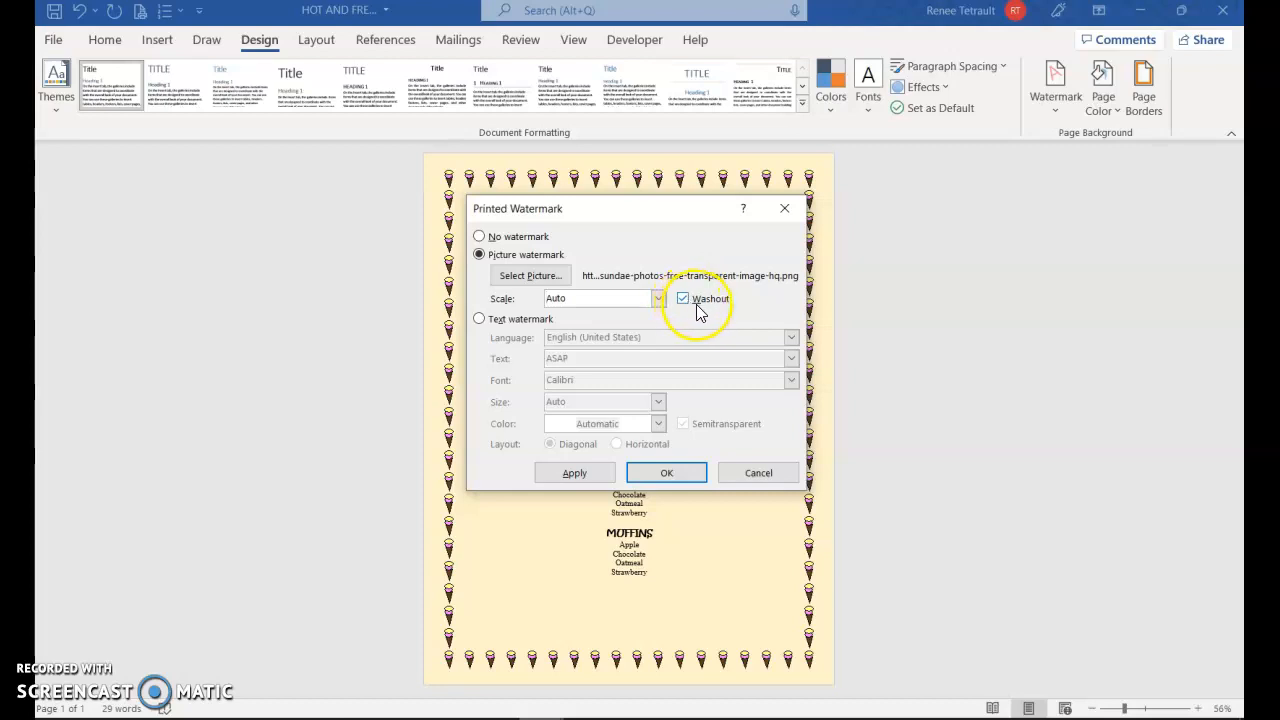
Apply the sundae picture watermark to the menu page and reapply it with the Washout effect turned off
{"action": "left_click", "coordinate": [575, 473]}
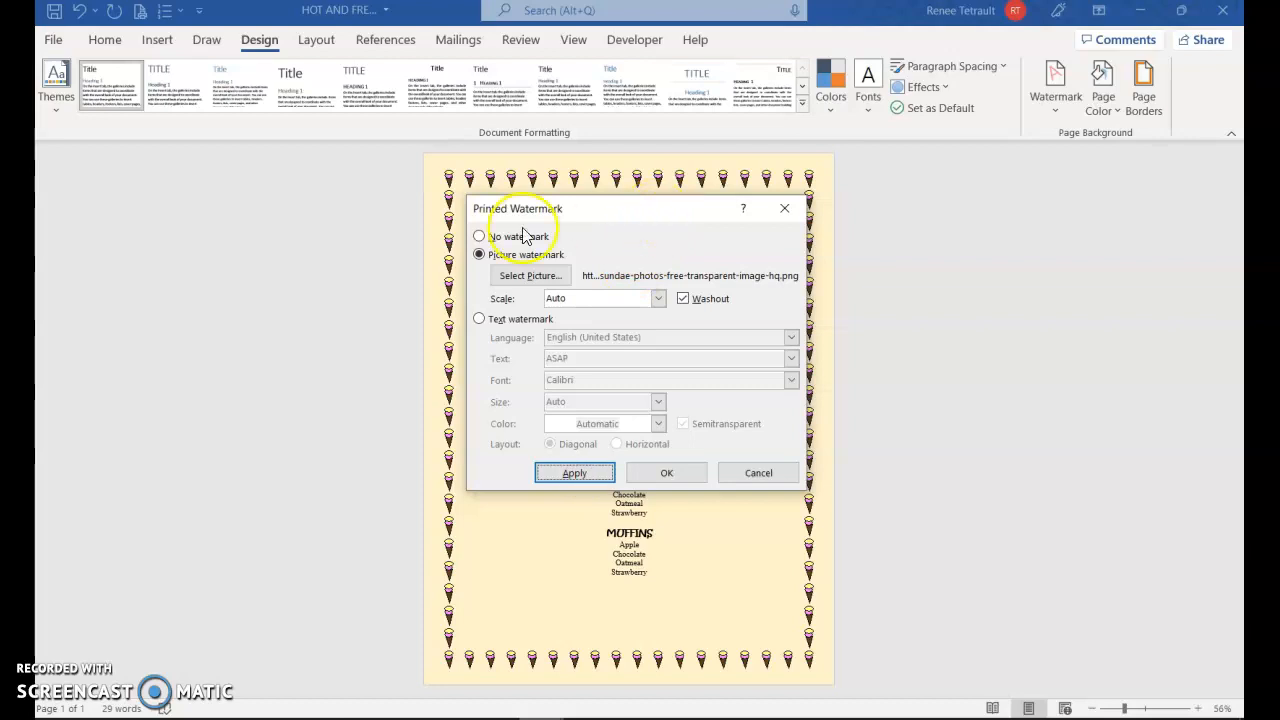
{"action": "left_click_drag", "start_coordinate": [524, 210], "coordinate": [129, 199]}
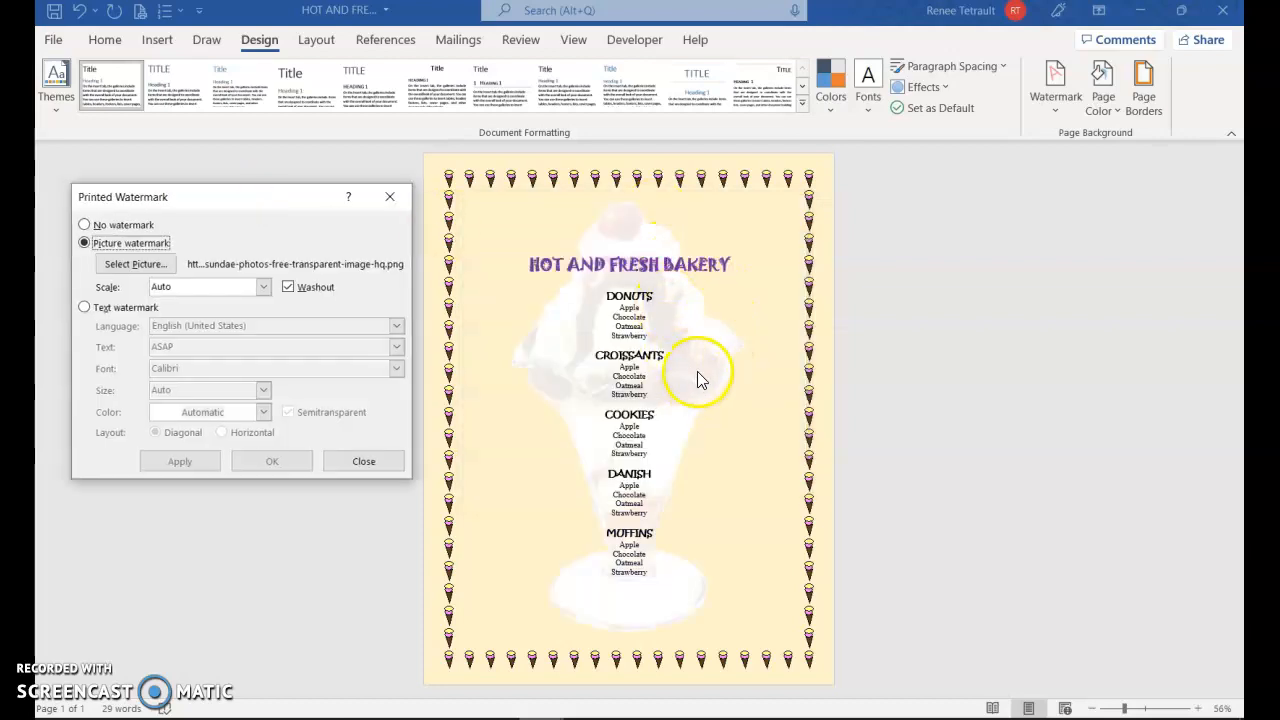
{"action": "left_click", "coordinate": [287, 287]}
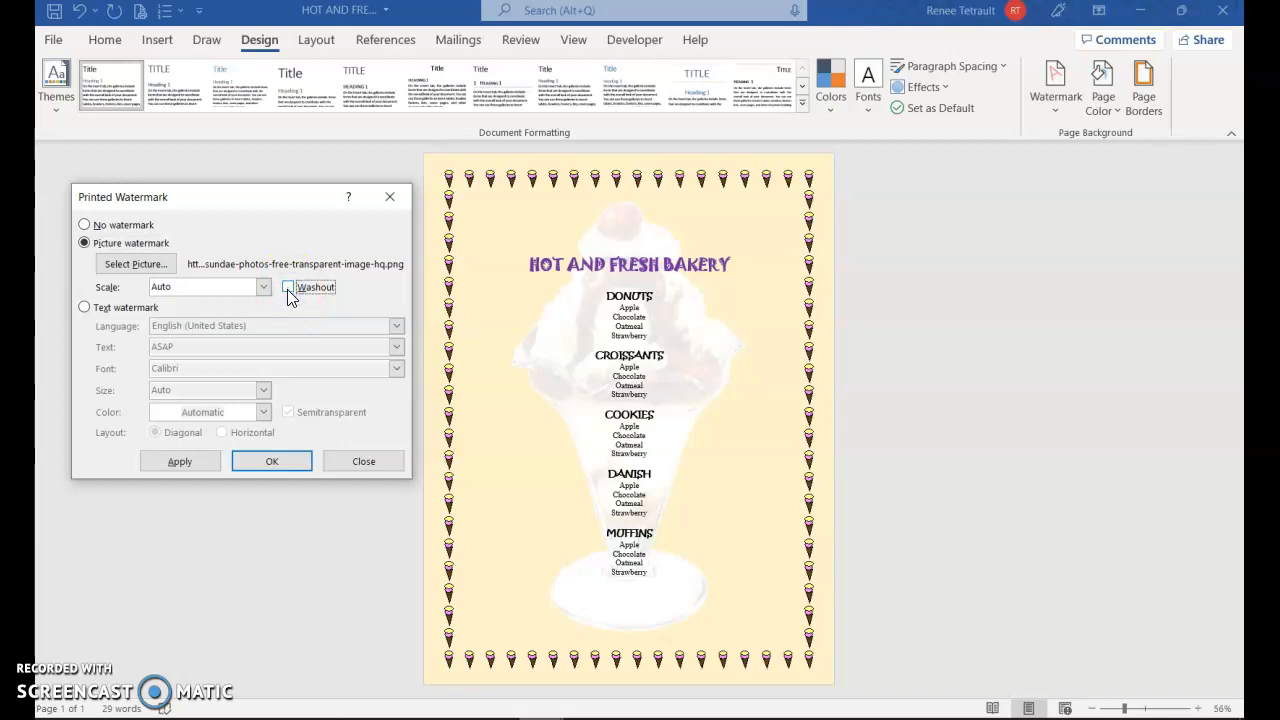
{"action": "left_click", "coordinate": [190, 463]}
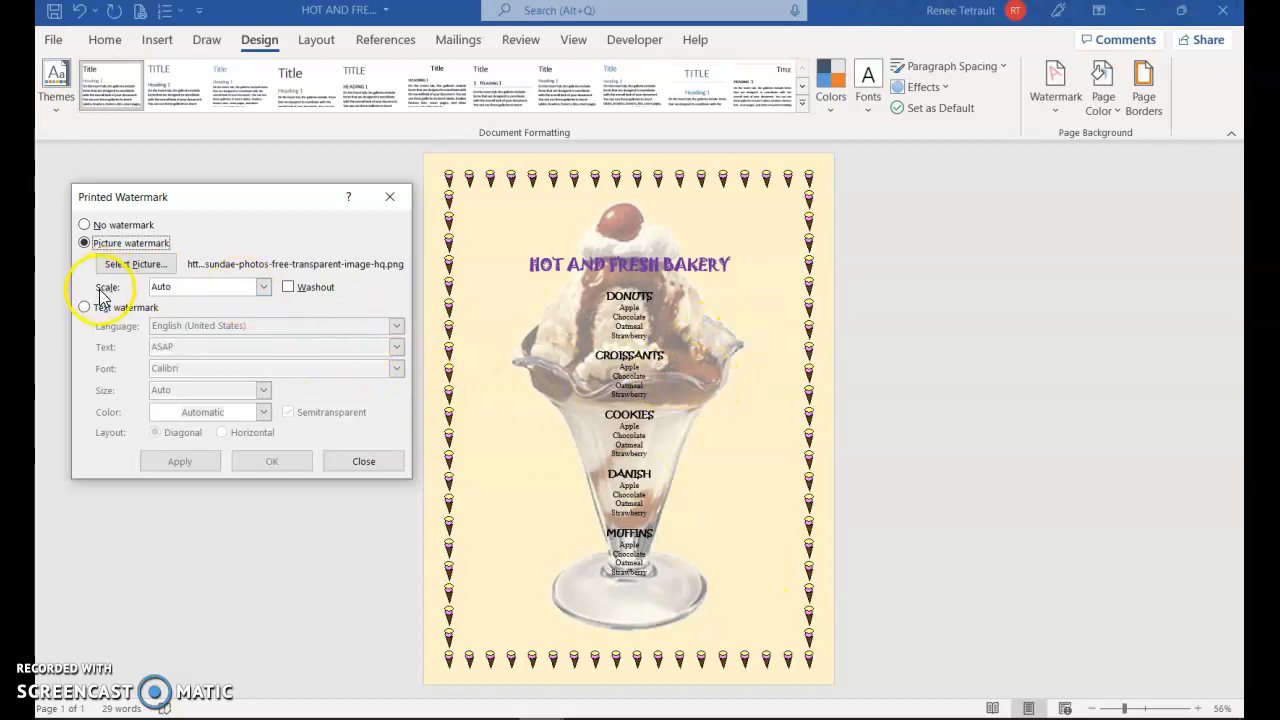
Set the sundae picture watermark's scale to 150% and apply it
{"action": "left_click", "coordinate": [264, 287]}
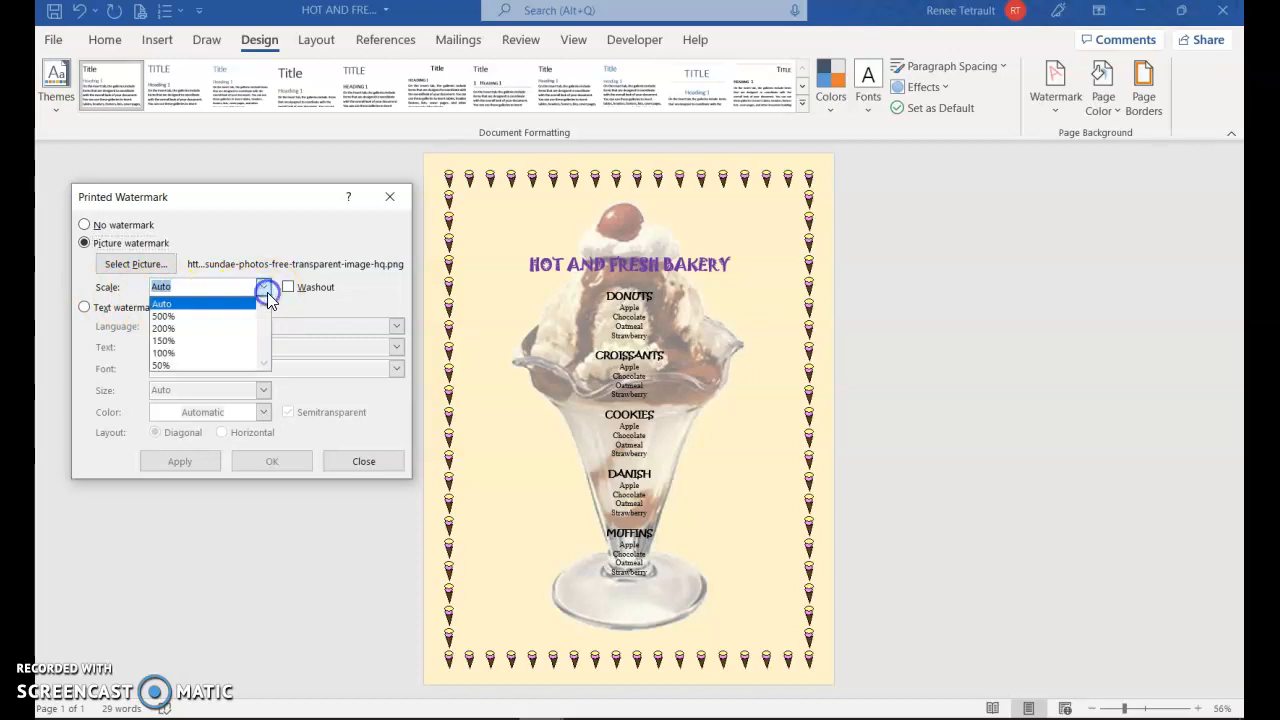
{"action": "left_click", "coordinate": [168, 340]}
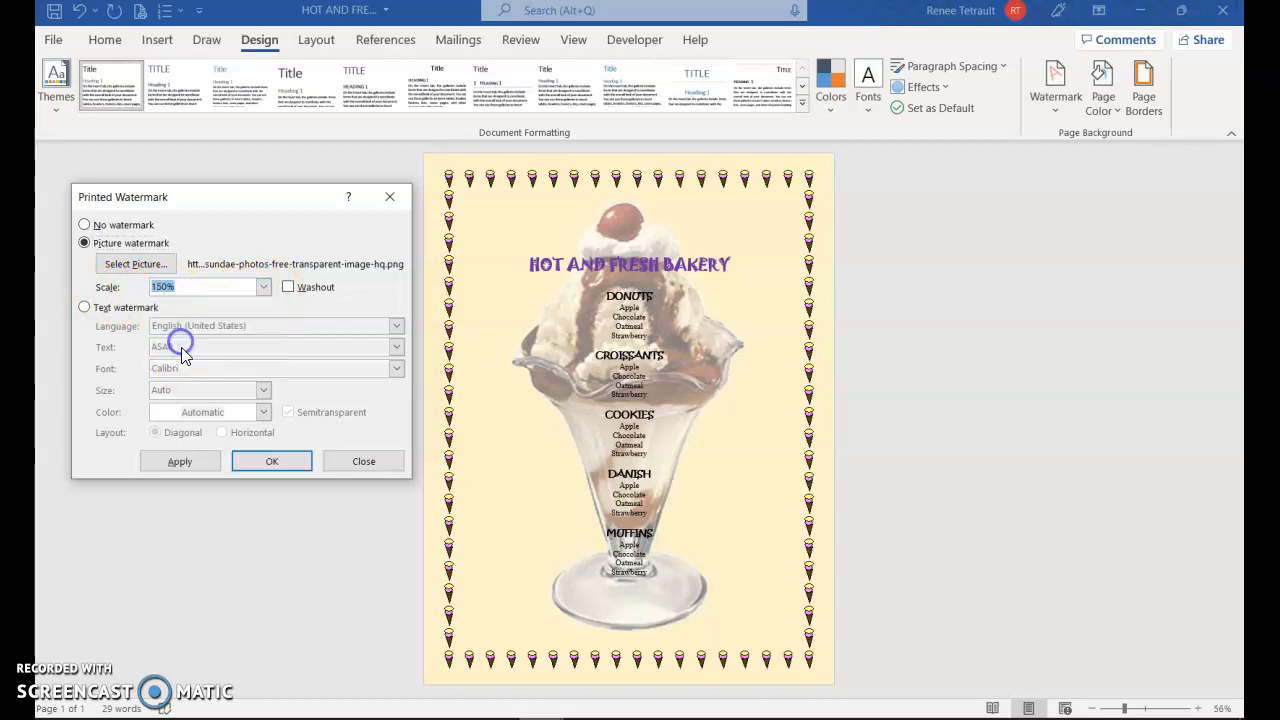
{"action": "left_click", "coordinate": [197, 469]}
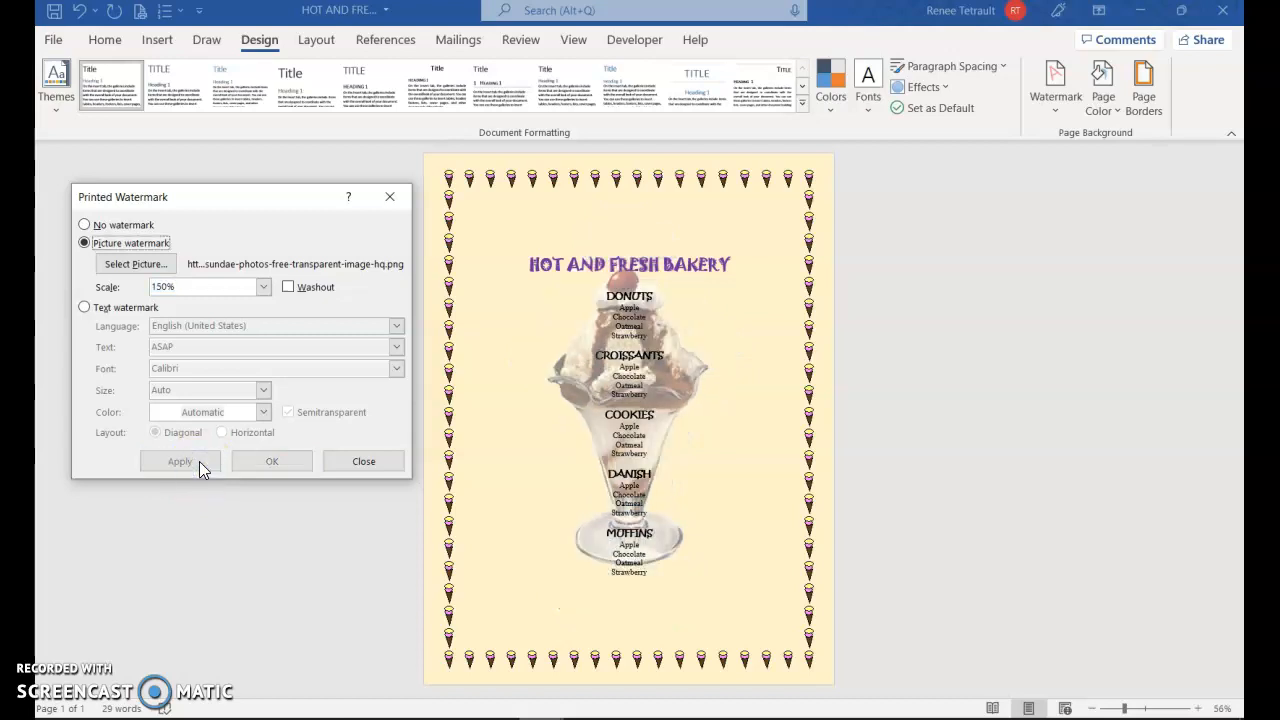
Set the sundae picture watermark's scale to 200%, apply it and close the watermark settings
{"action": "left_click", "coordinate": [264, 287]}
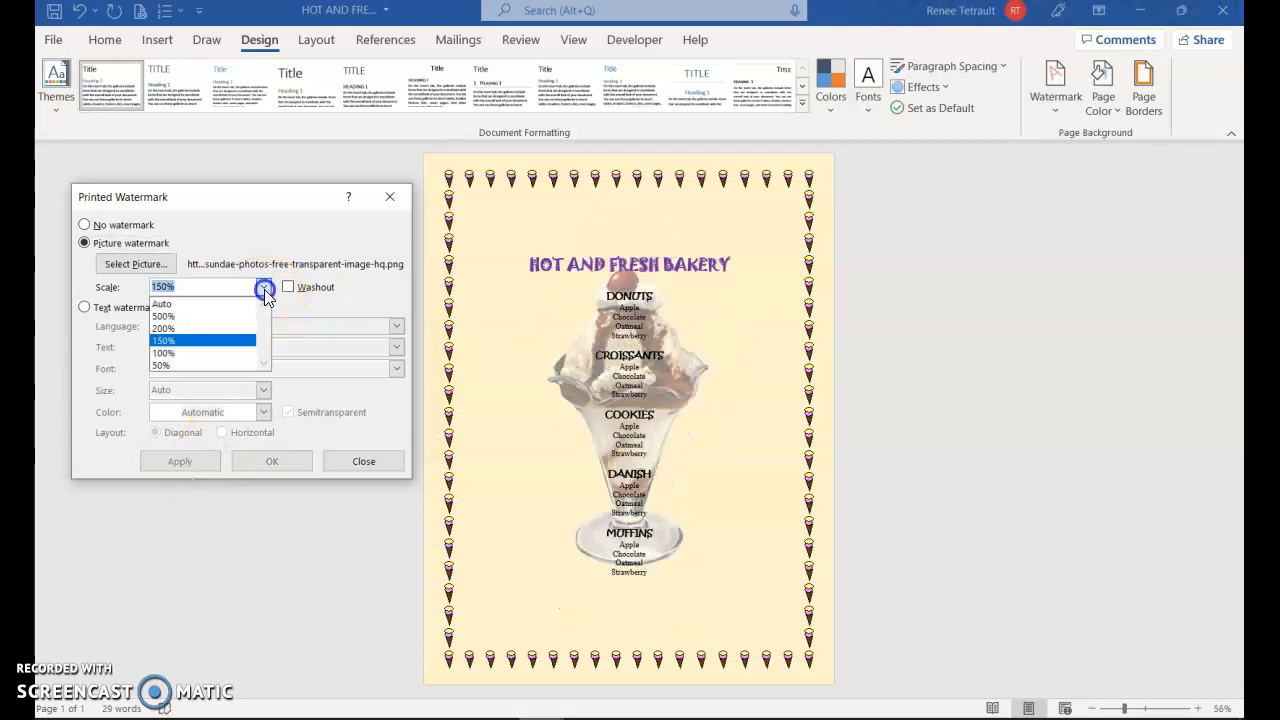
{"action": "left_click", "coordinate": [186, 327]}
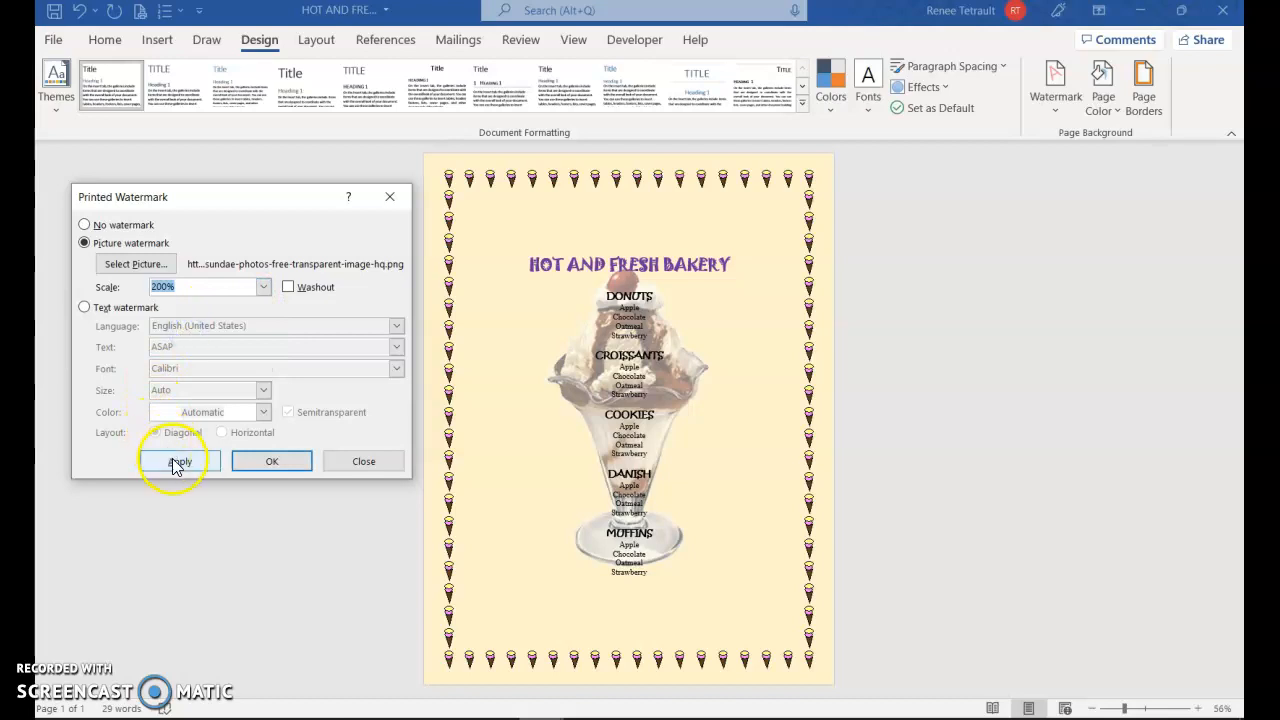
{"action": "left_click", "coordinate": [177, 464]}
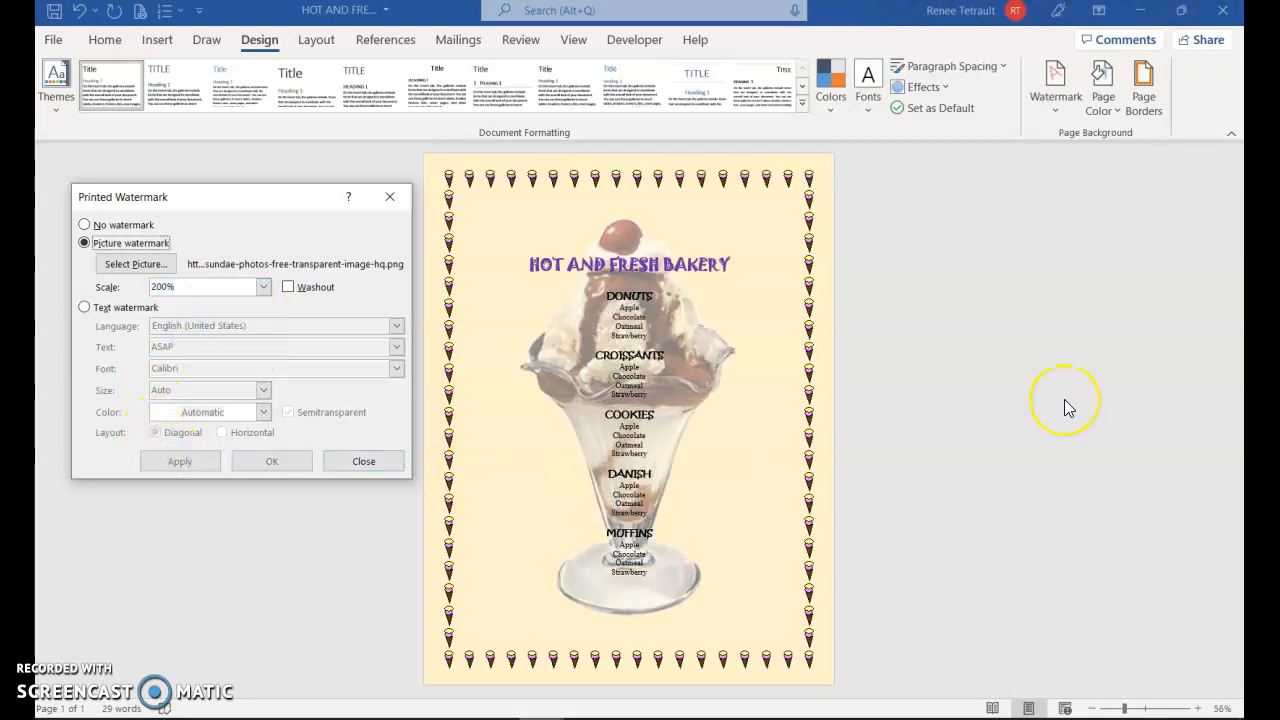
{"action": "left_click", "coordinate": [334, 465]}
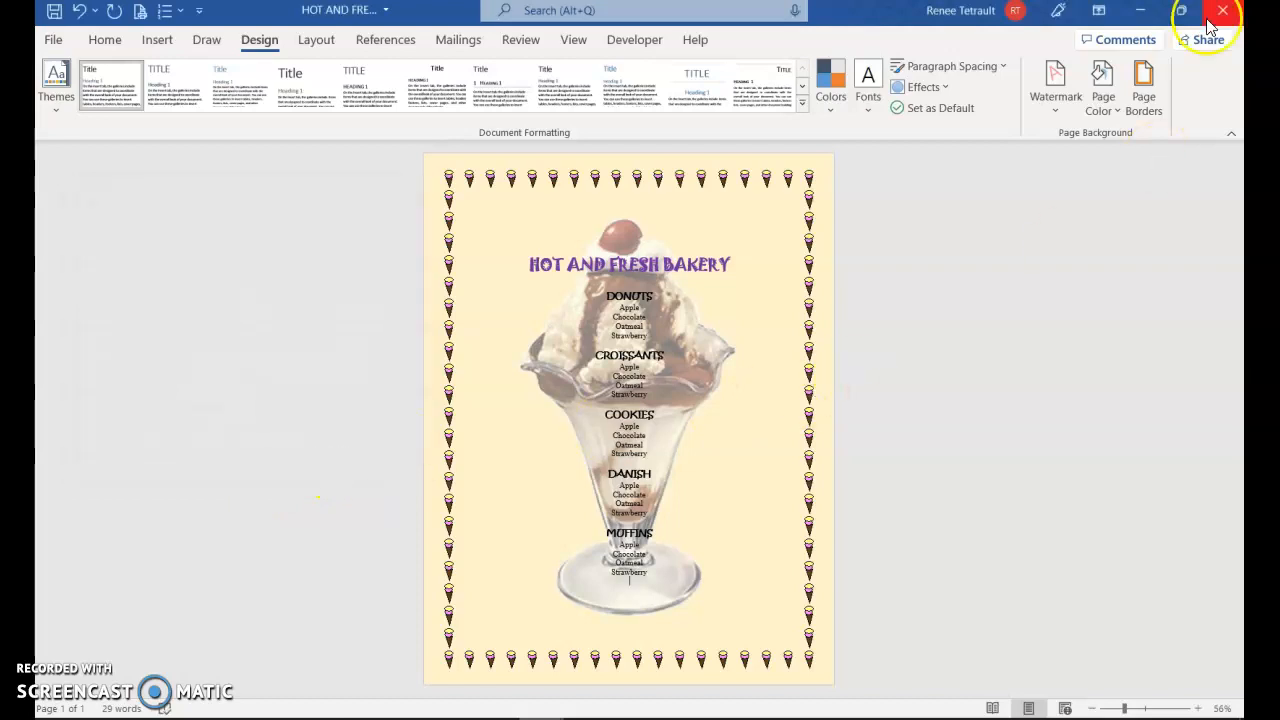